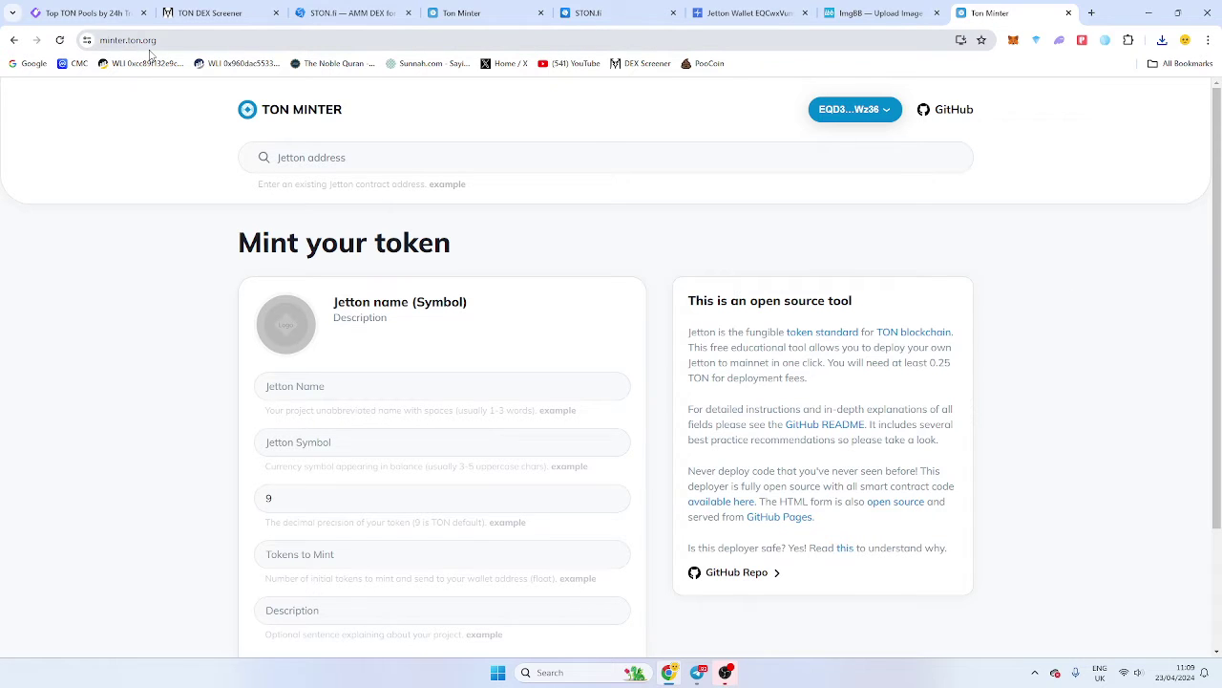
Switch to GeckoTerminal's TON Pools page and view the 29.4603 TON balance in OpenMask.
left_click(324, 7)
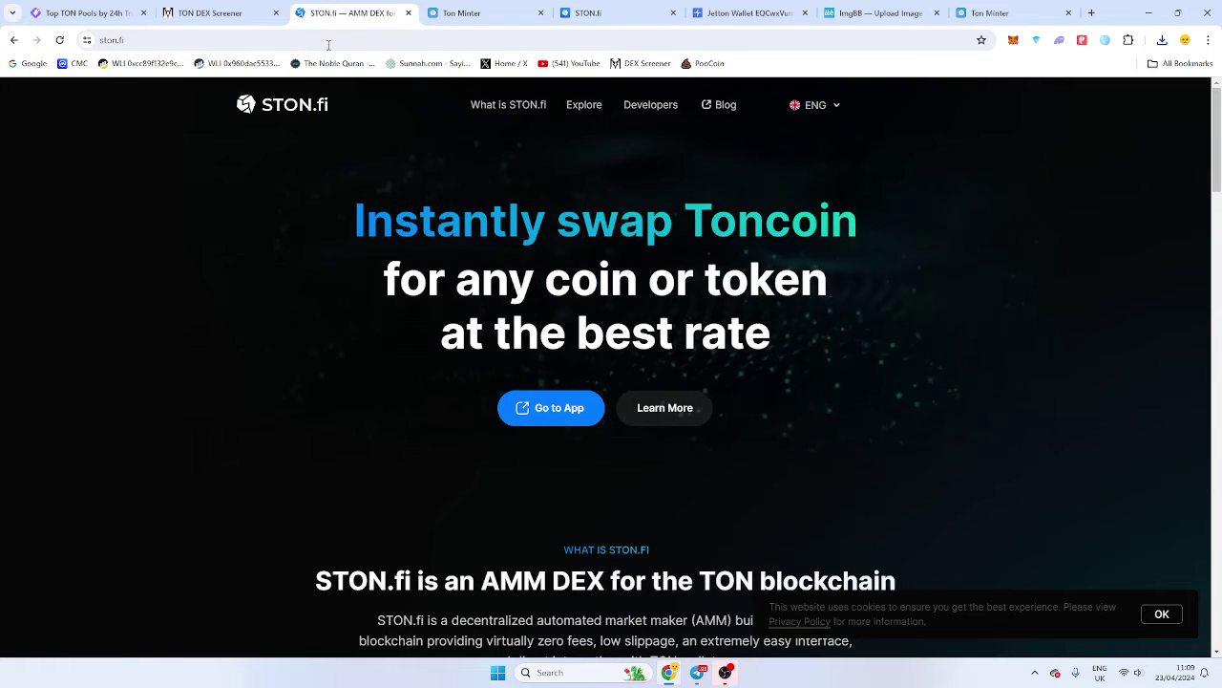
key("ctrl+shift+Tab")
key("ctrl+shift+Tab")
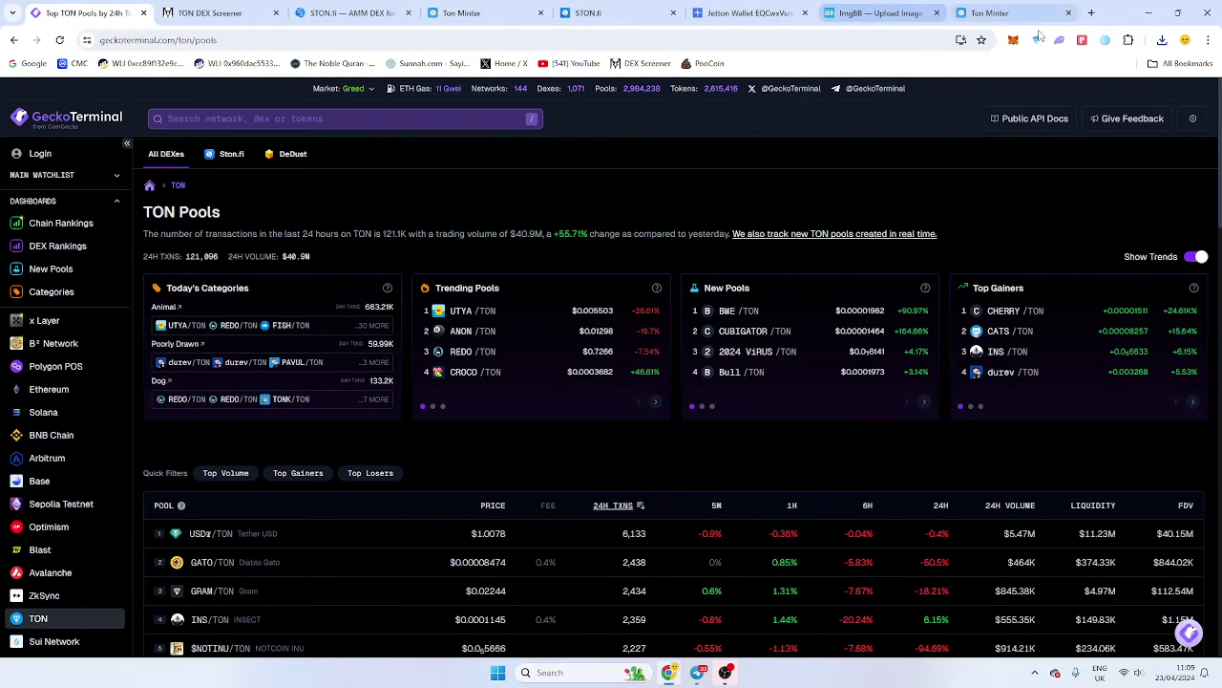
left_click(1106, 40)
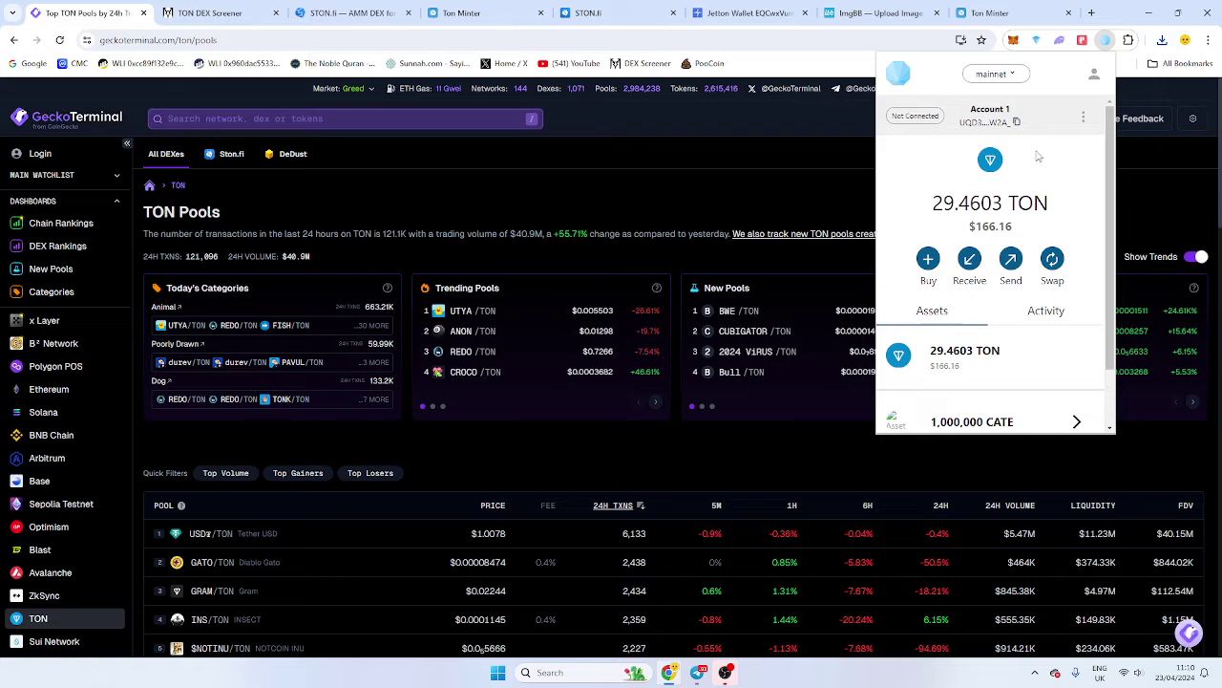
left_click_drag(1015, 193, 1051, 205)
left_click(1052, 206)
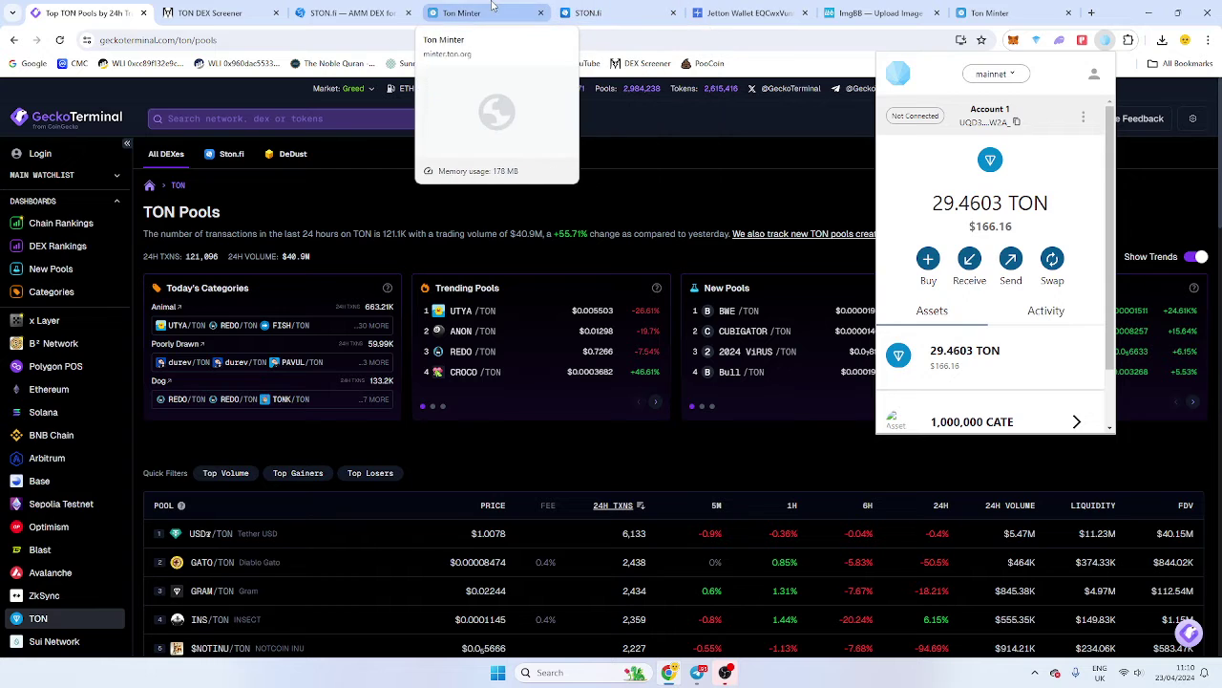
Go to TON Minter's blank Mint your token form and open its Edit logo dialog.
left_click(458, 13)
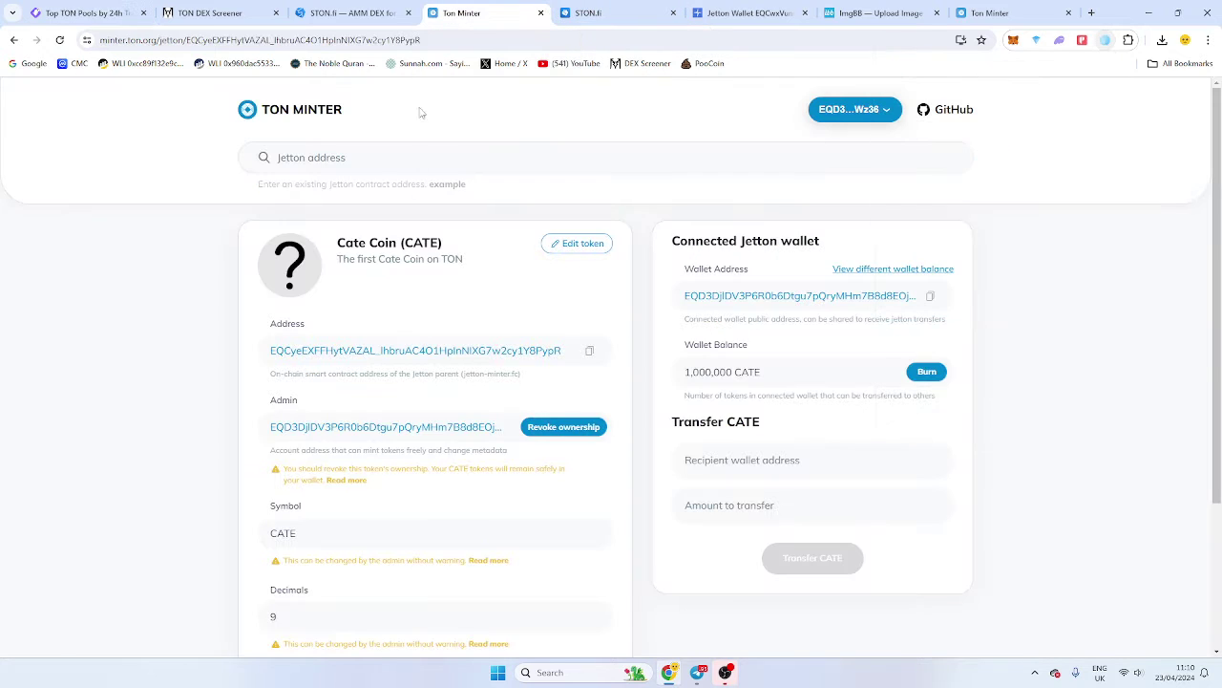
left_click(994, 11)
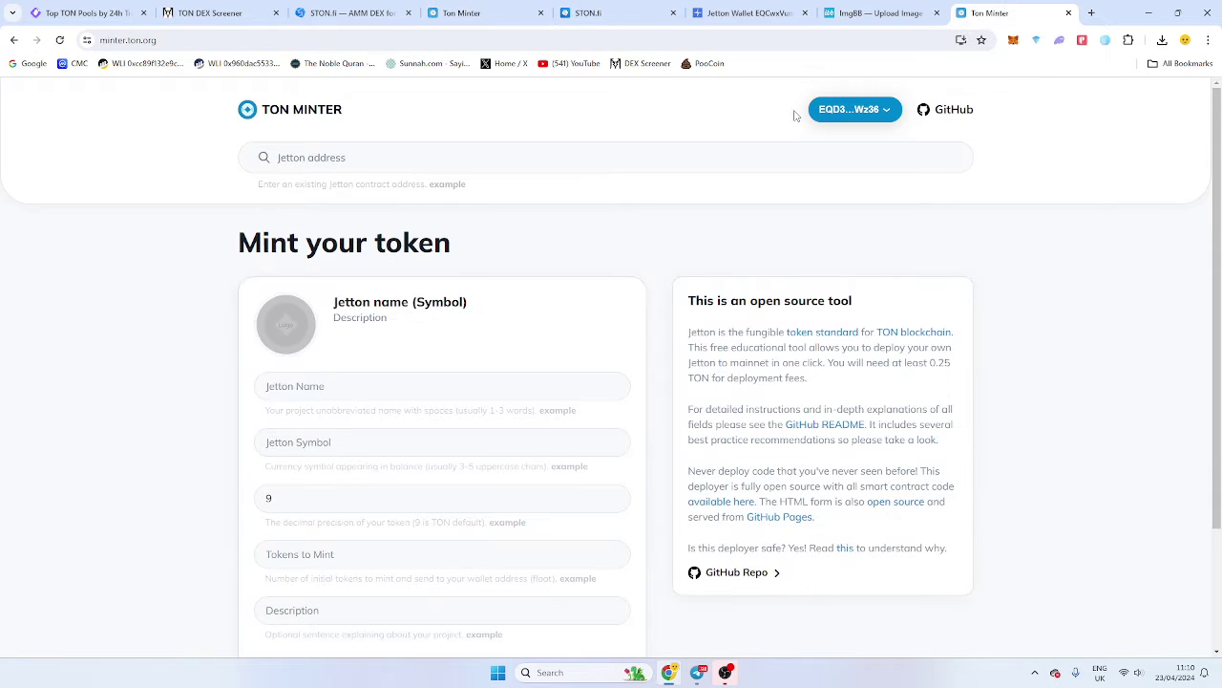
left_click(299, 321)
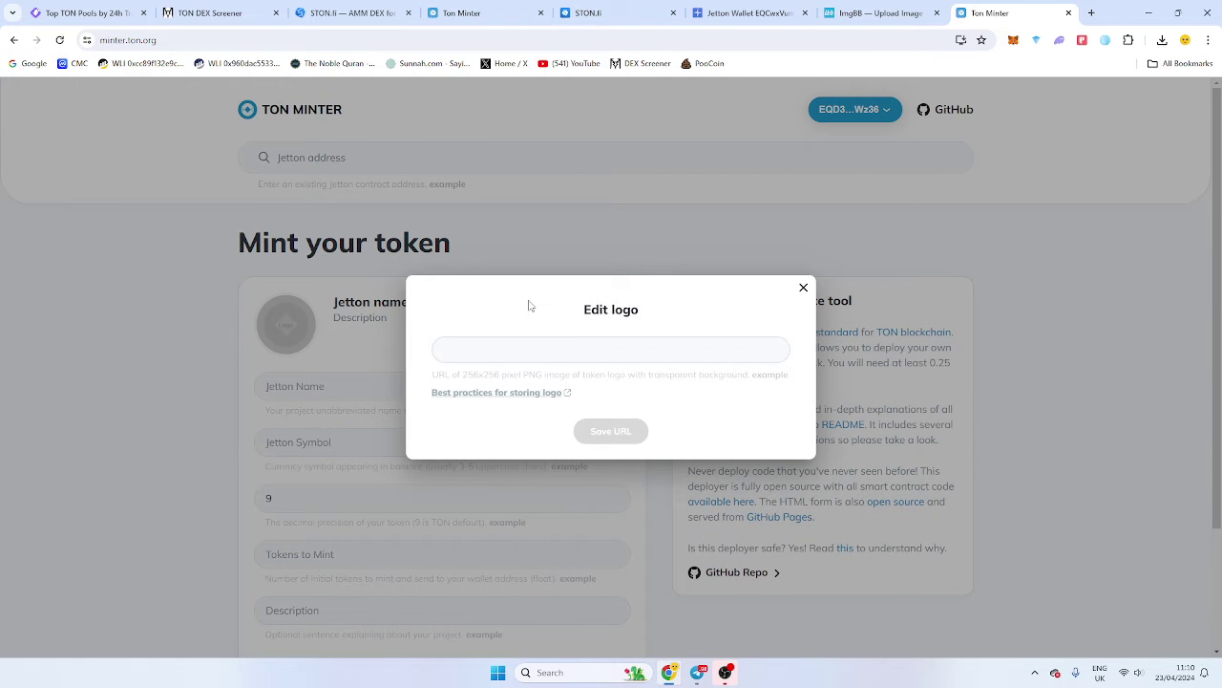
Upload the dog image to ImgBB and select its viewer link for copying.
left_click(805, 288)
left_click(864, 13)
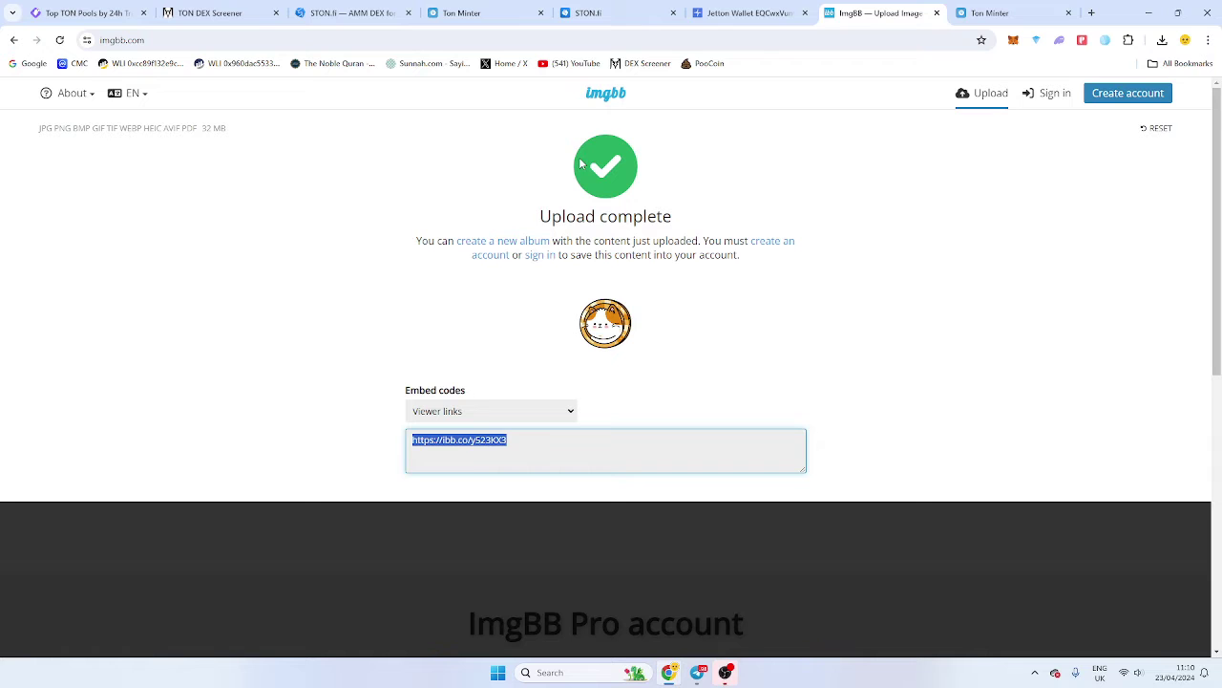
left_click(601, 94)
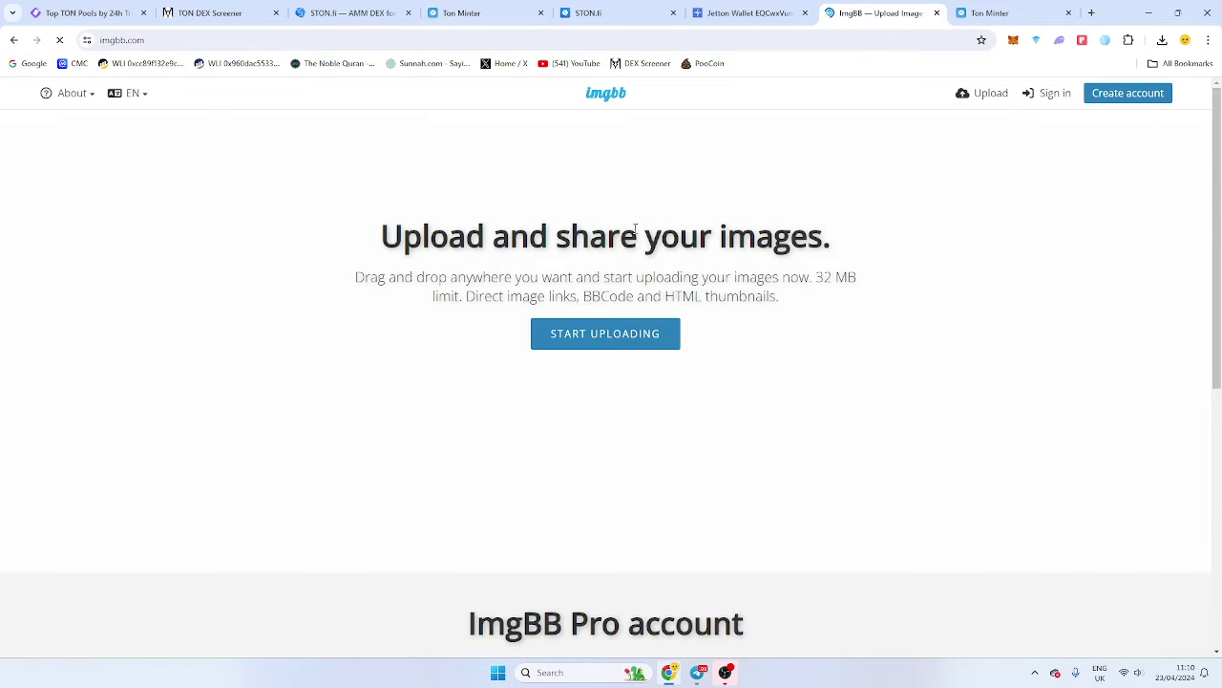
left_click(628, 334)
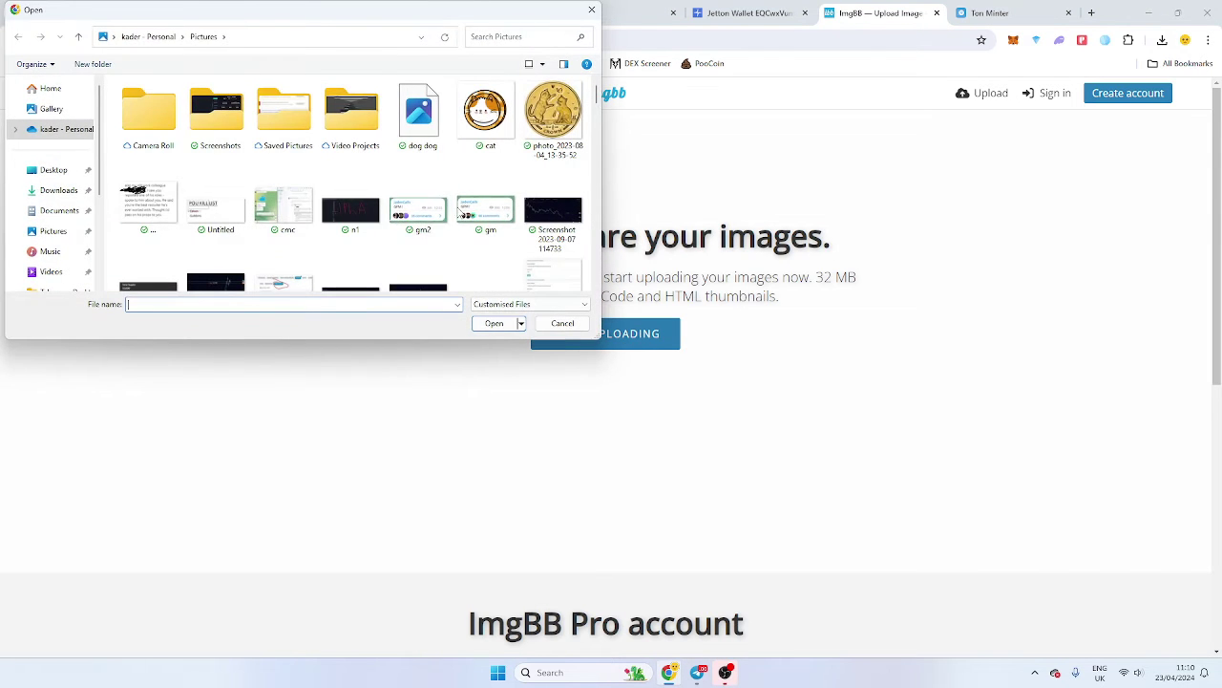
double_click(420, 114)
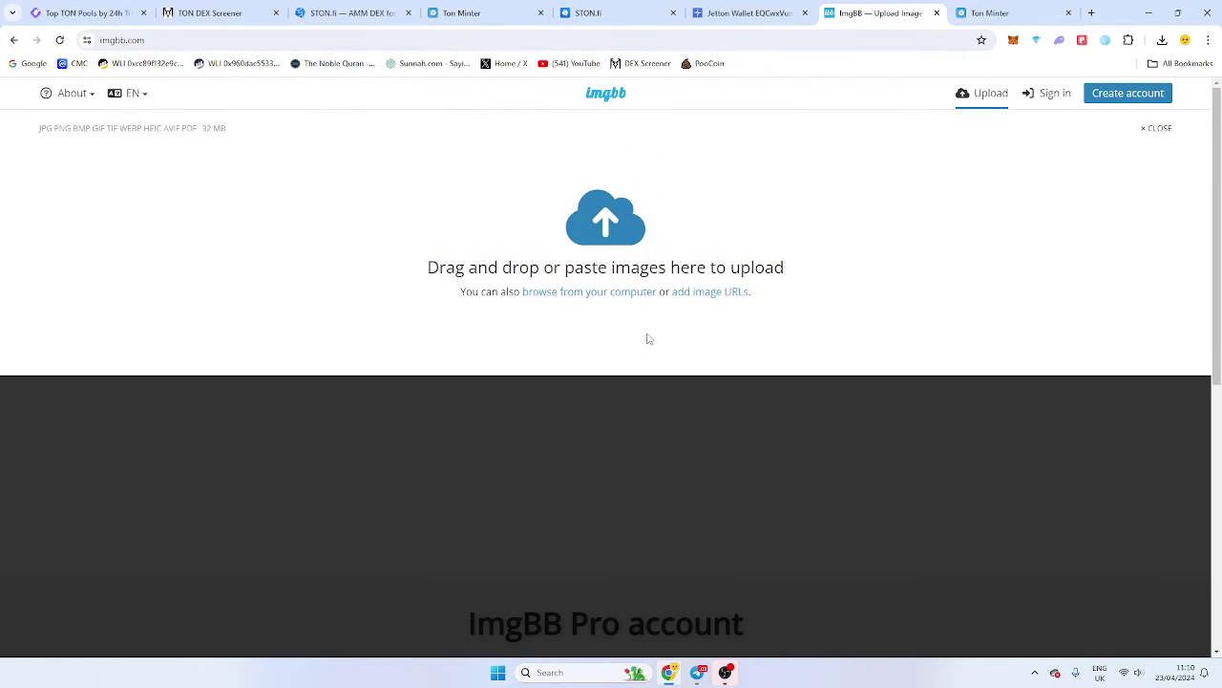
left_click(620, 464)
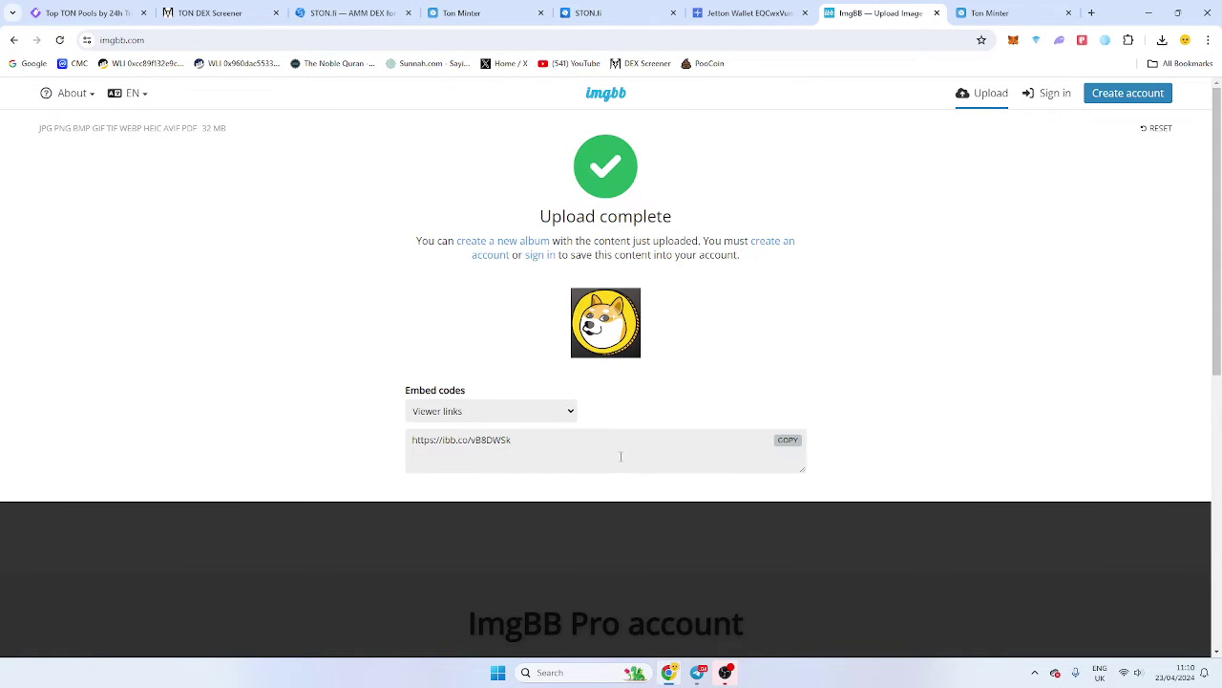
left_click(523, 440)
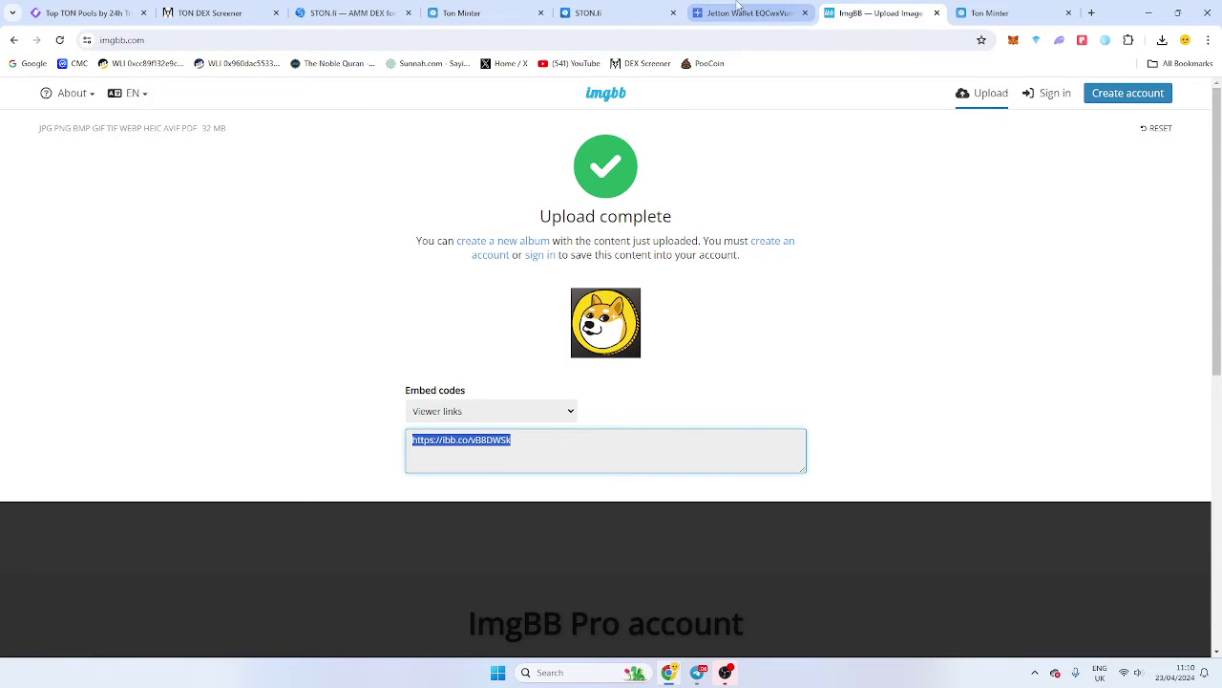
Paste the ImgBB image link as the token logo URL in TON Minter and save it.
left_click(999, 13)
left_click(286, 324)
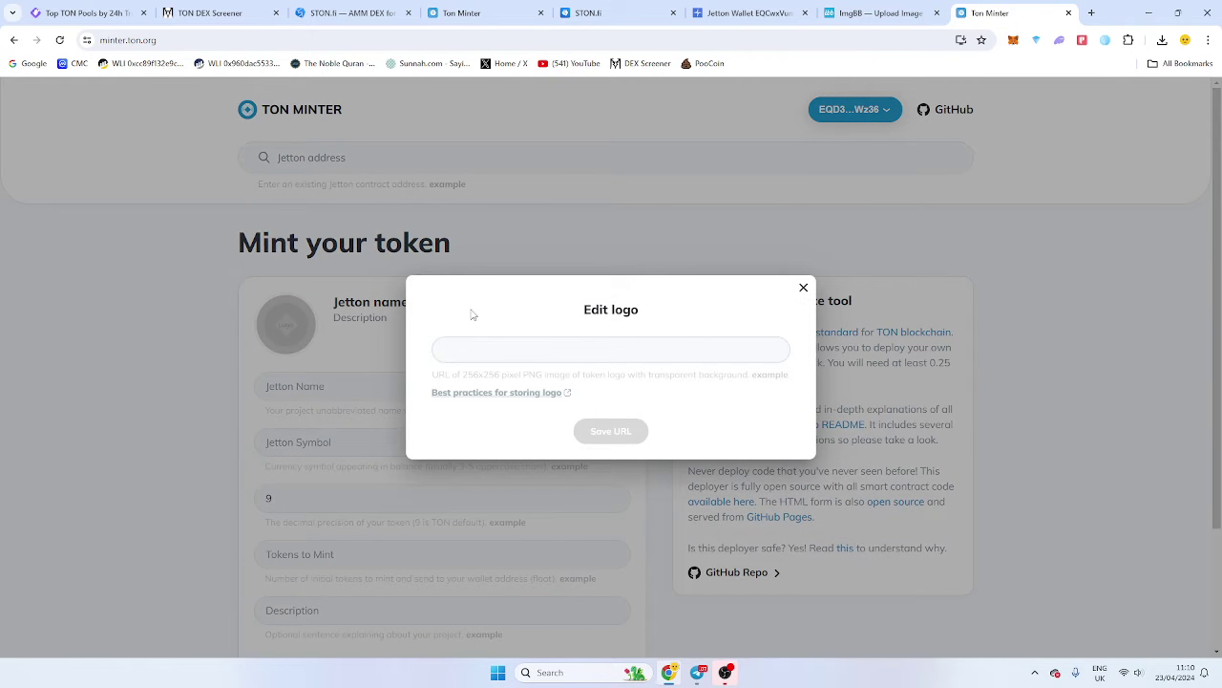
key("ctrl+v")
left_click(630, 439)
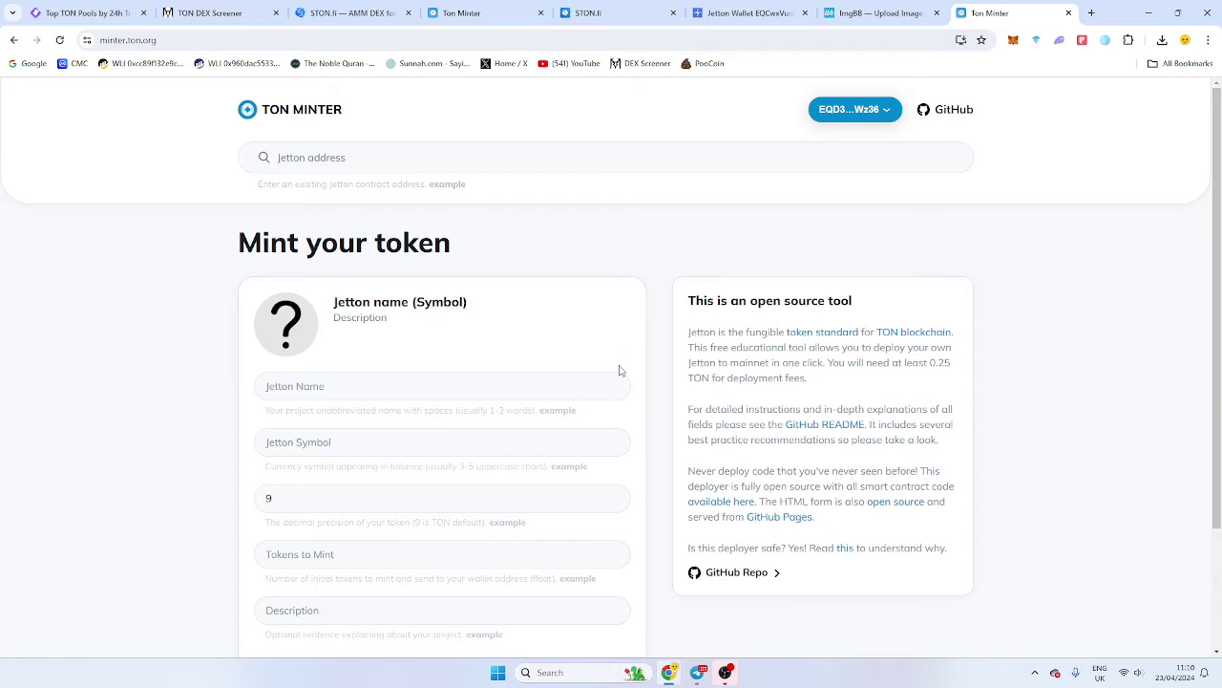
scroll(616, 365, "down", 1)
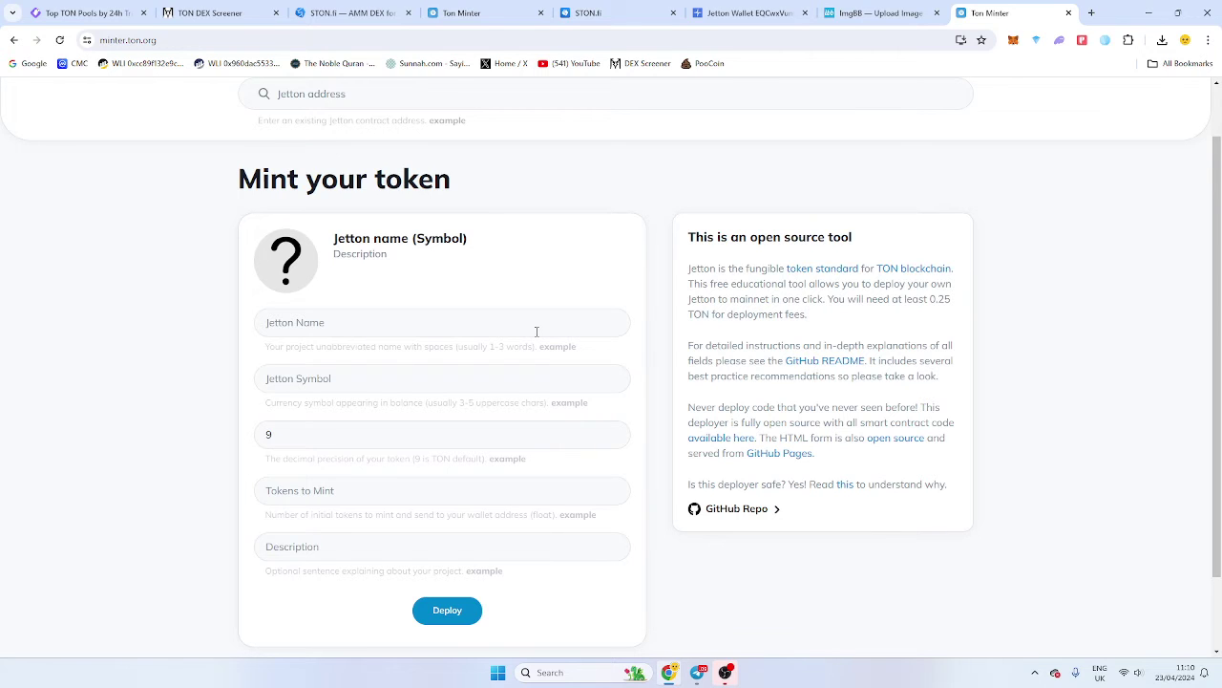
Enter 'Dog Coin' as the jetton name and 'DOG' as the symbol.
left_click(537, 332)
type("Dog")
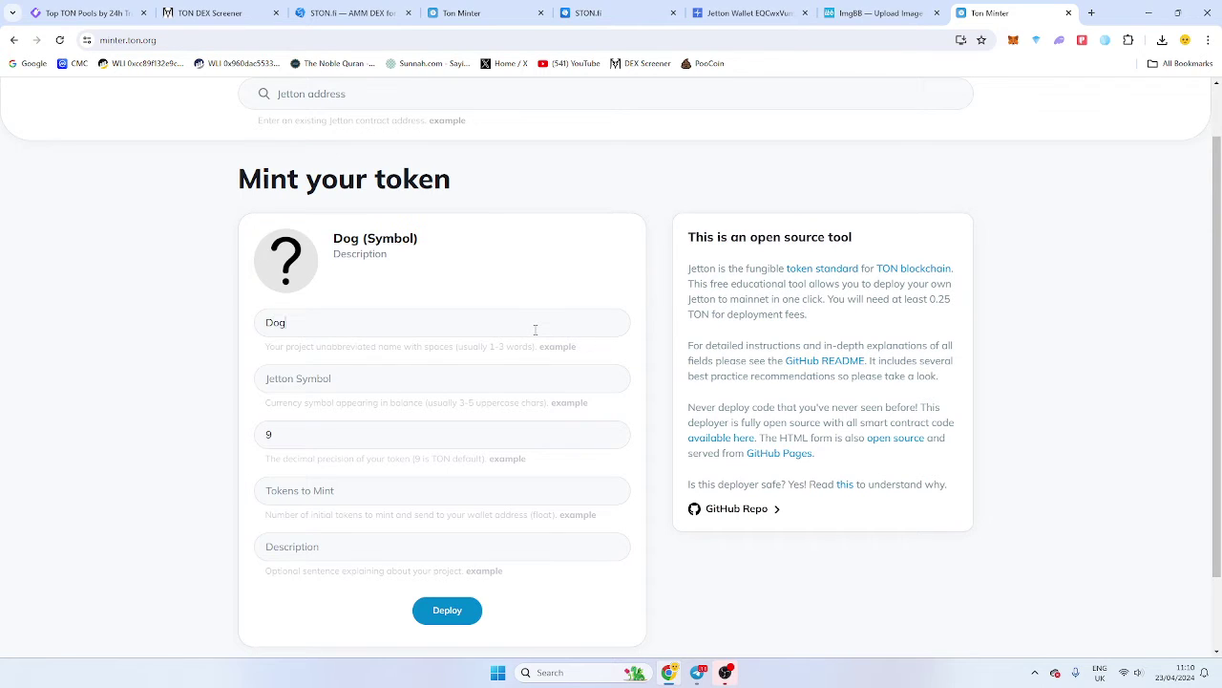
key("Tab")
left_click(535, 330)
type("Coin")
key("Tab")
type("DOG")
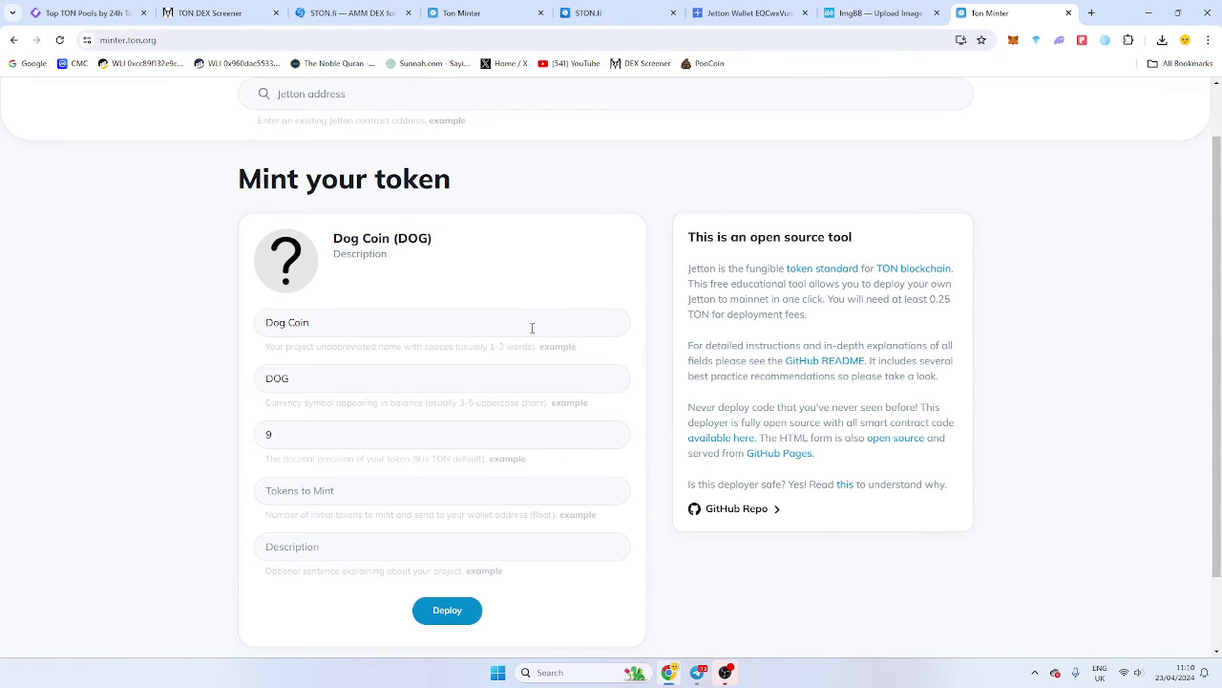
Set 2,000,000 tokens to mint and enter the description 'The only dog coin on TON you need'.
scroll(385, 316, "down", 1)
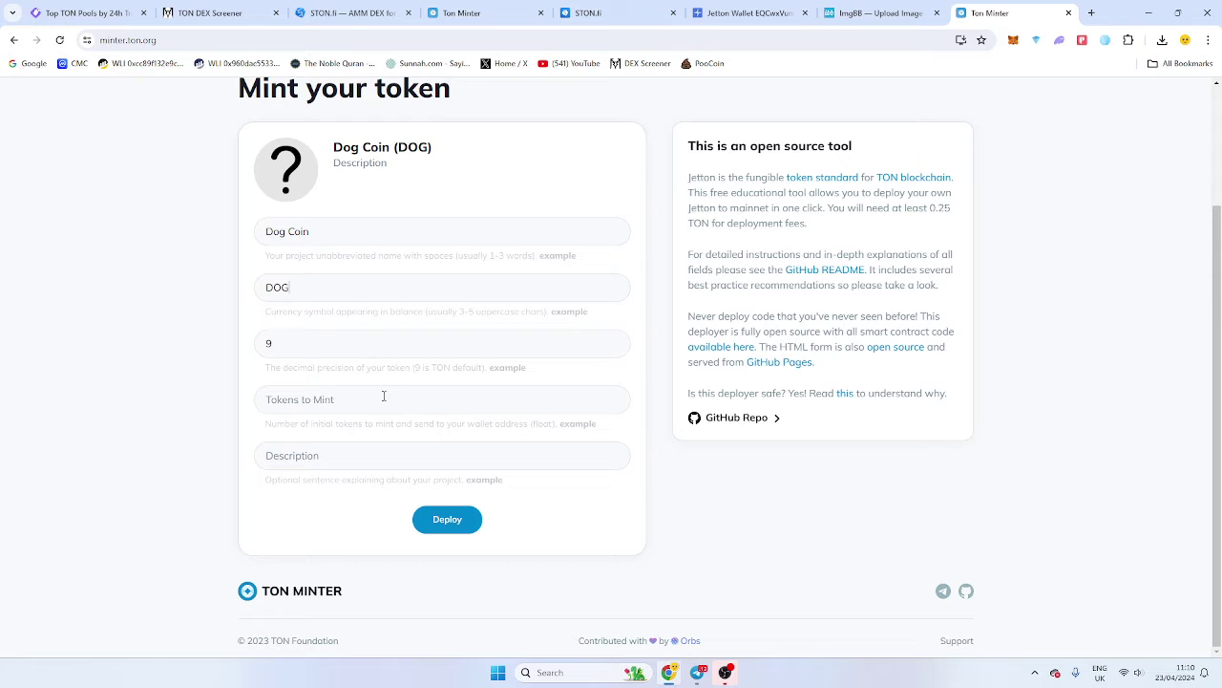
left_click(383, 397)
type("1,000,000")
key("Delete")
type("2")
left_click(386, 454)
type("The")
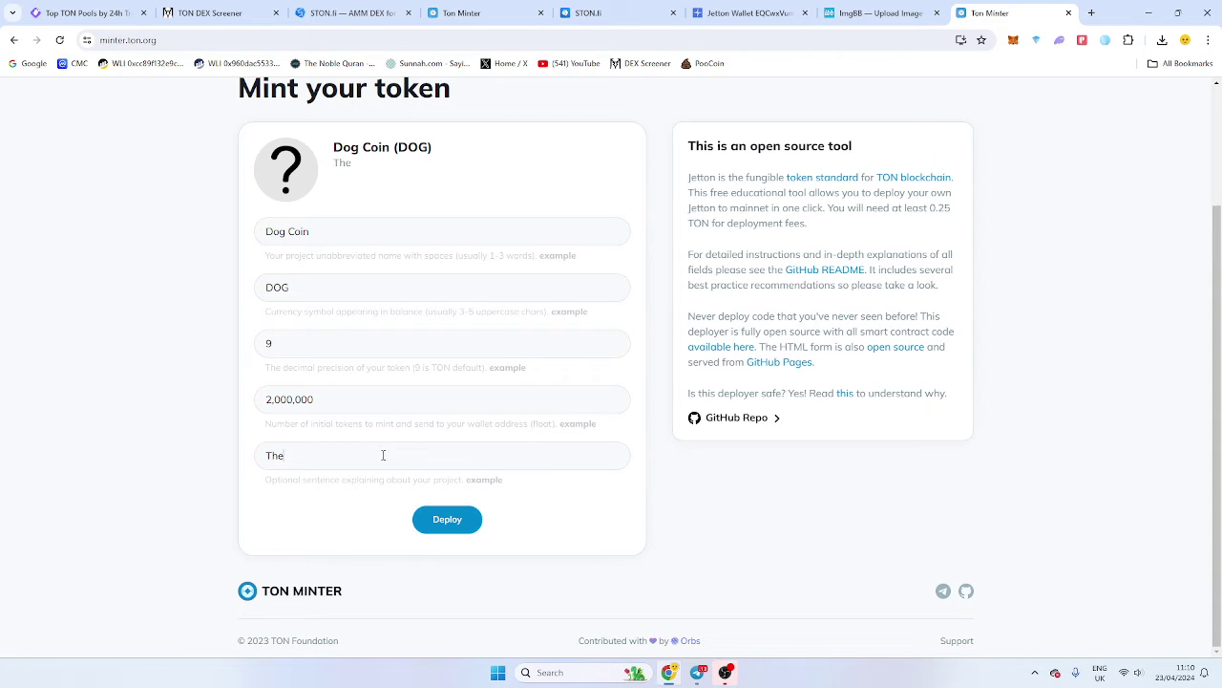
type(" only dog coin on TO")
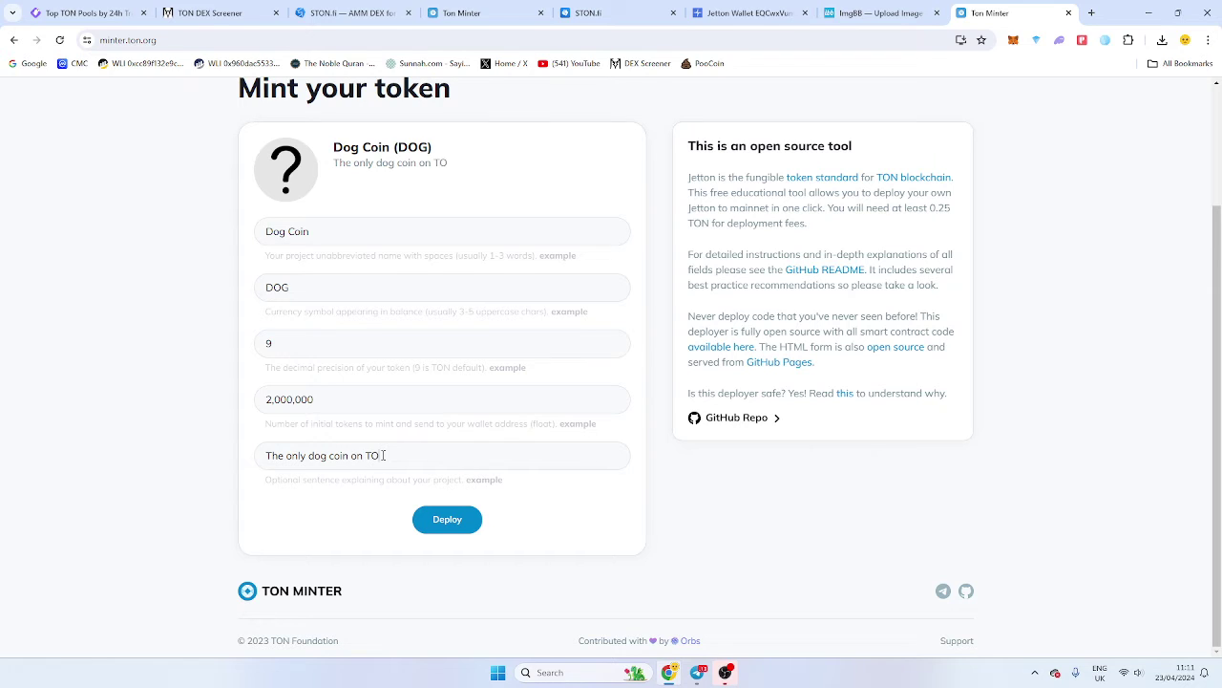
type("n you ne")
key("BackSpace")
Correct 'TON' in the description, deploy Dog Coin, and approve the 0.25 TON transaction with the wallet password.
type("N")
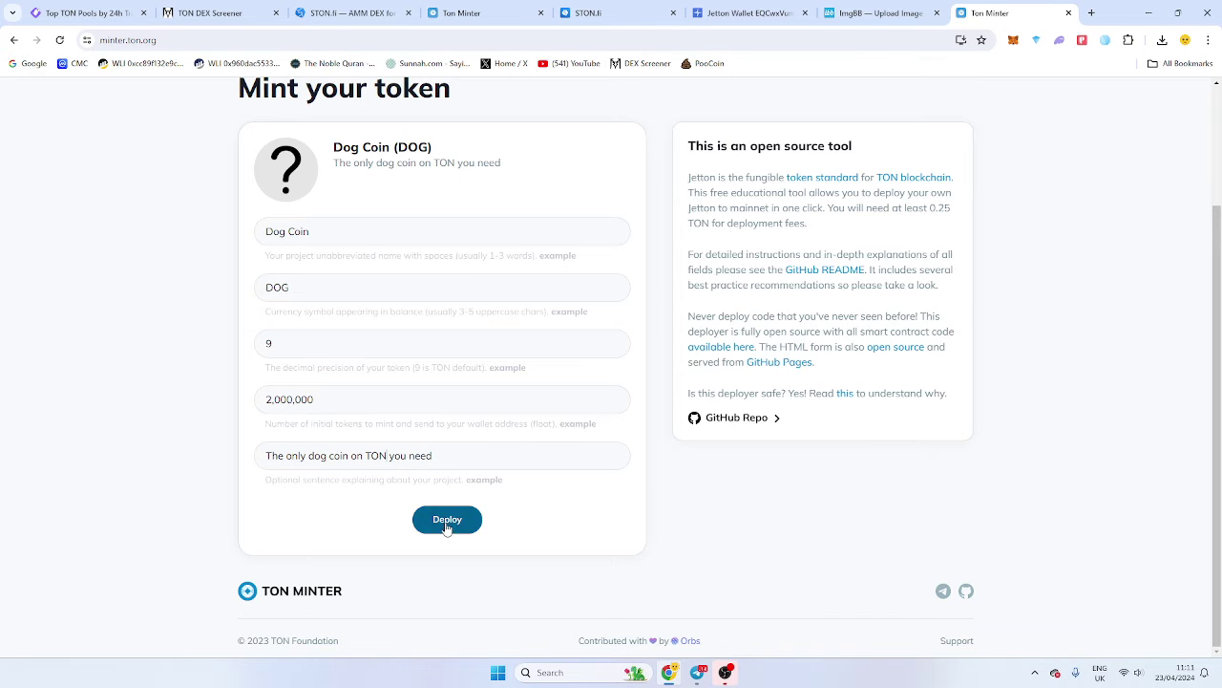
left_click(456, 523)
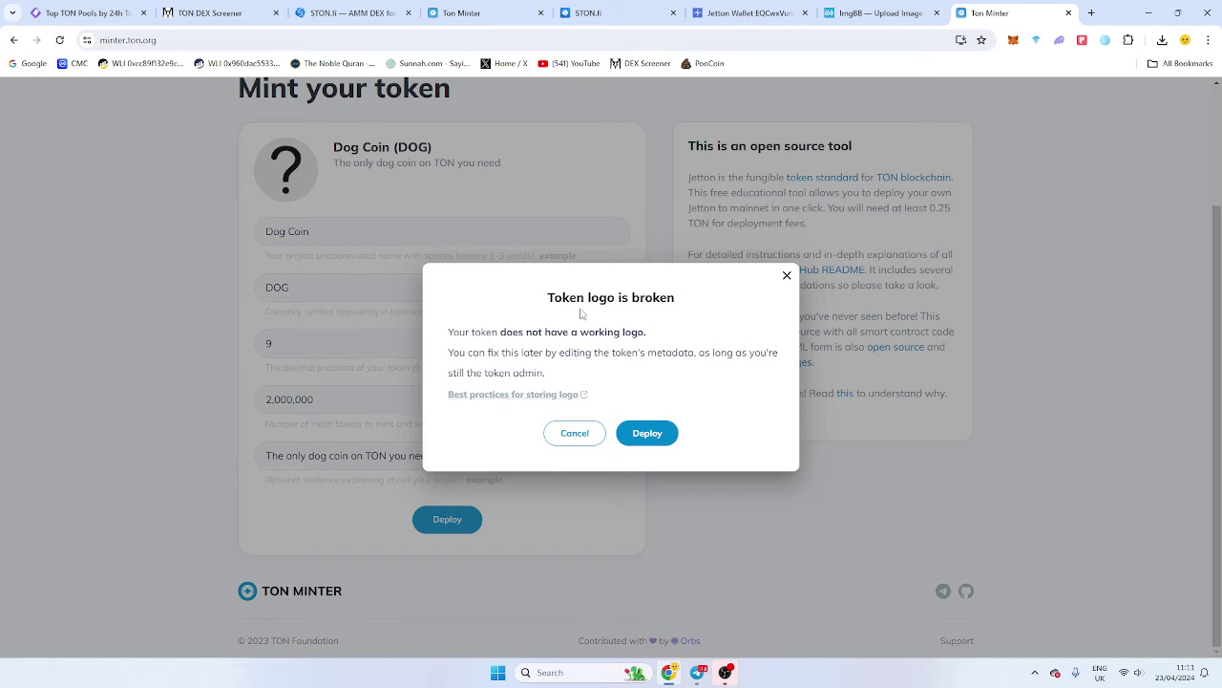
left_click(645, 433)
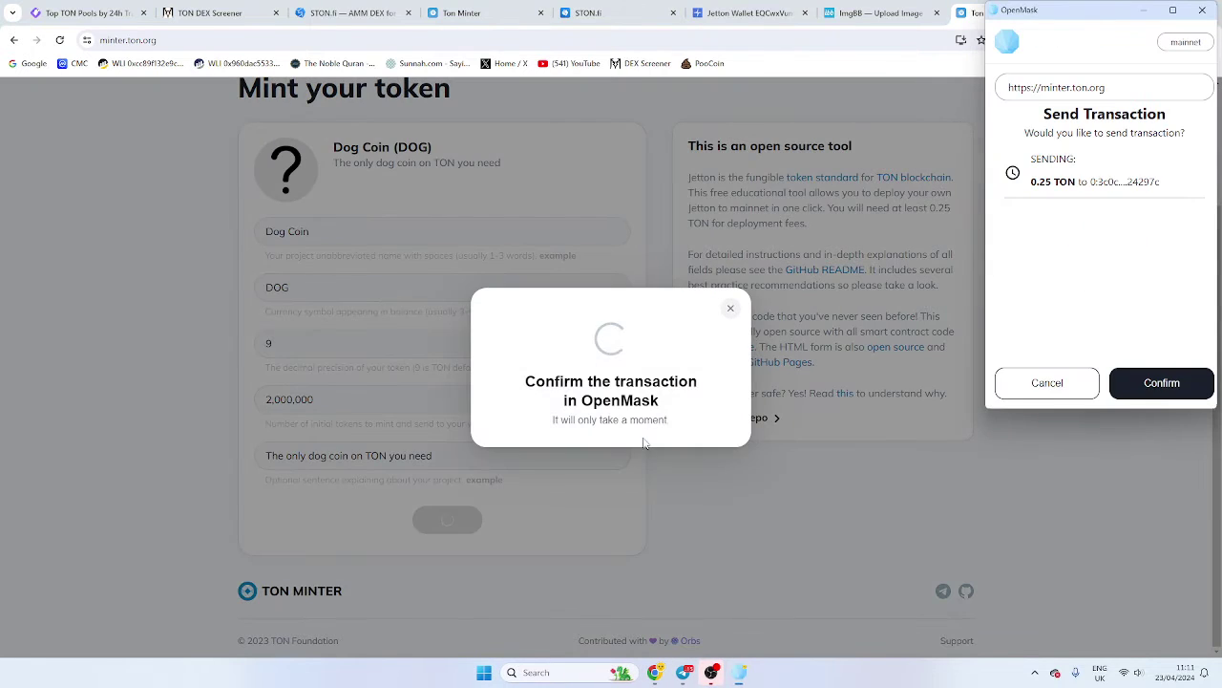
left_click(1169, 392)
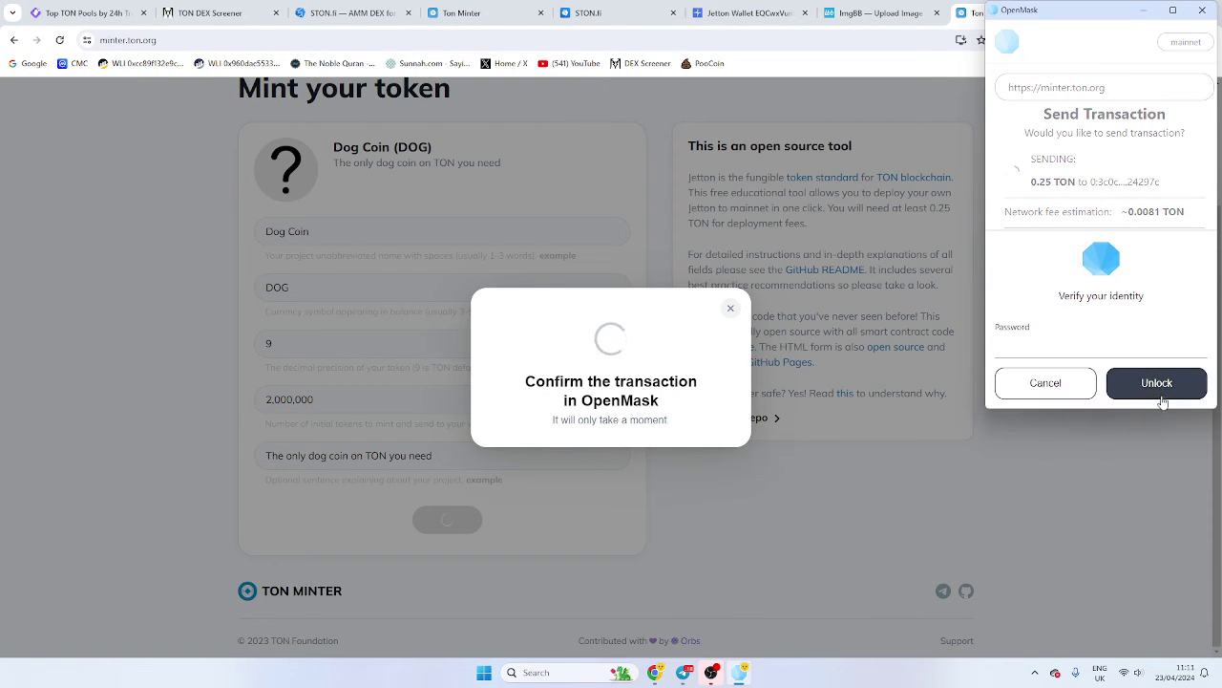
type("••••••")
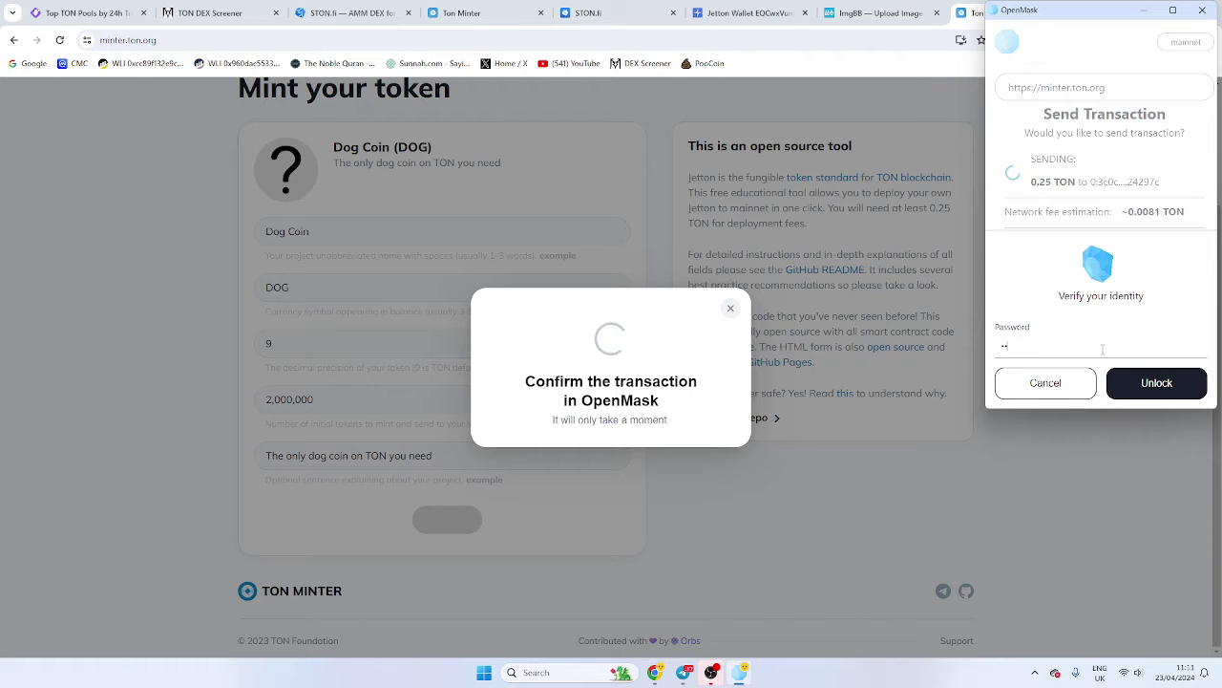
type("••••")
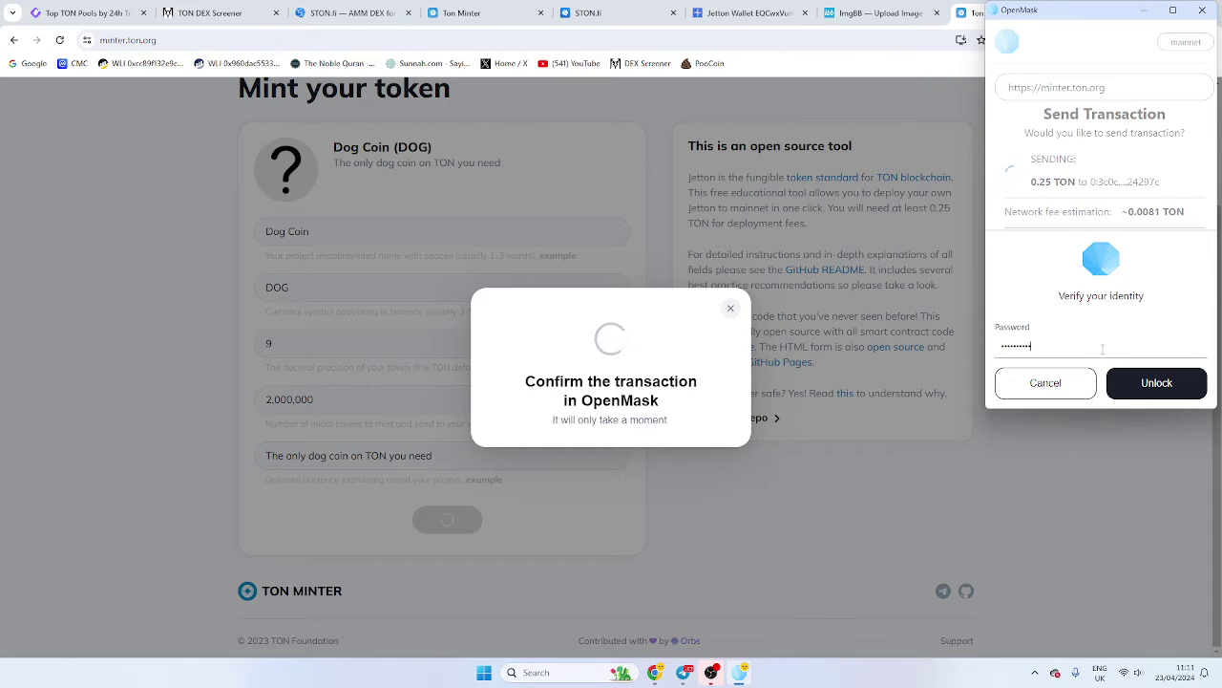
left_click(1145, 383)
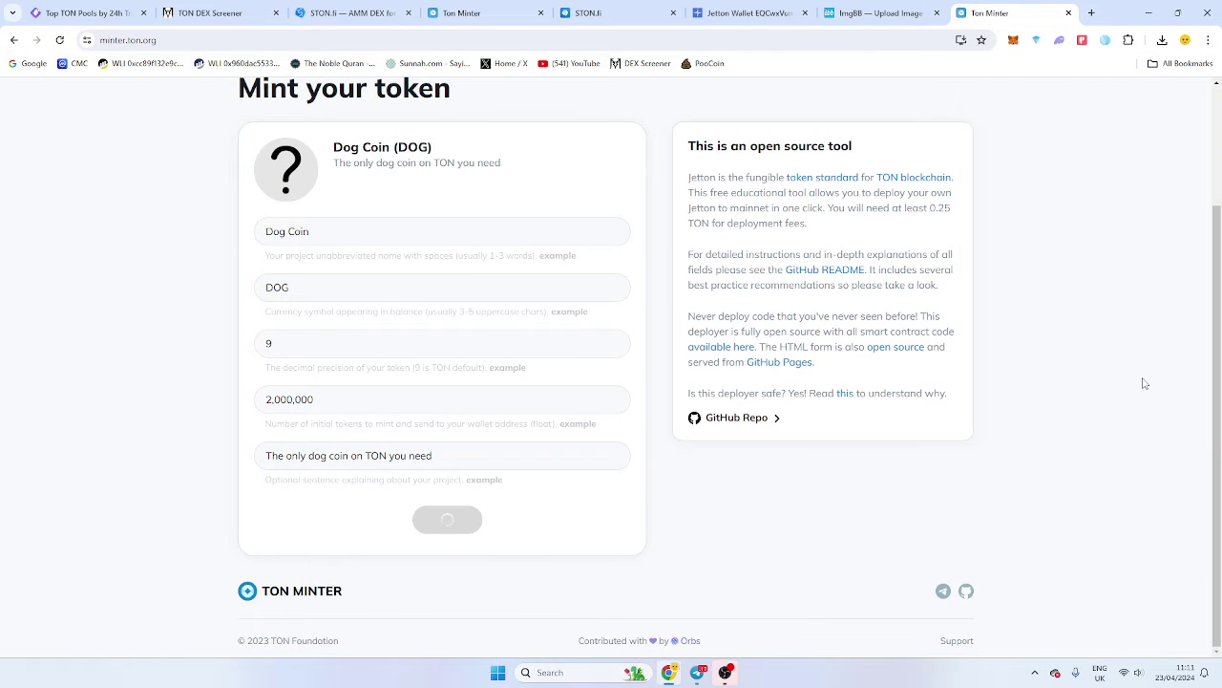
Retry the Dog Coin deployment past the broken-logo warning and check the pending transaction in OpenMask.
scroll(1096, 408, "up", 2)
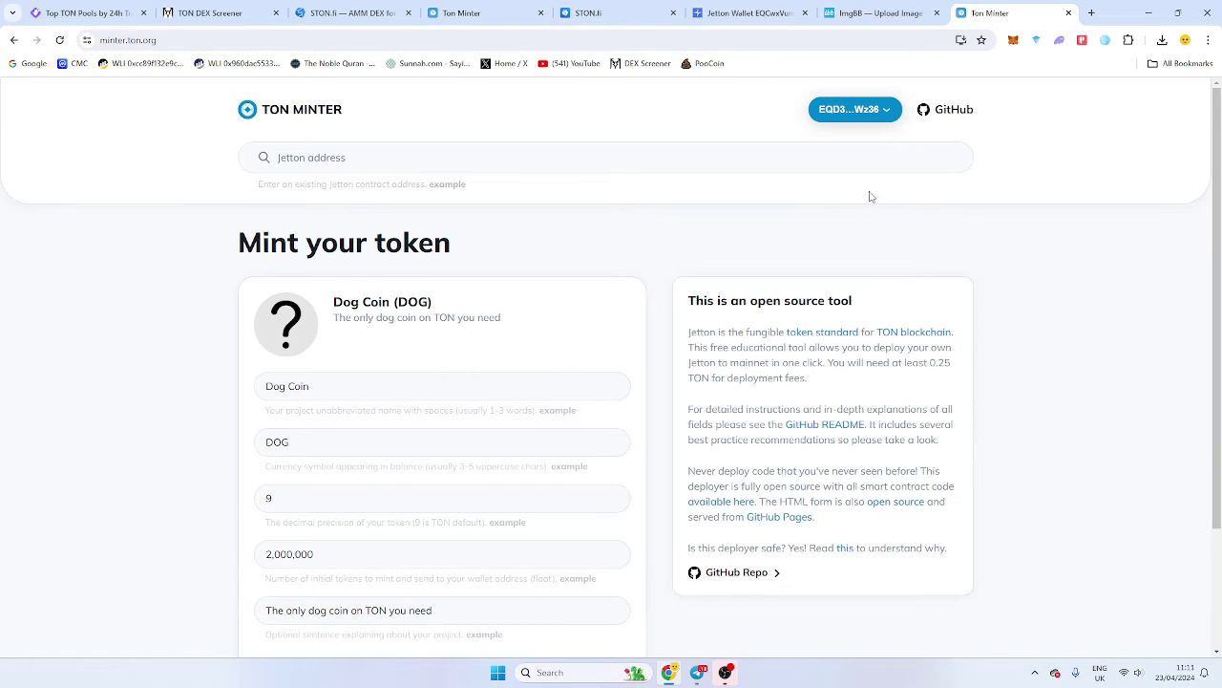
scroll(870, 193, "down", 3)
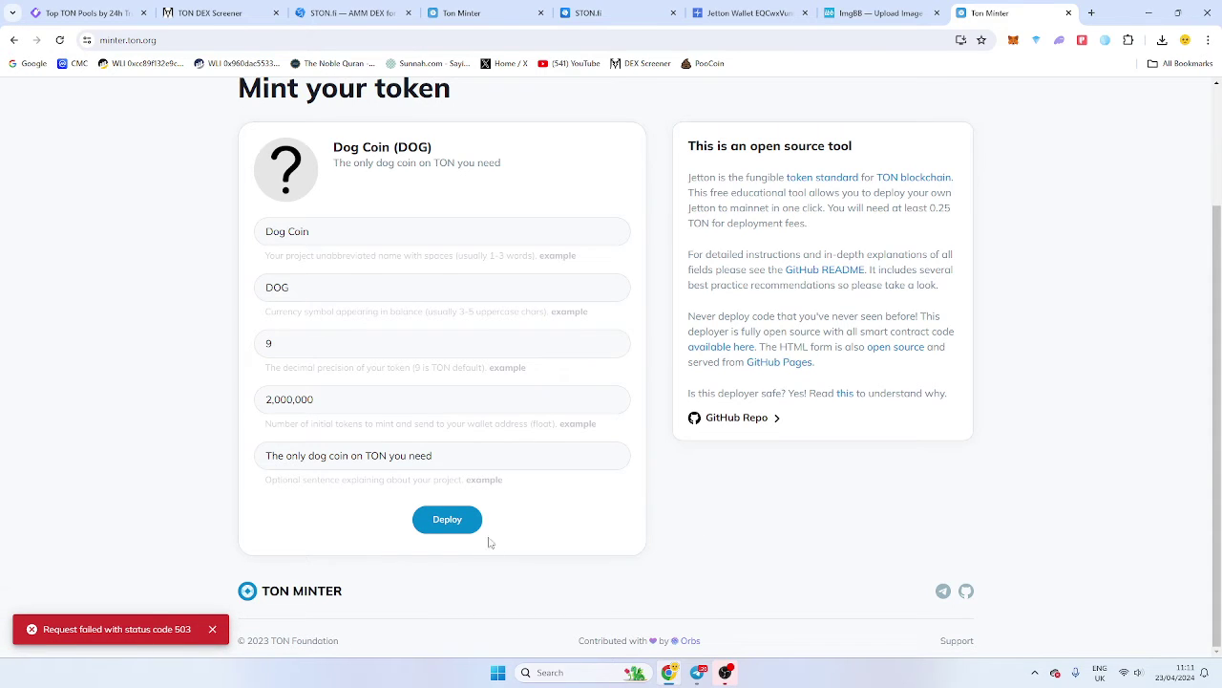
left_click(459, 525)
left_click(655, 435)
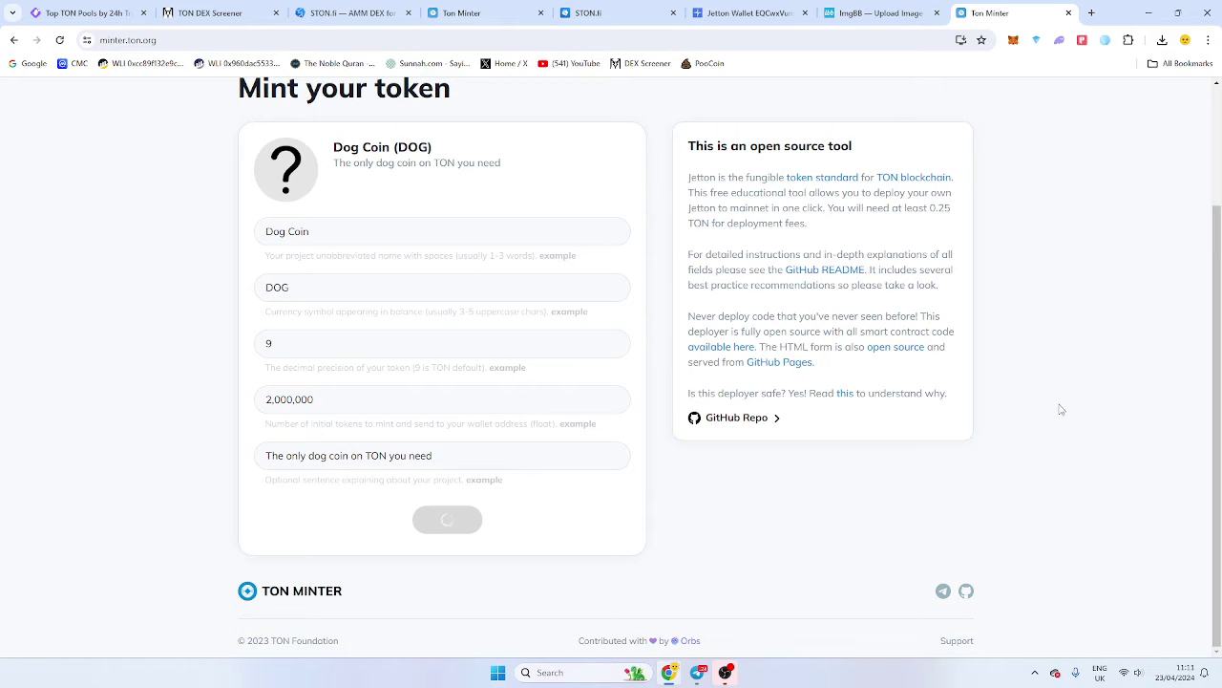
left_click(1105, 40)
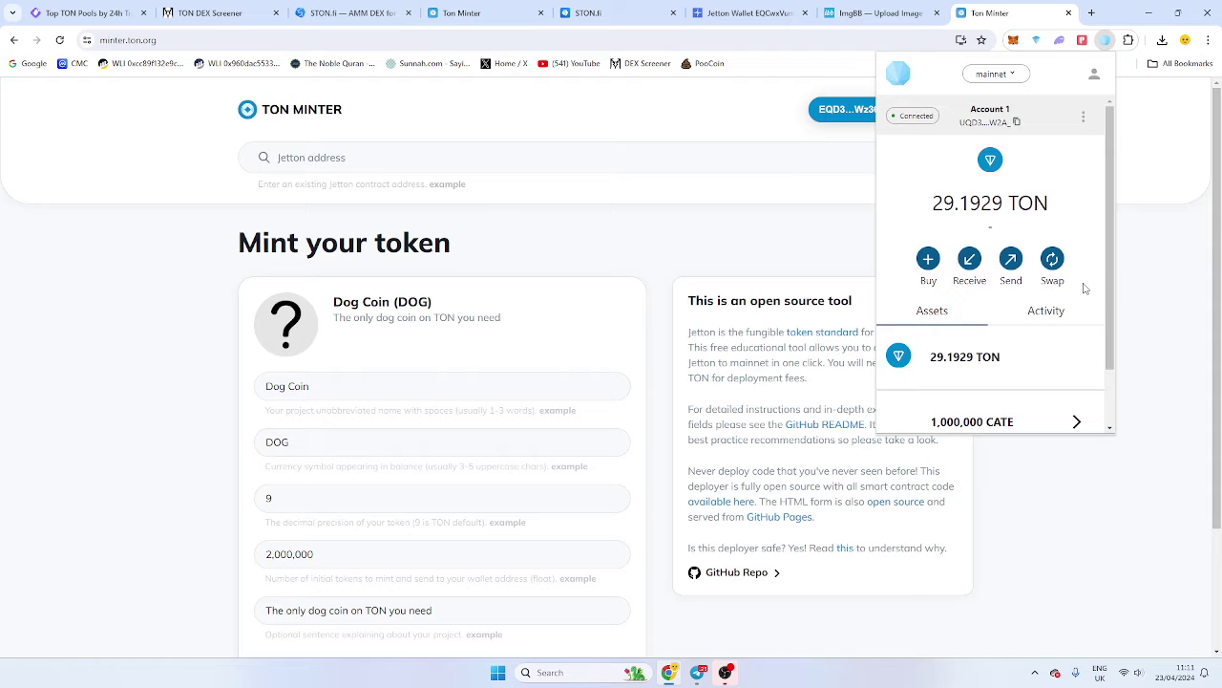
left_click(711, 238)
scroll(765, 256, "down", 2)
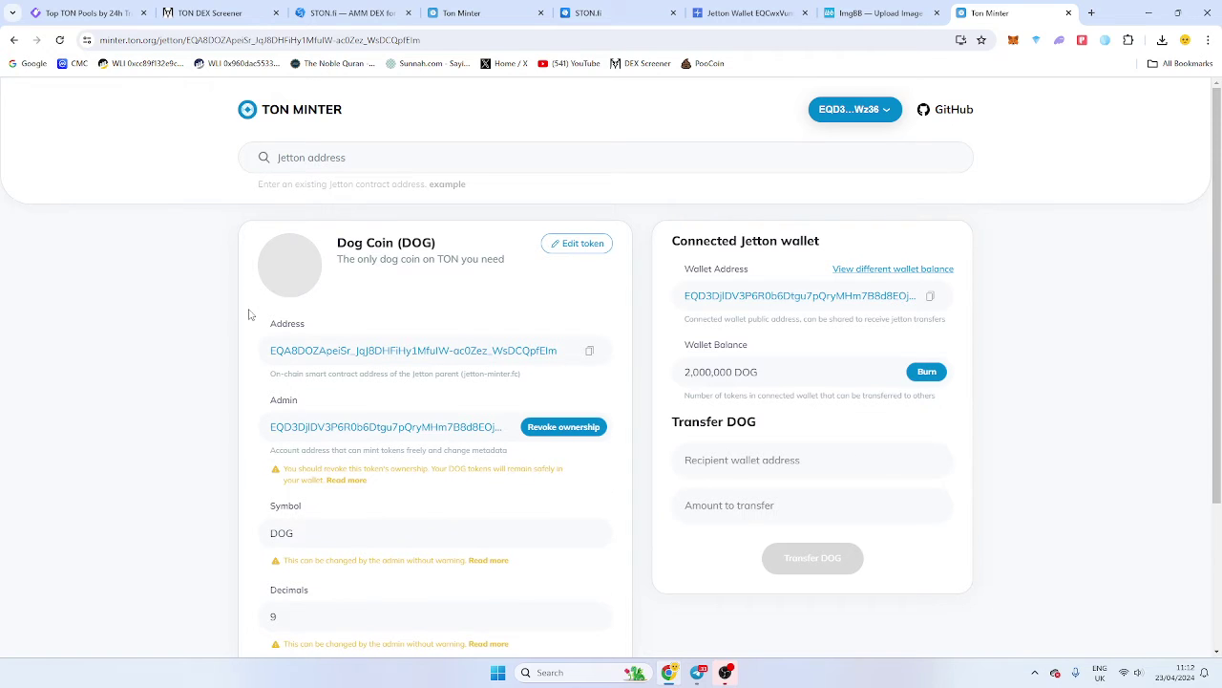
scroll(164, 318, "down", 1)
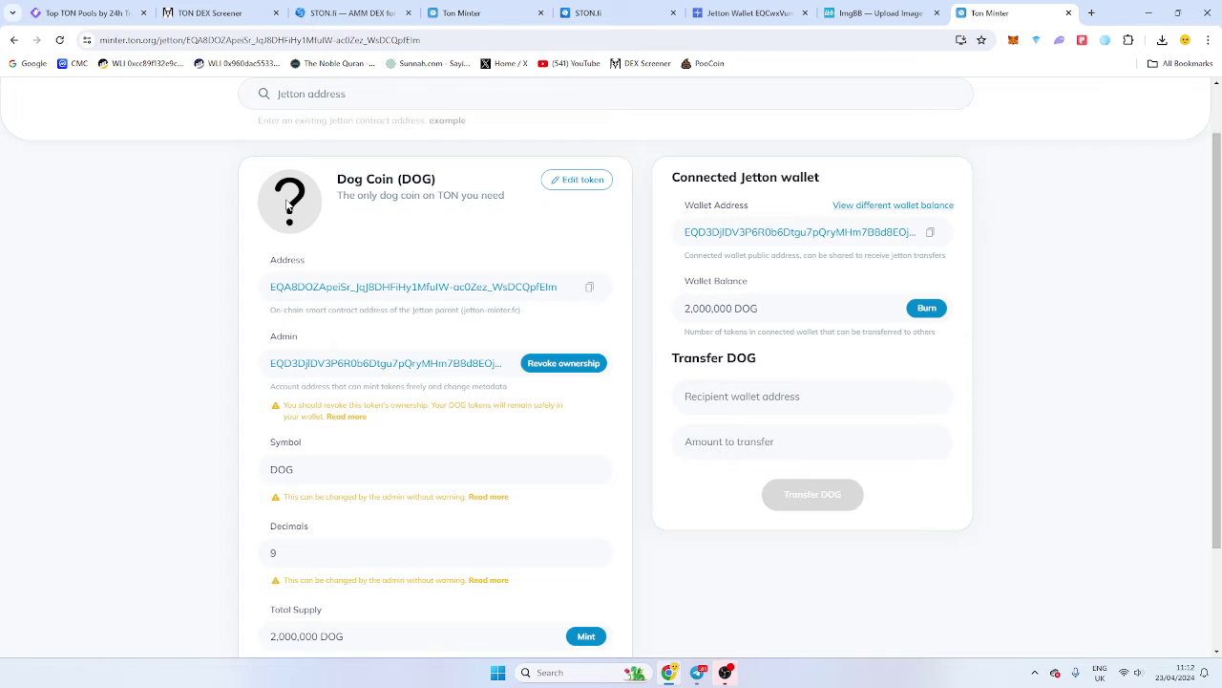
left_click(576, 181)
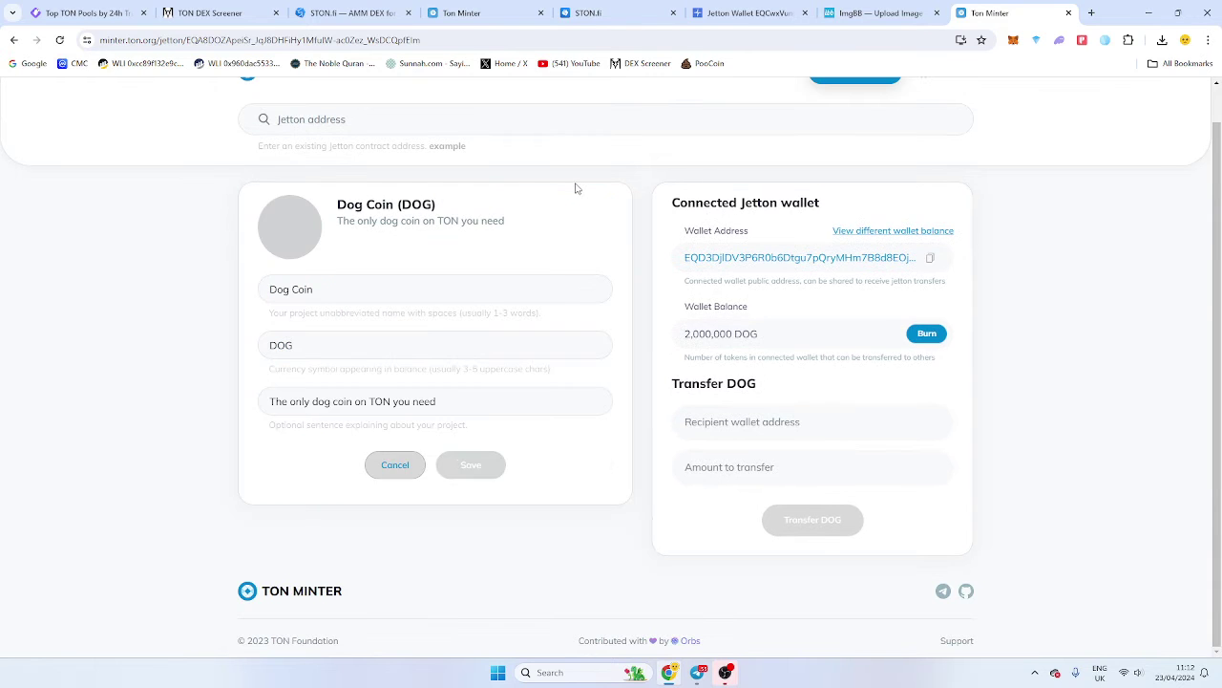
left_click(287, 229)
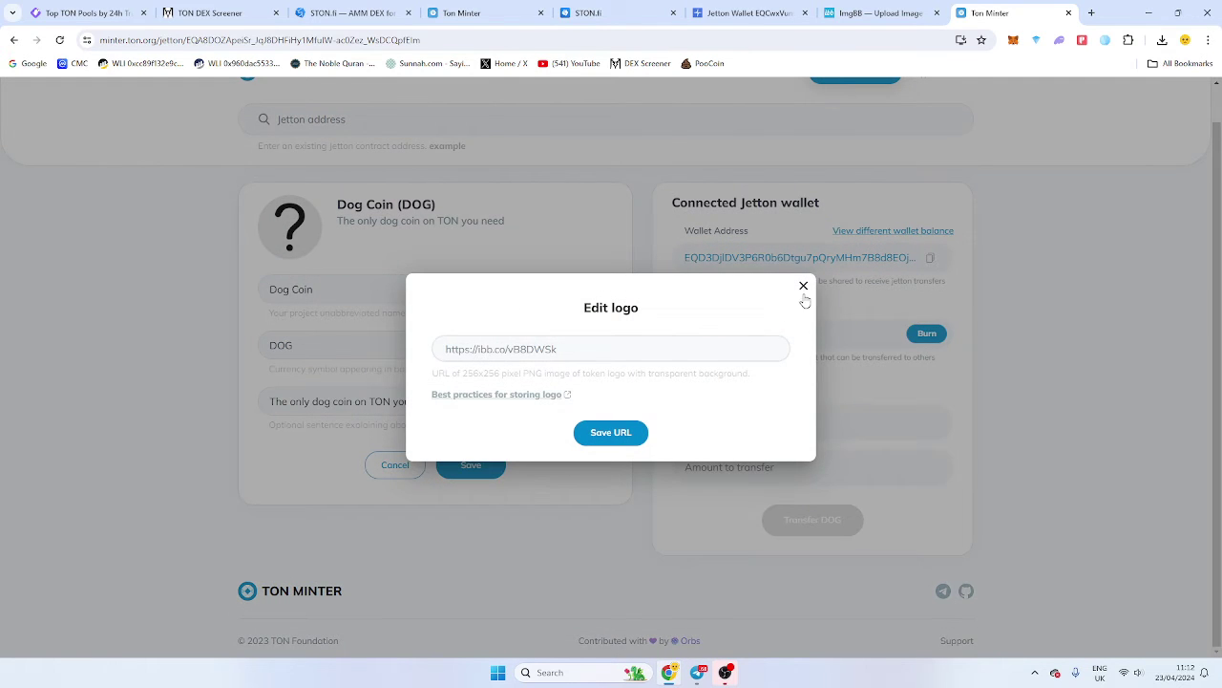
left_click(803, 286)
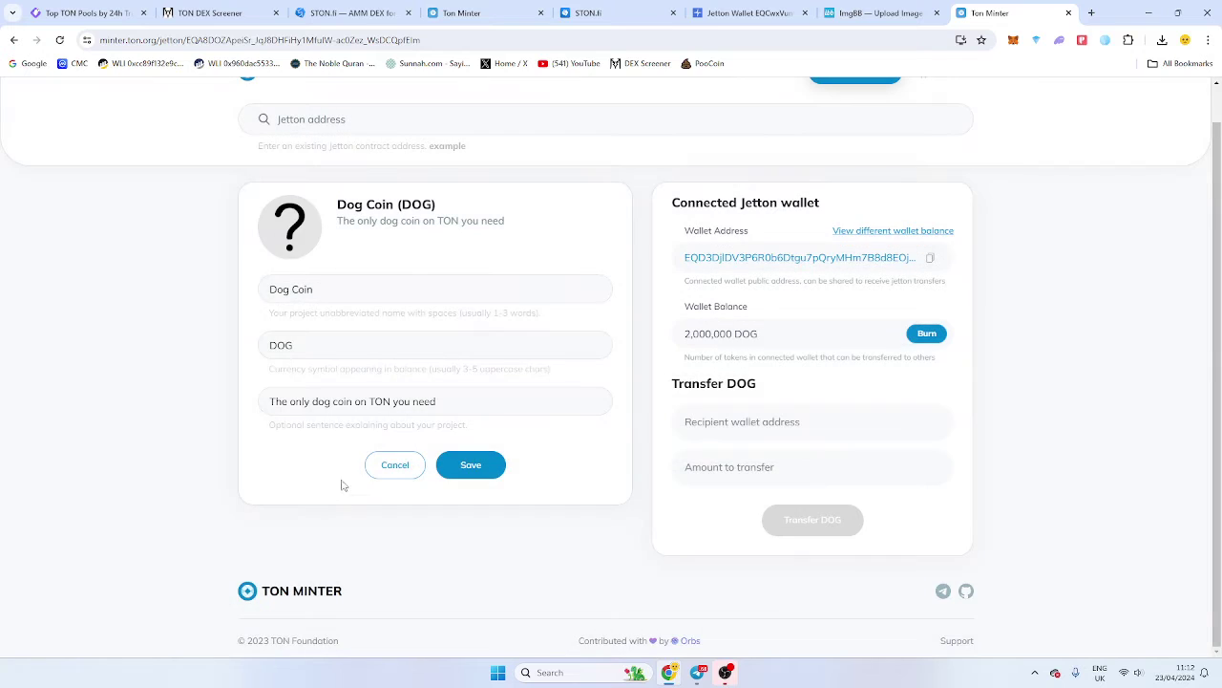
left_click(394, 464)
scroll(448, 347, "down", 2)
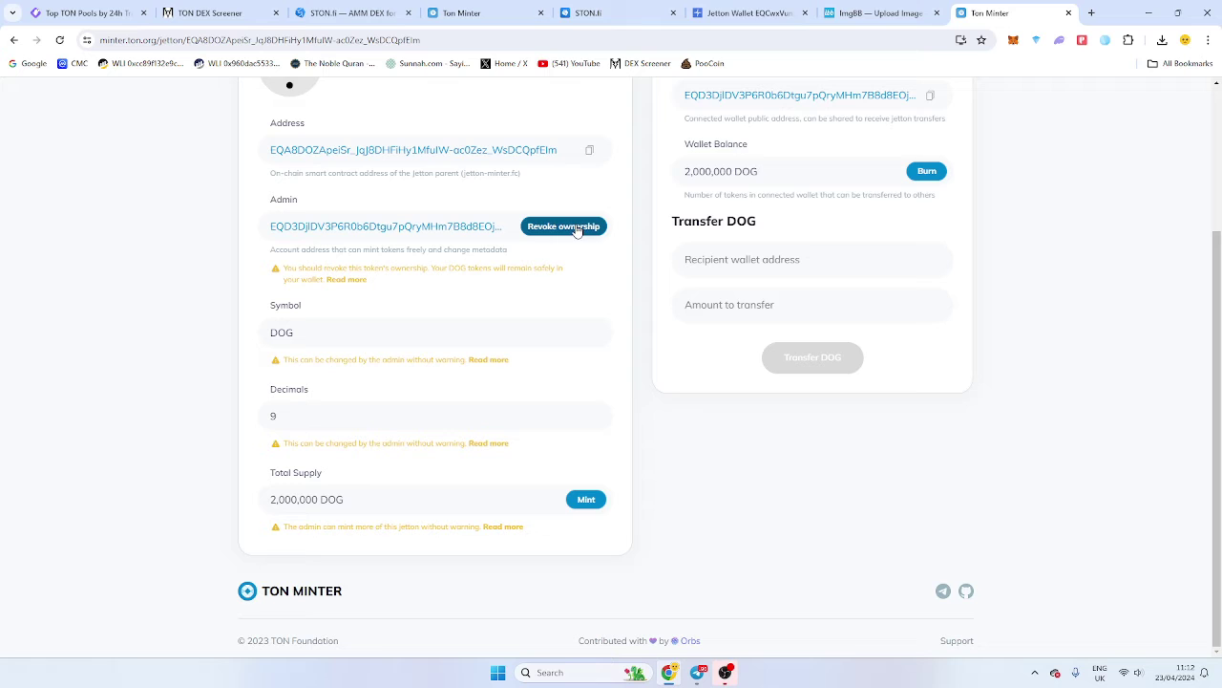
scroll(665, 320, "up", 2)
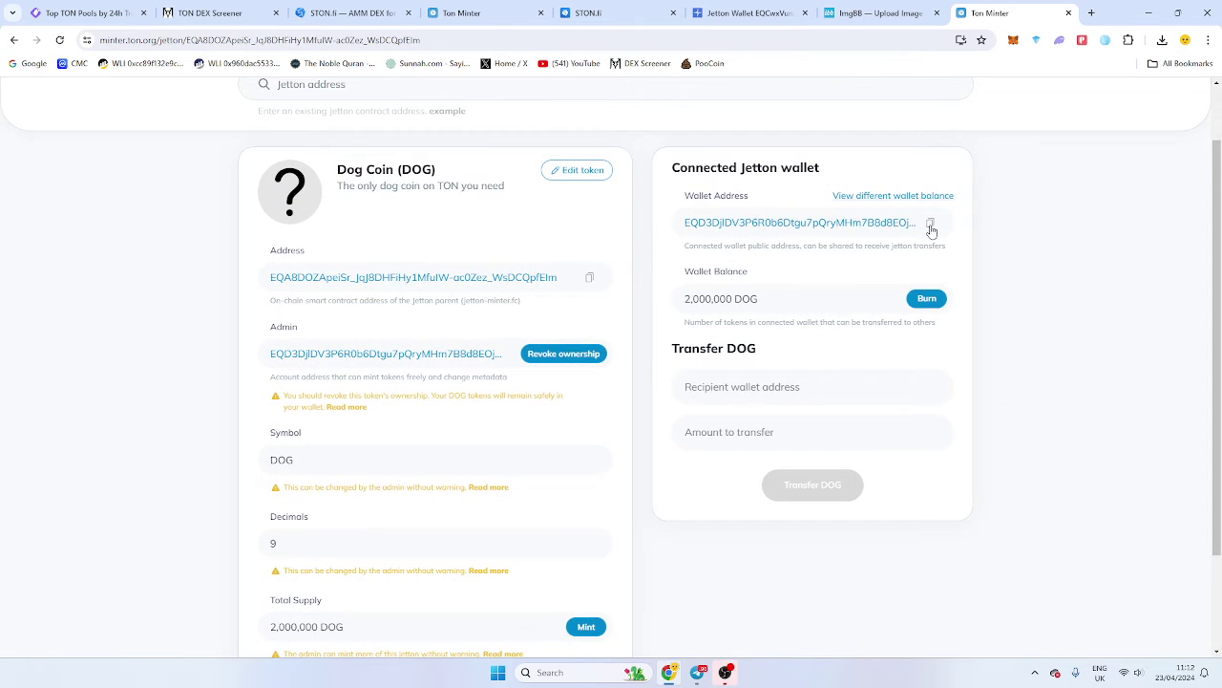
Open the Dog Coin jetton address on Tonscan and copy the contract address.
right_click(408, 277)
left_click(449, 284)
left_click(1017, 12)
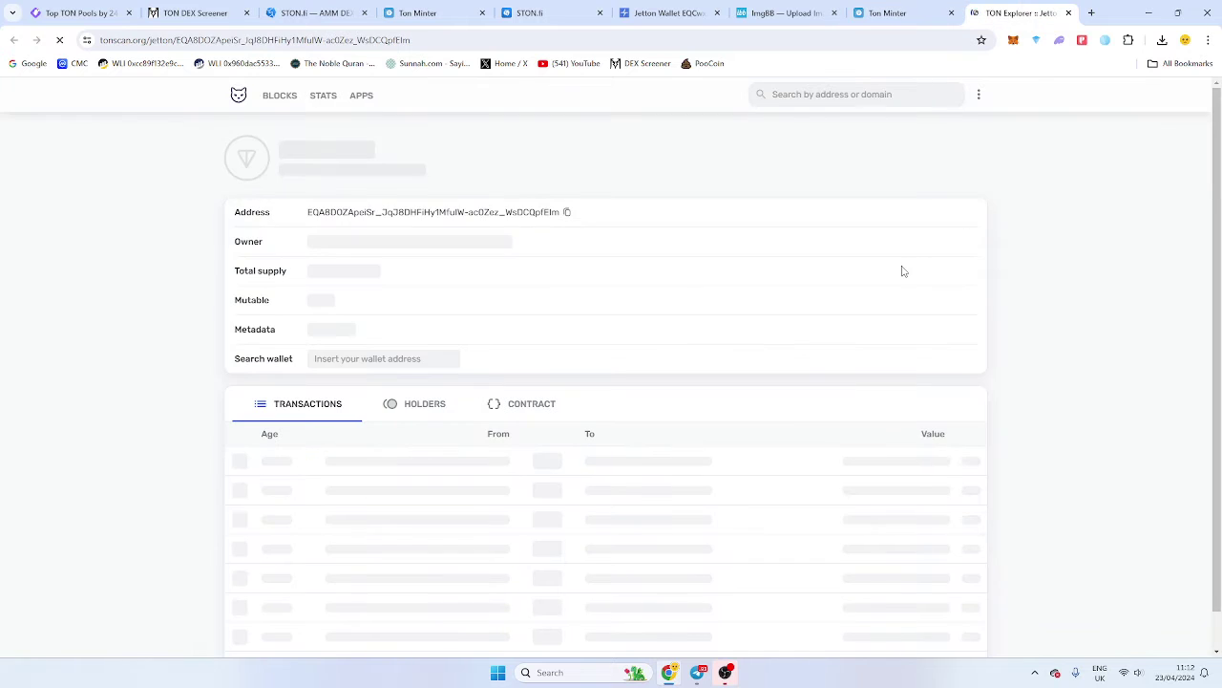
left_click(573, 214)
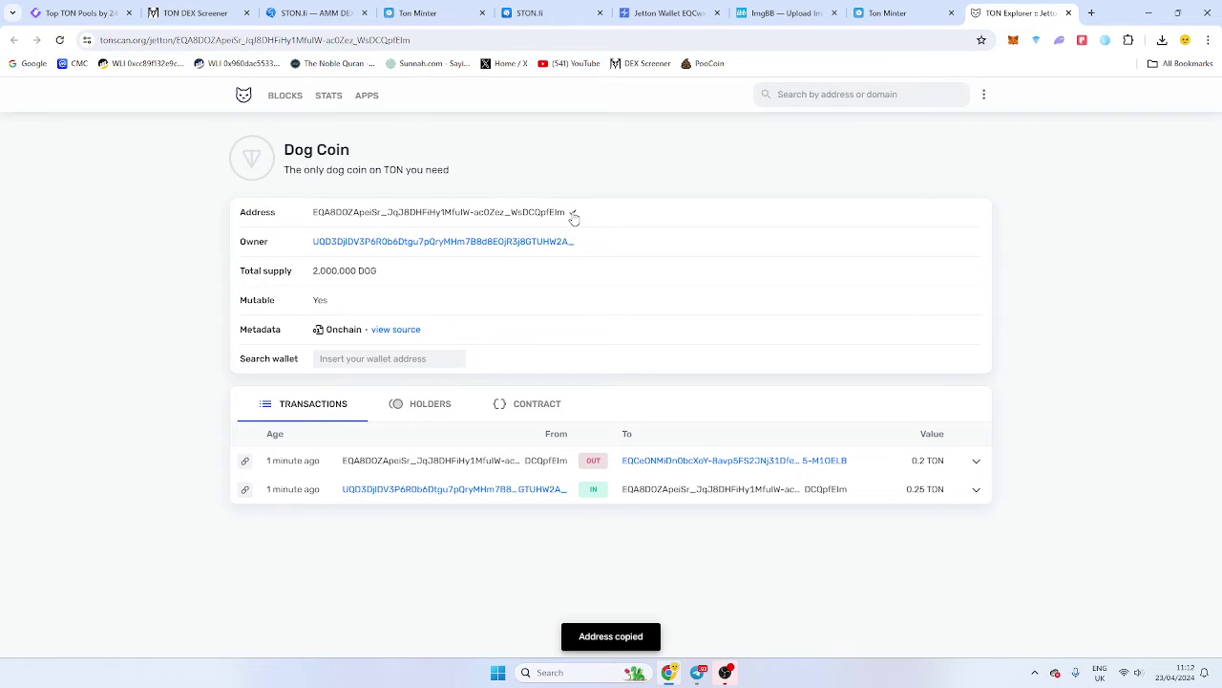
Import the Dog Coin jetton into OpenMask by its pasted contract address.
left_click(1105, 39)
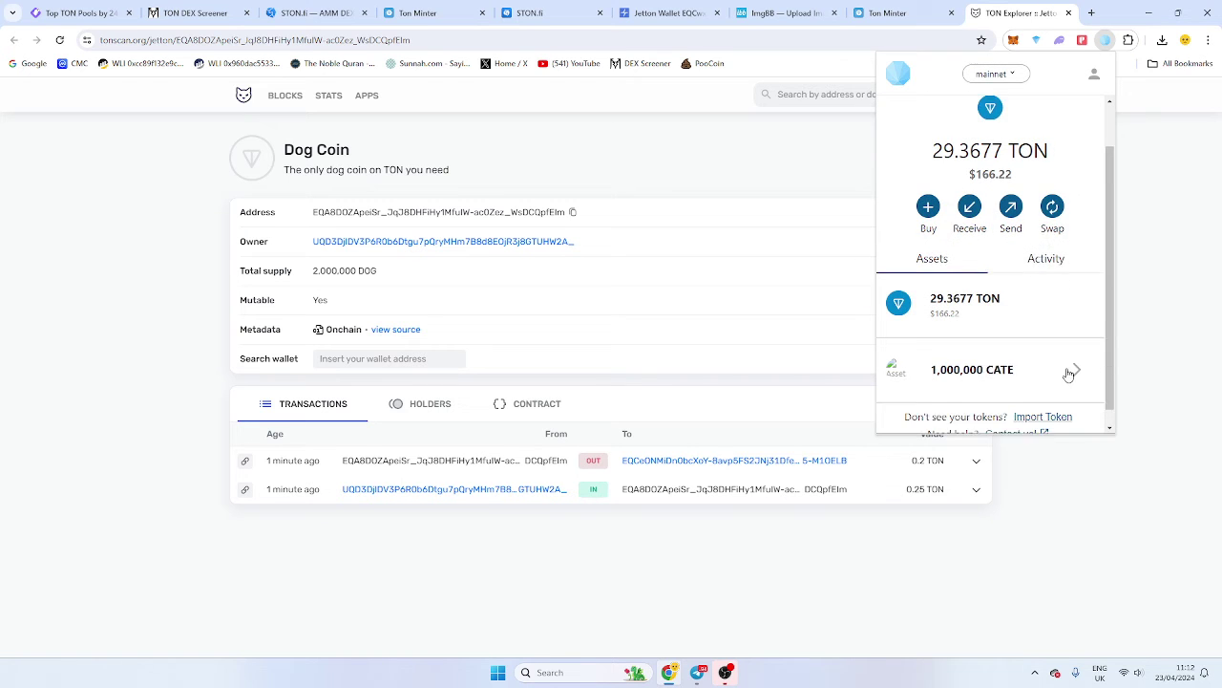
scroll(1053, 268, "down", 2)
left_click(1055, 399)
left_click(970, 232)
key("ctrl+v")
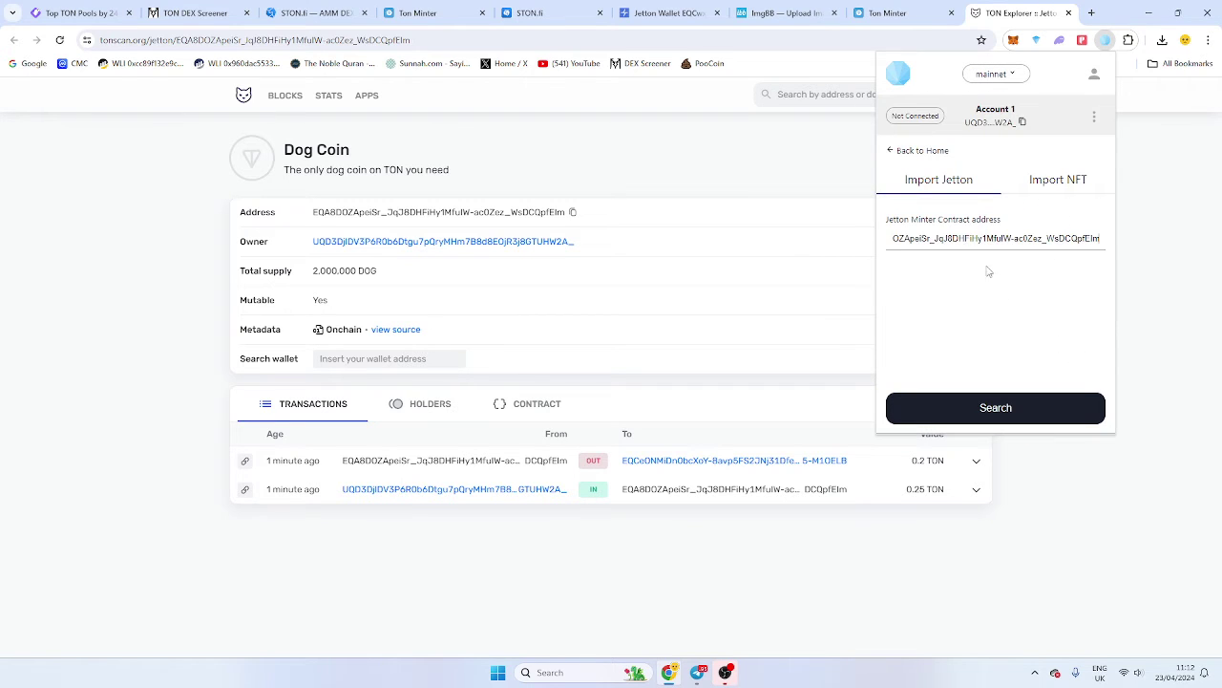
left_click(1029, 407)
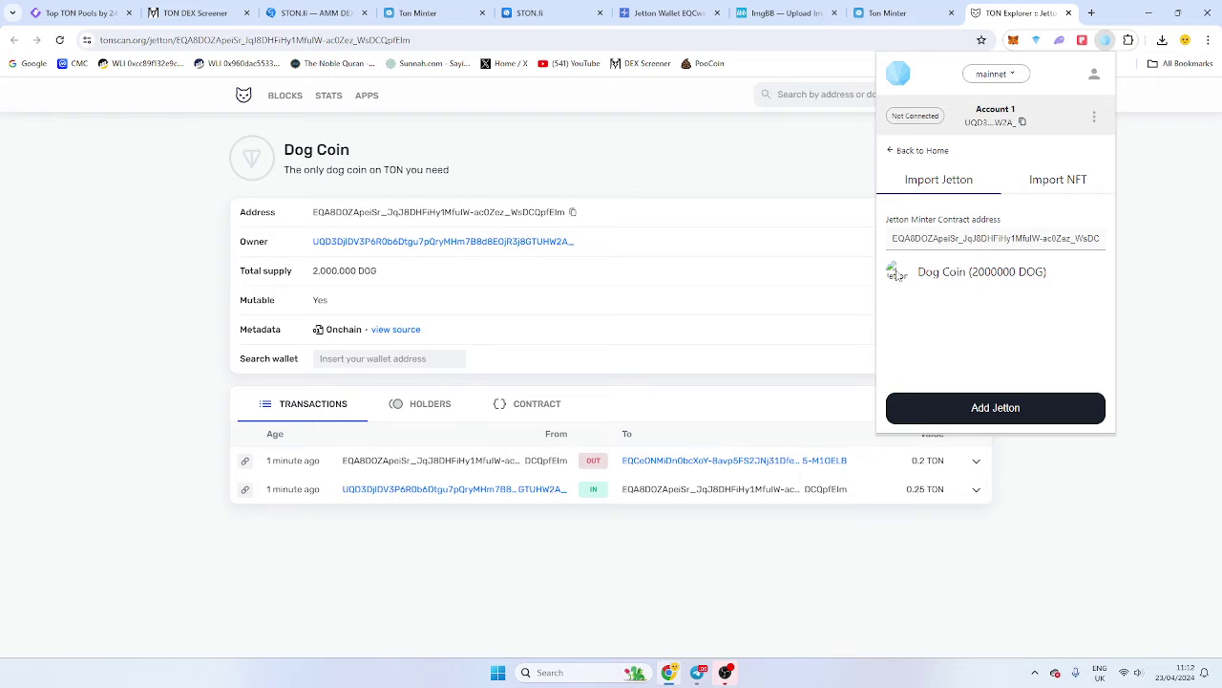
left_click(1022, 405)
scroll(1046, 401, "down", 2)
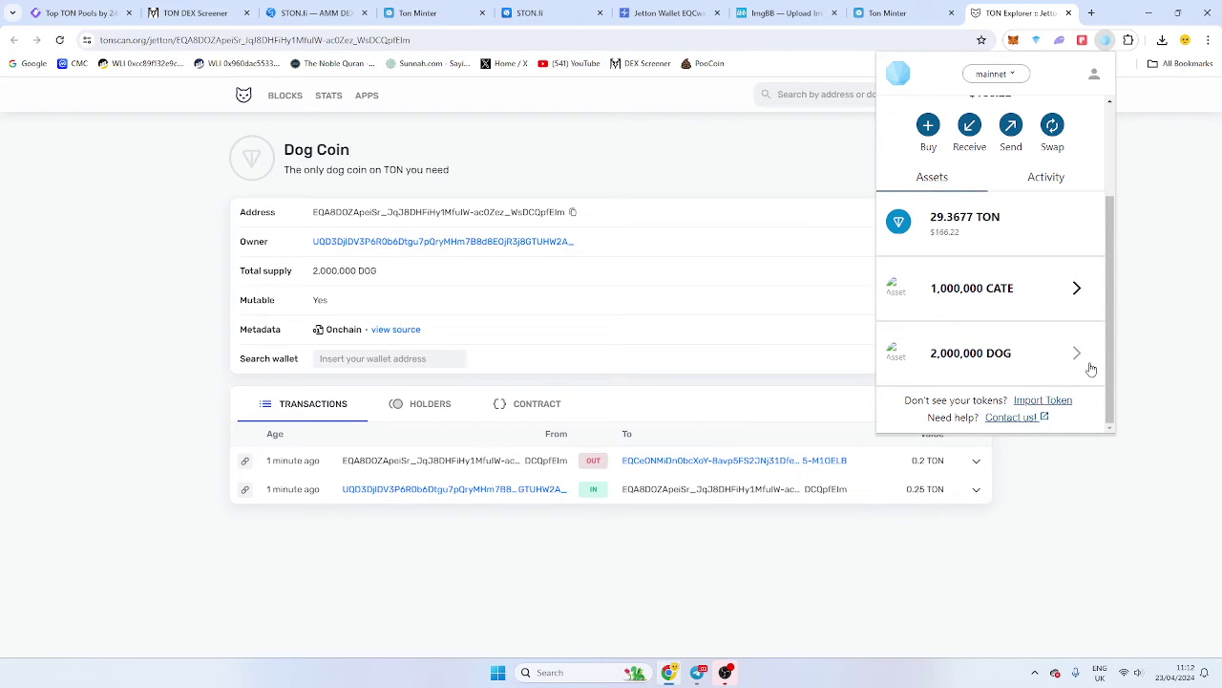
left_click(638, 207)
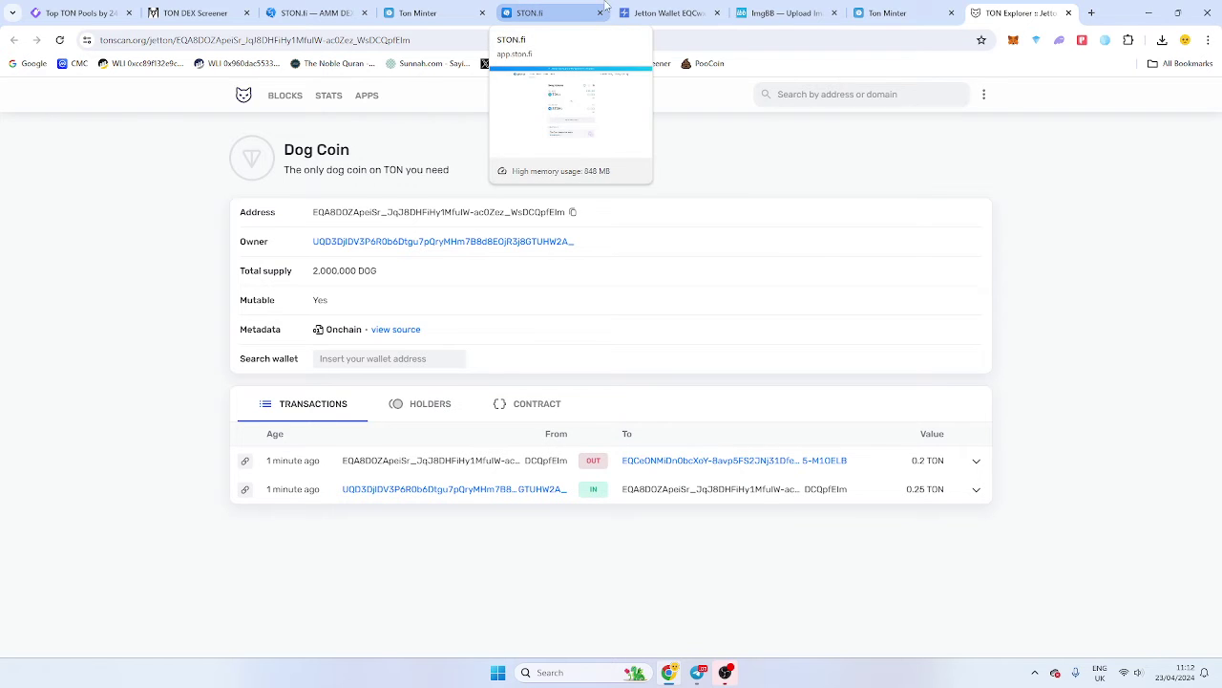
Return to the TON Minter jetton page, then switch to STON.fi's swap page.
left_click(887, 12)
scroll(751, 277, "down", 1)
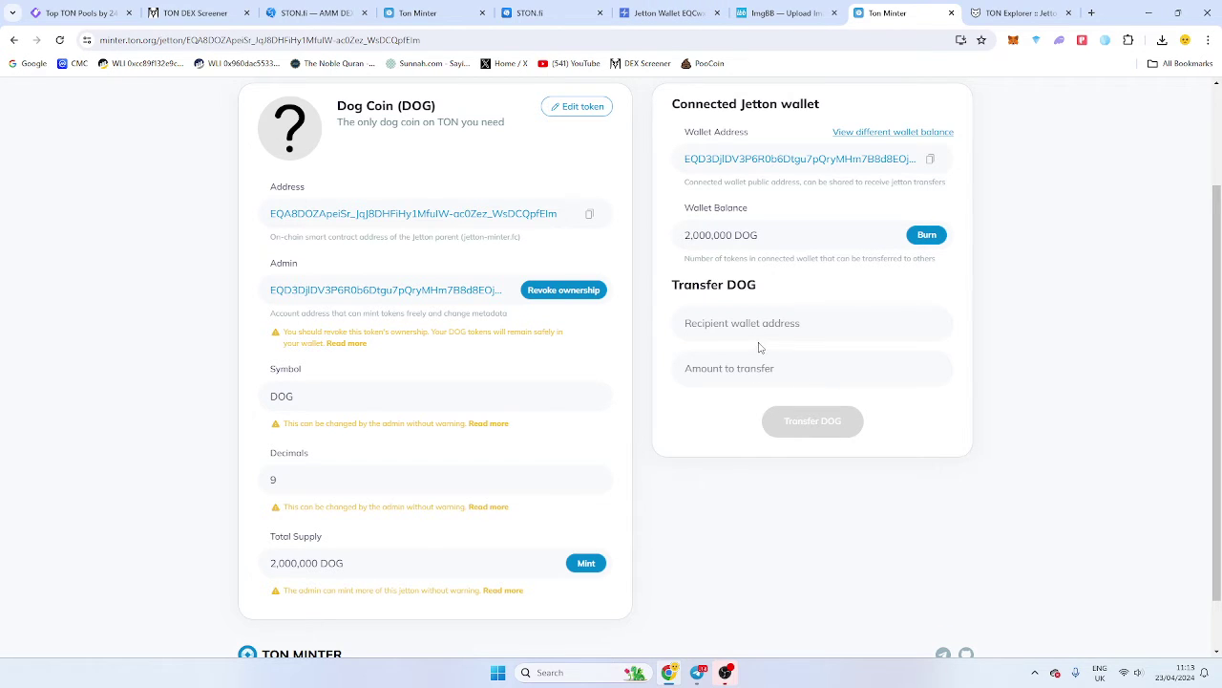
left_click(560, 12)
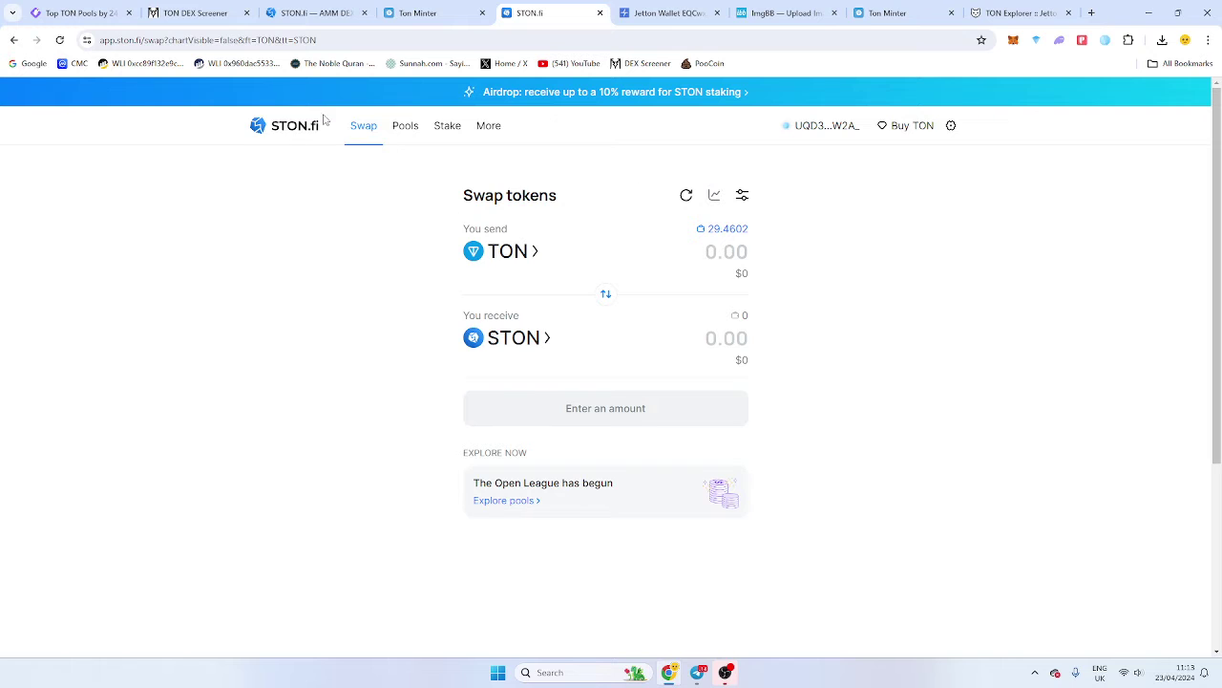
Start a new STON.fi liquidity pool pairing TON with DOG via the pasted Dog Coin address.
left_click(282, 128)
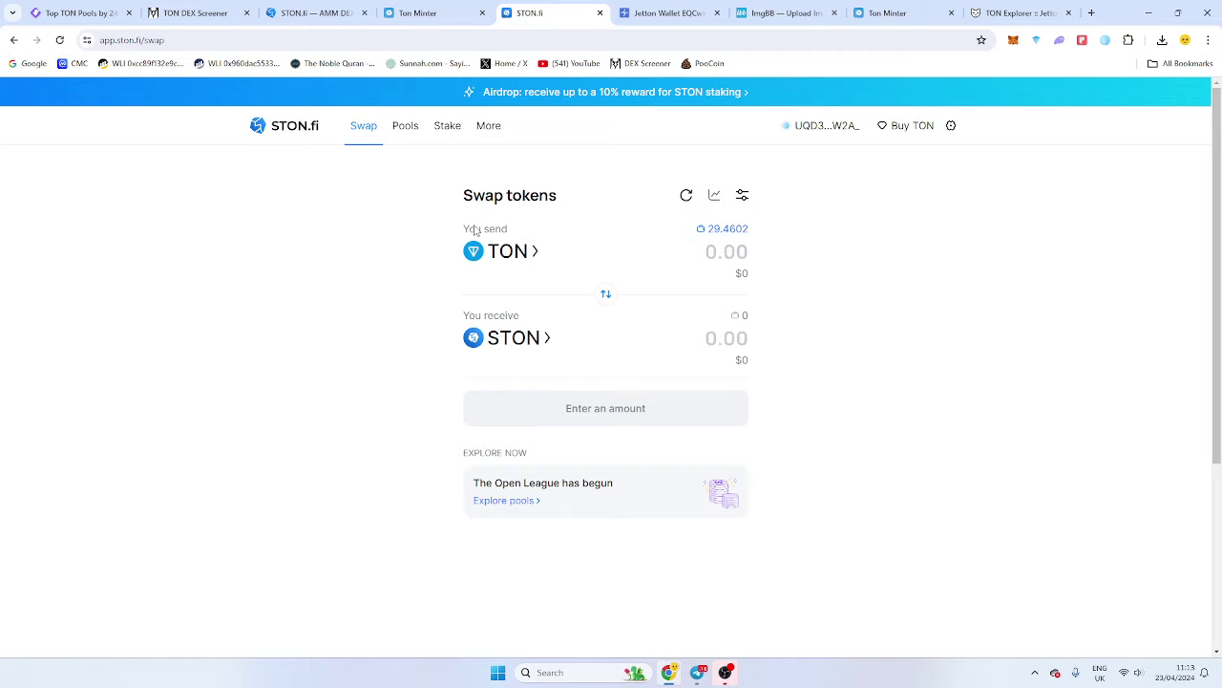
left_click(405, 128)
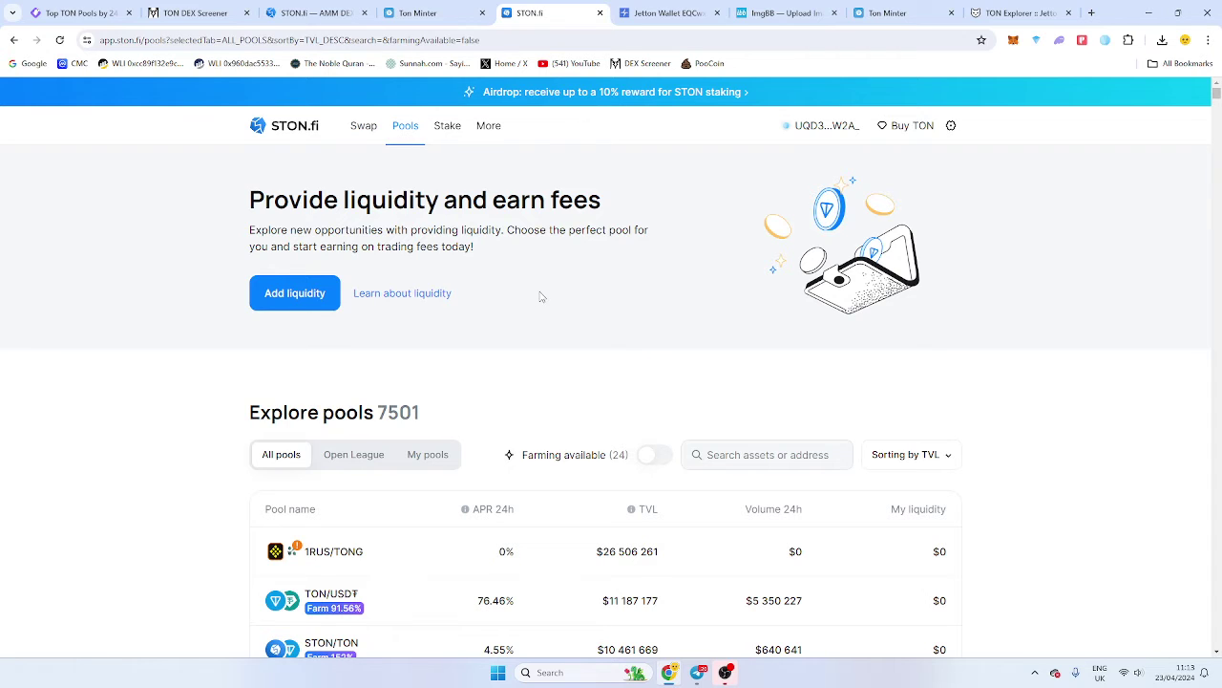
left_click(333, 291)
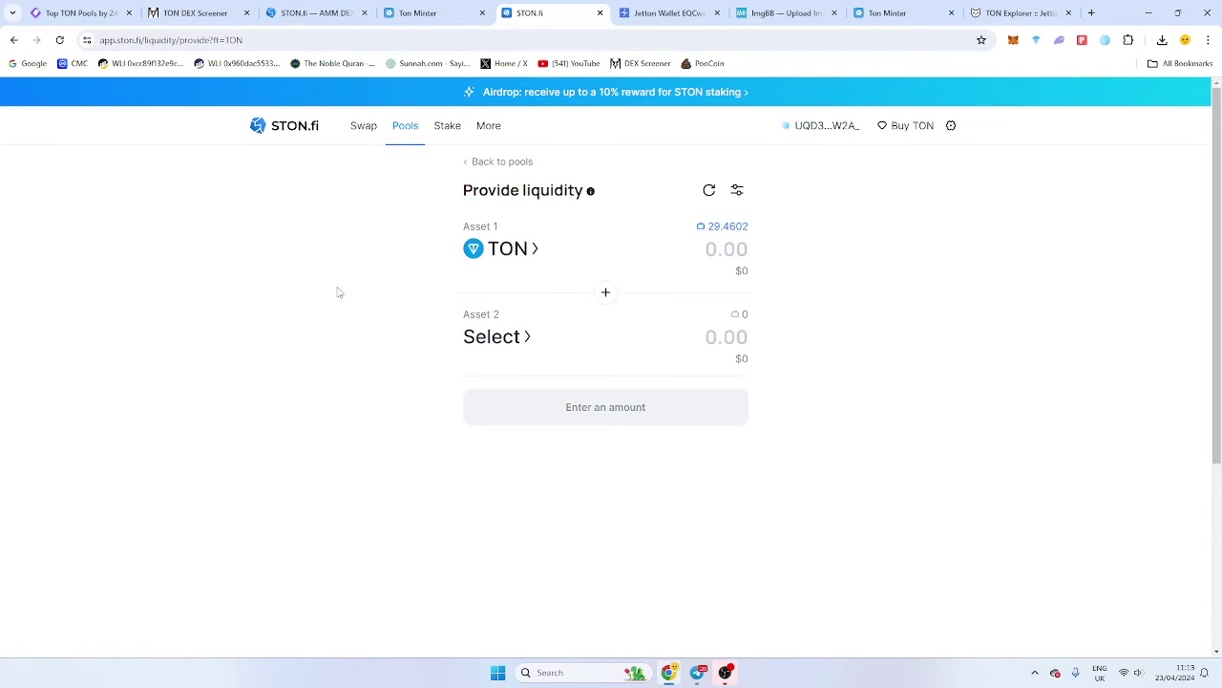
left_click(512, 338)
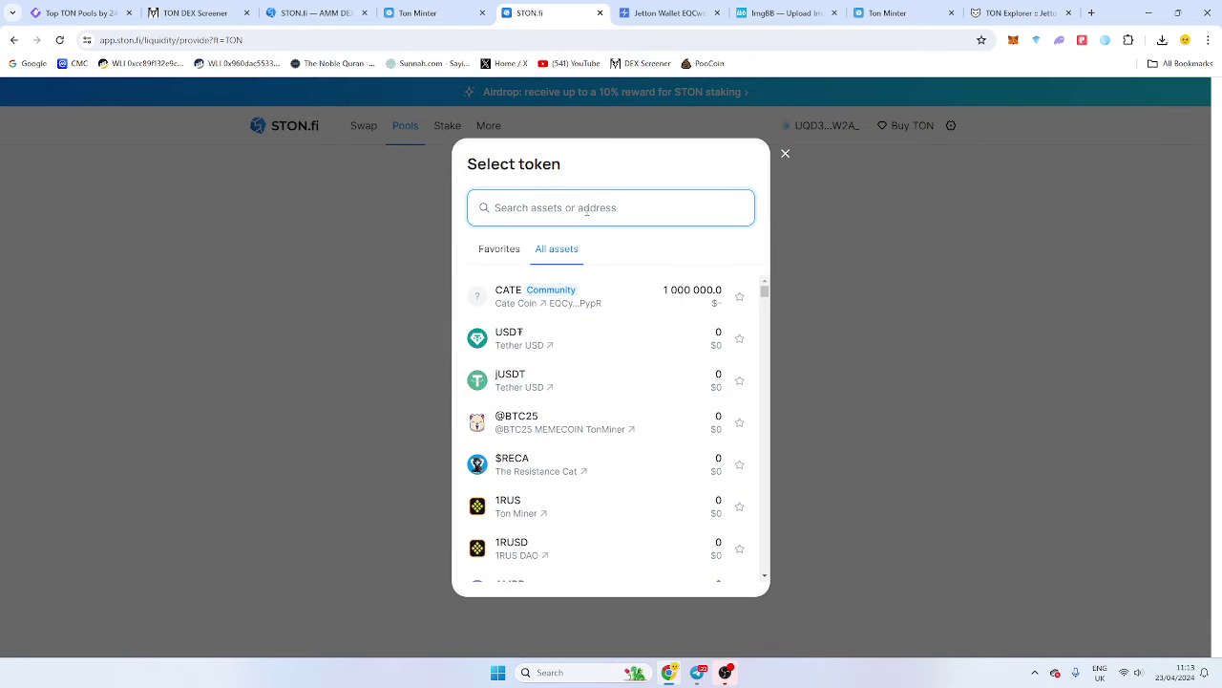
key("ctrl+v")
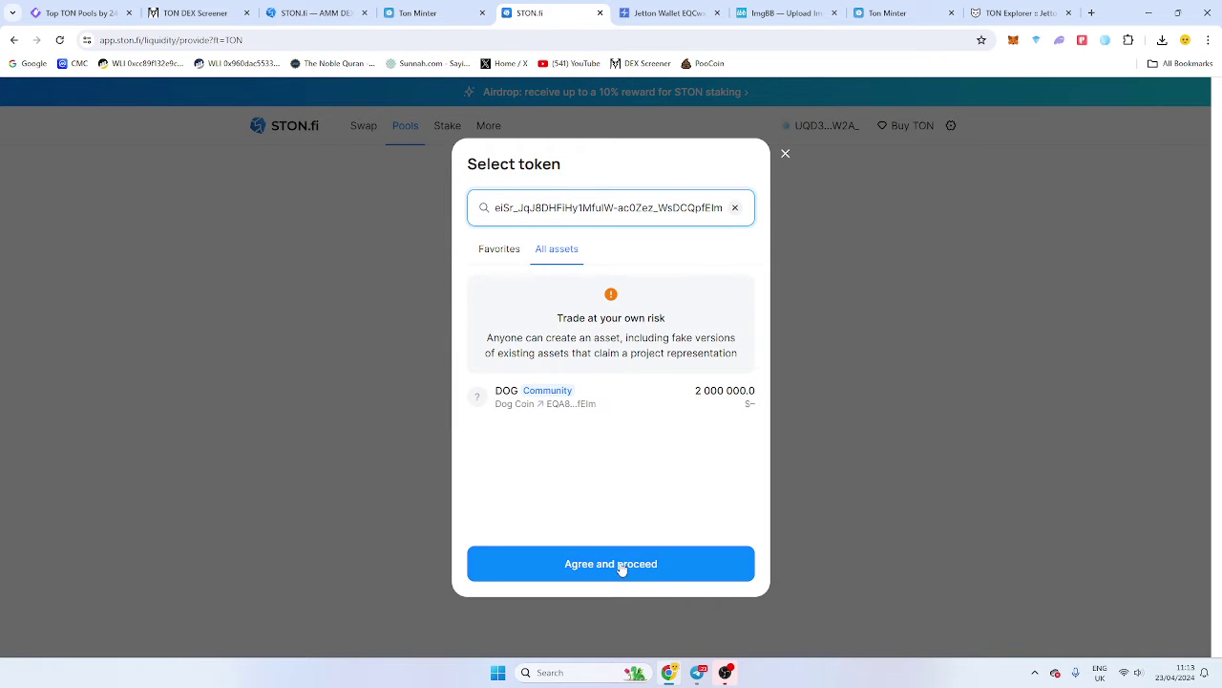
left_click(622, 565)
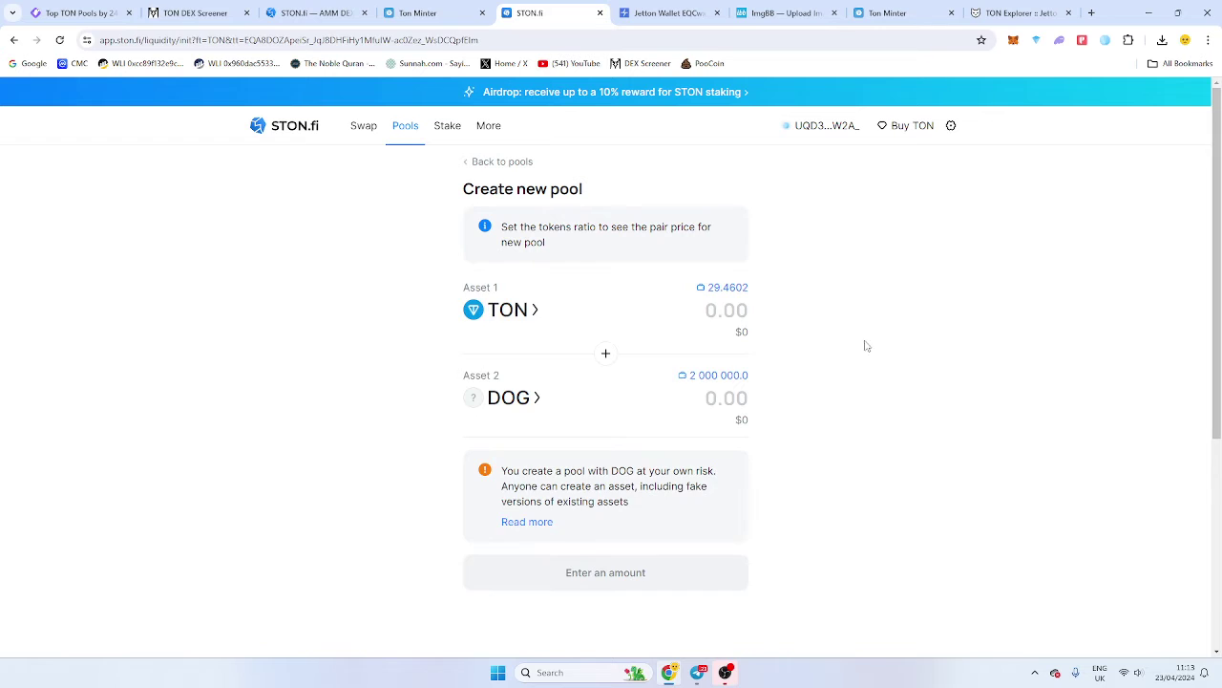
Enter 2,000,000 DOG and 10 TON, accept the terms, and confirm the TON/DOG pool creation.
left_click(725, 369)
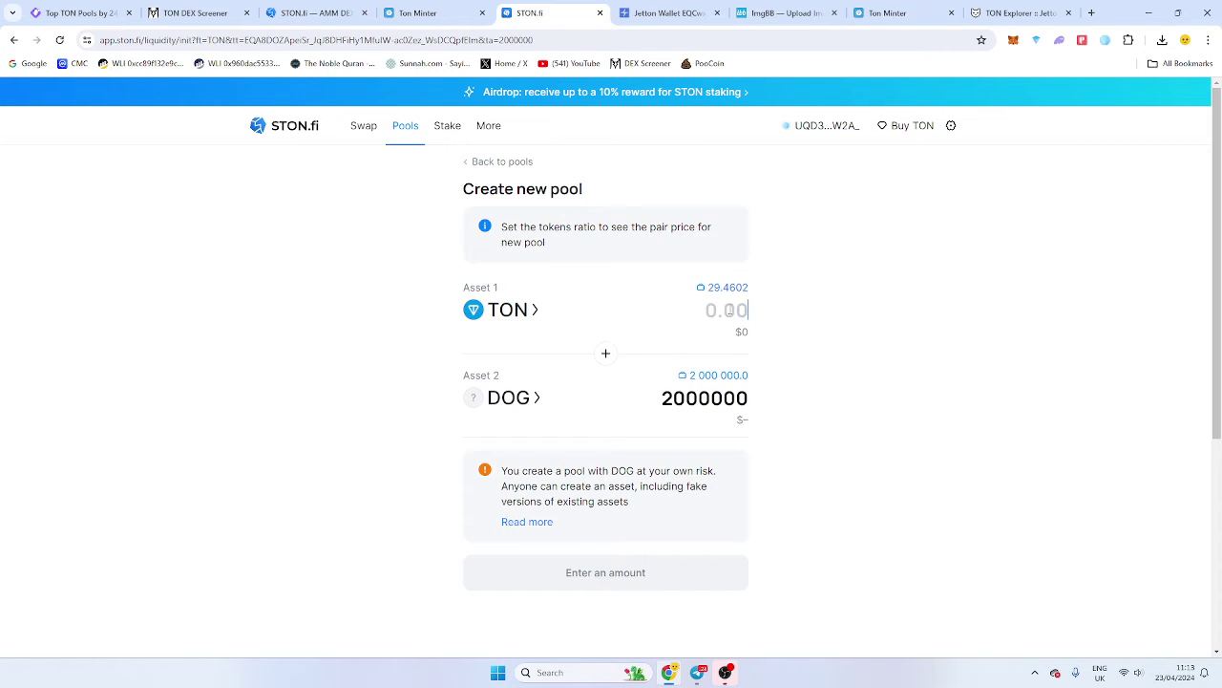
type("10")
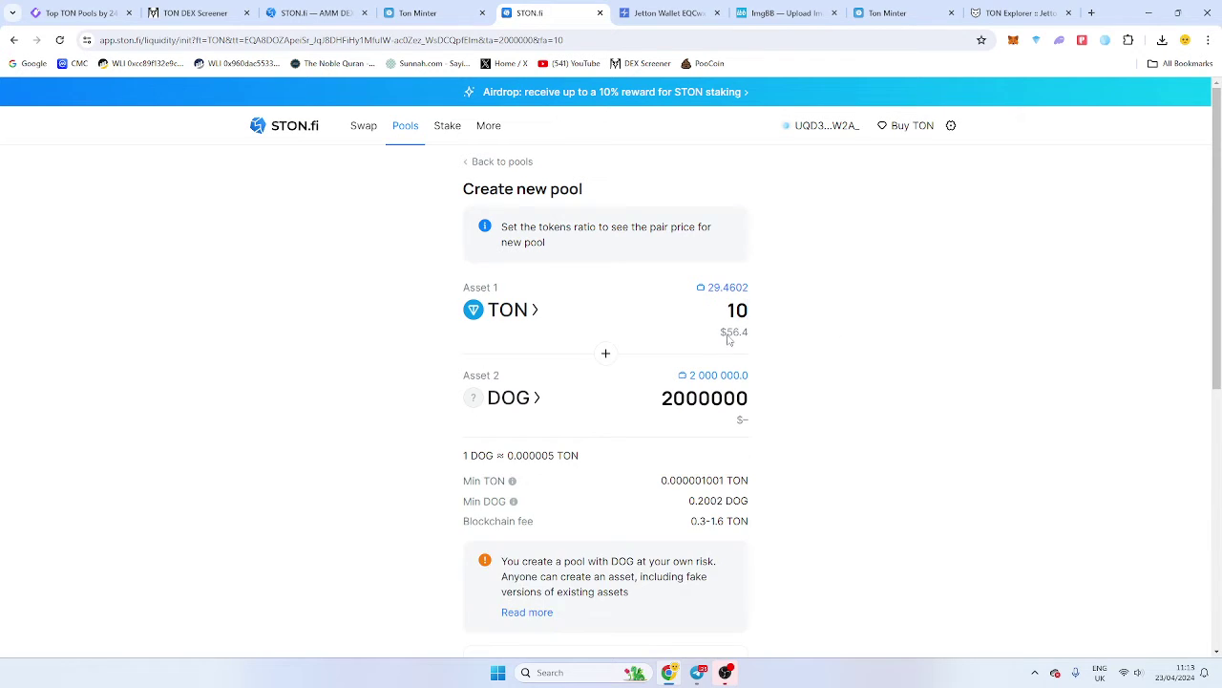
scroll(831, 357, "down", 2)
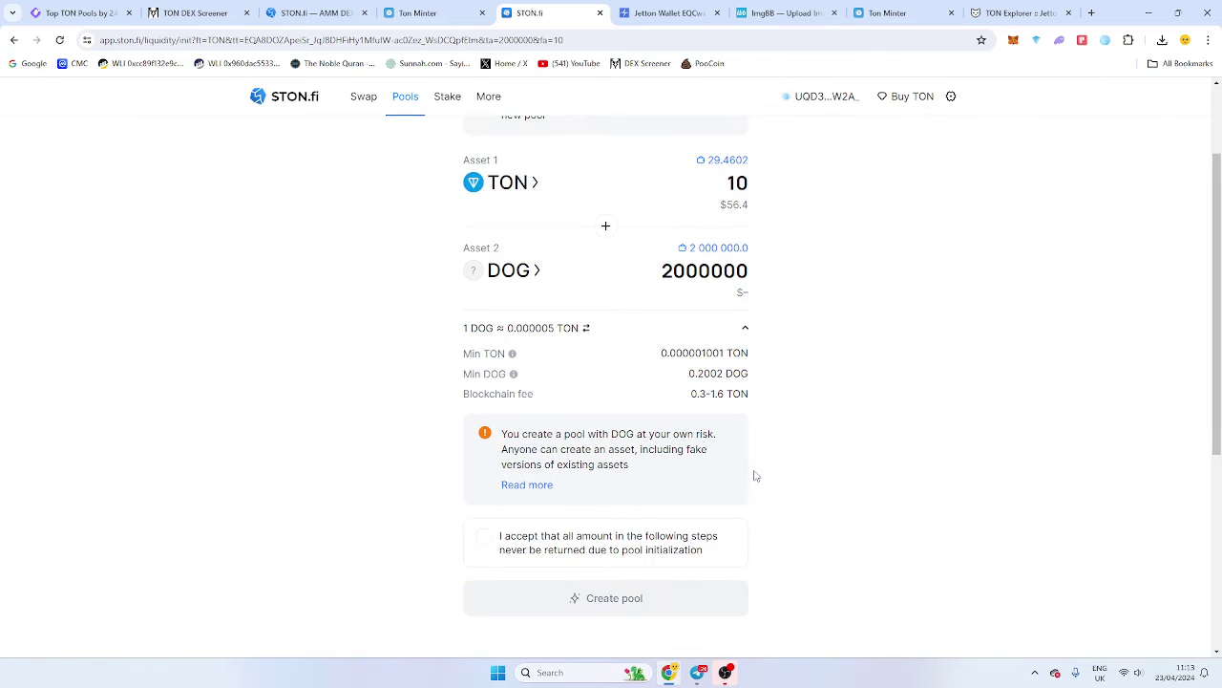
left_click(488, 536)
left_click(604, 614)
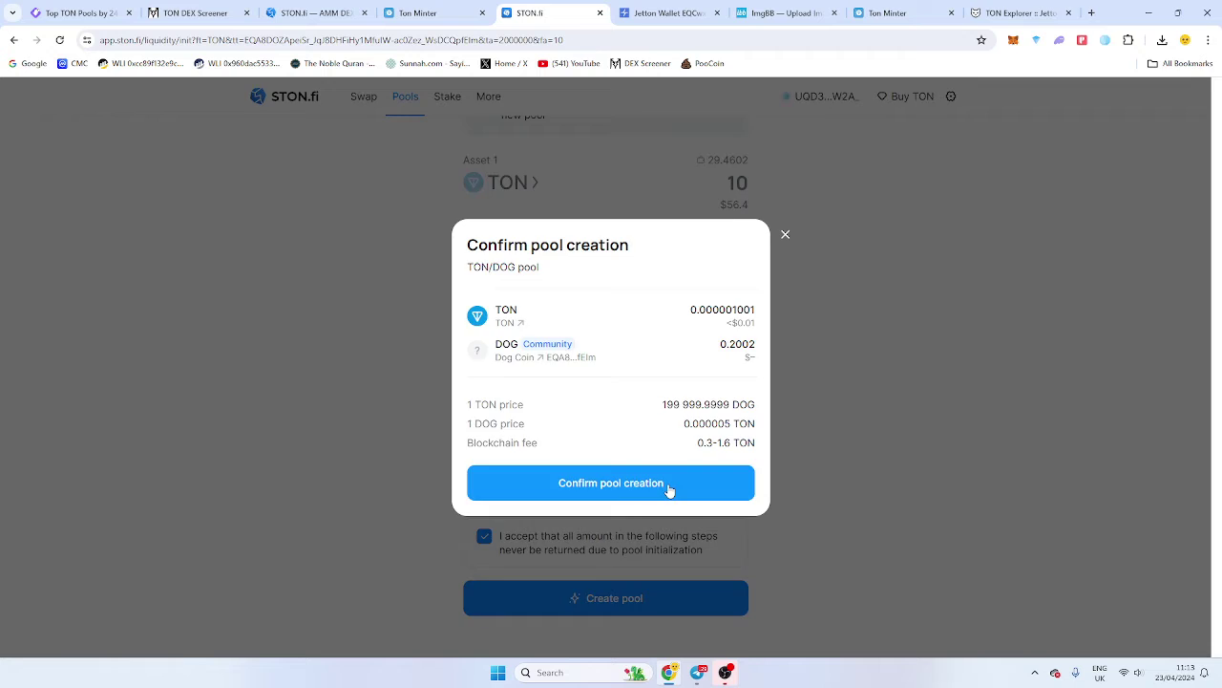
left_click(668, 484)
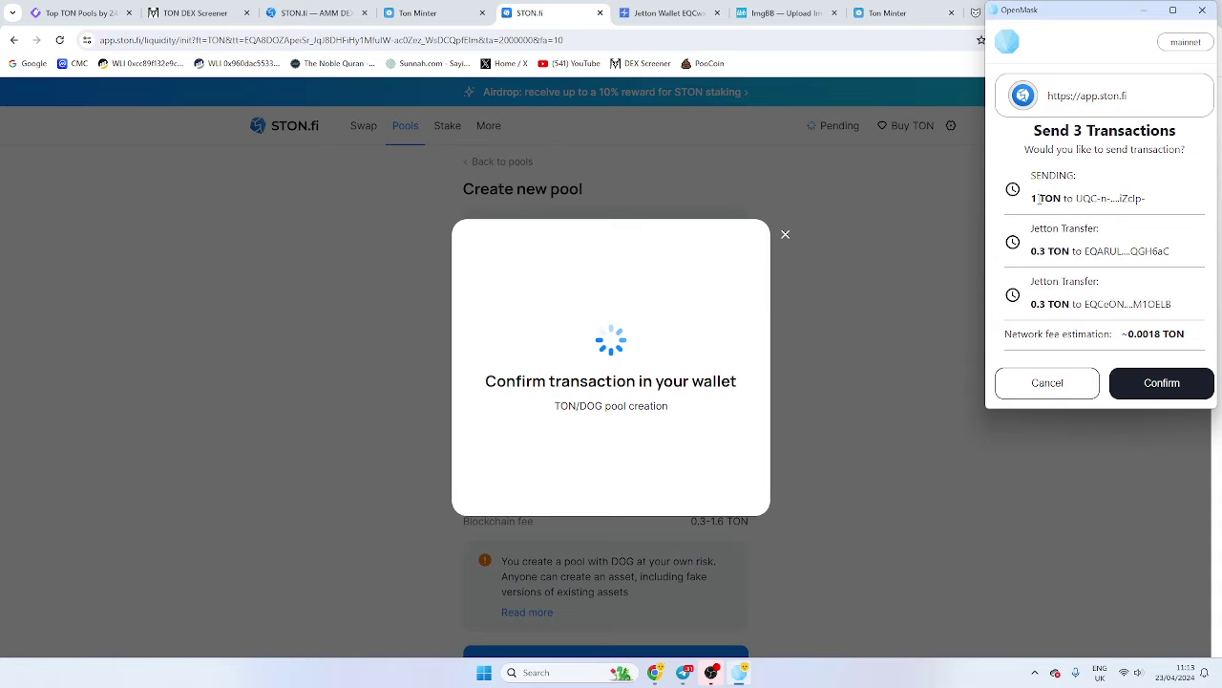
Cancel the wallet request, re-enter 2,000,000 DOG and 10 TON, and resubmit the pool creation.
left_click_drag(1039, 198, 1113, 197)
left_click(1108, 198)
left_click(1075, 386)
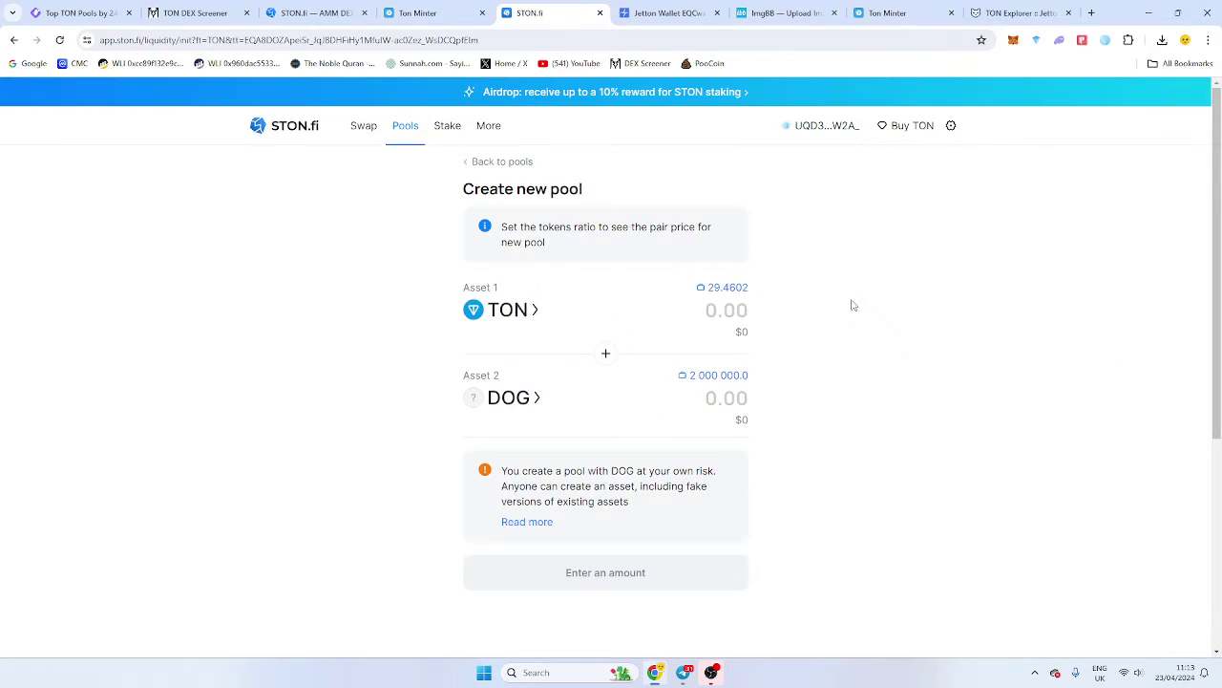
left_click(724, 375)
type("10")
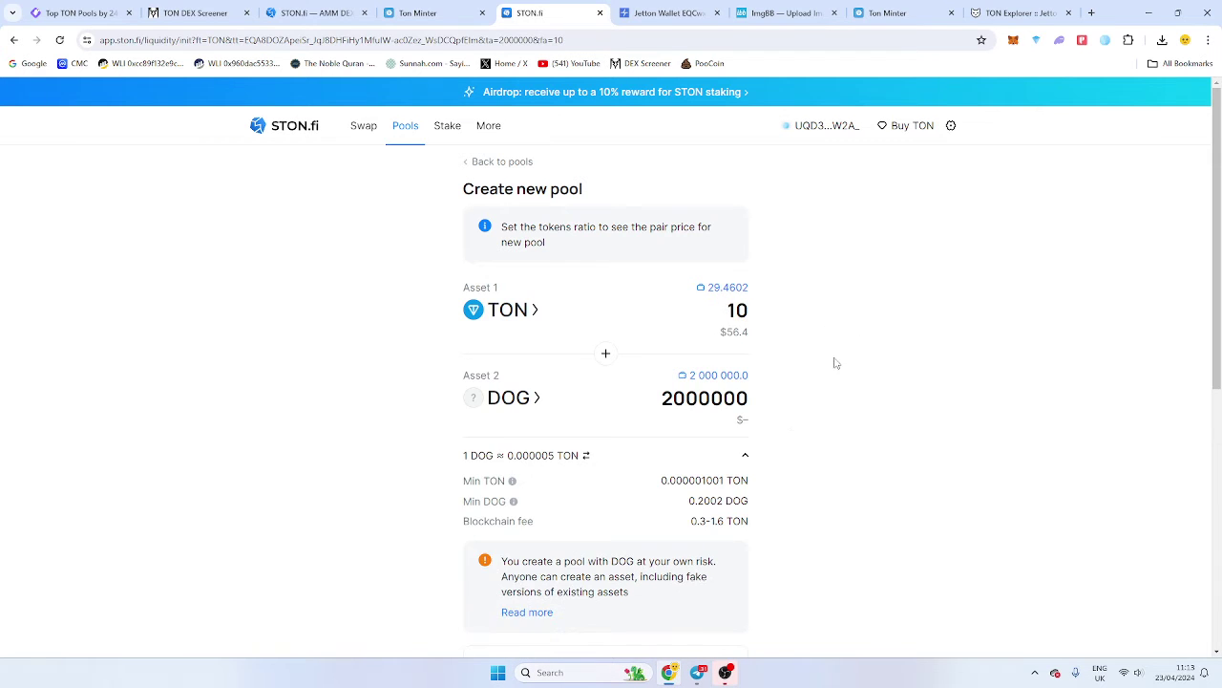
scroll(605, 502, "down", 2)
left_click(487, 481)
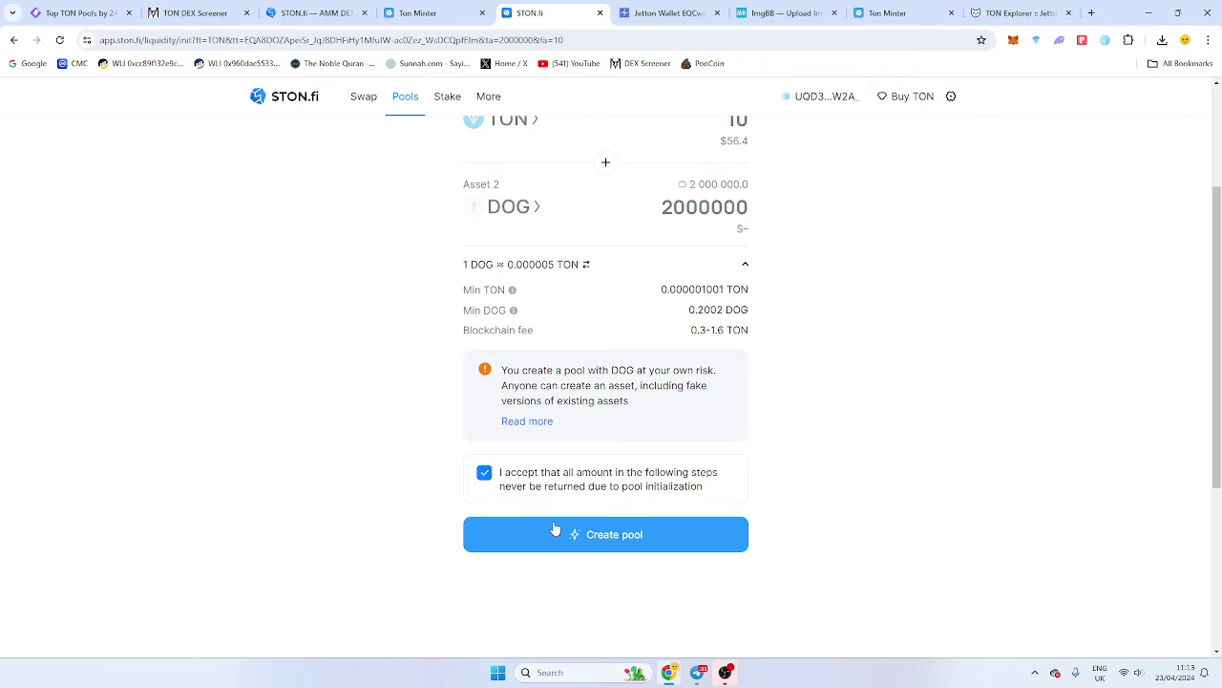
left_click(594, 532)
Approve the three TON/DOG pool-creation transactions in OpenMask with the wallet password, then return to Ton Minter.
left_click(695, 492)
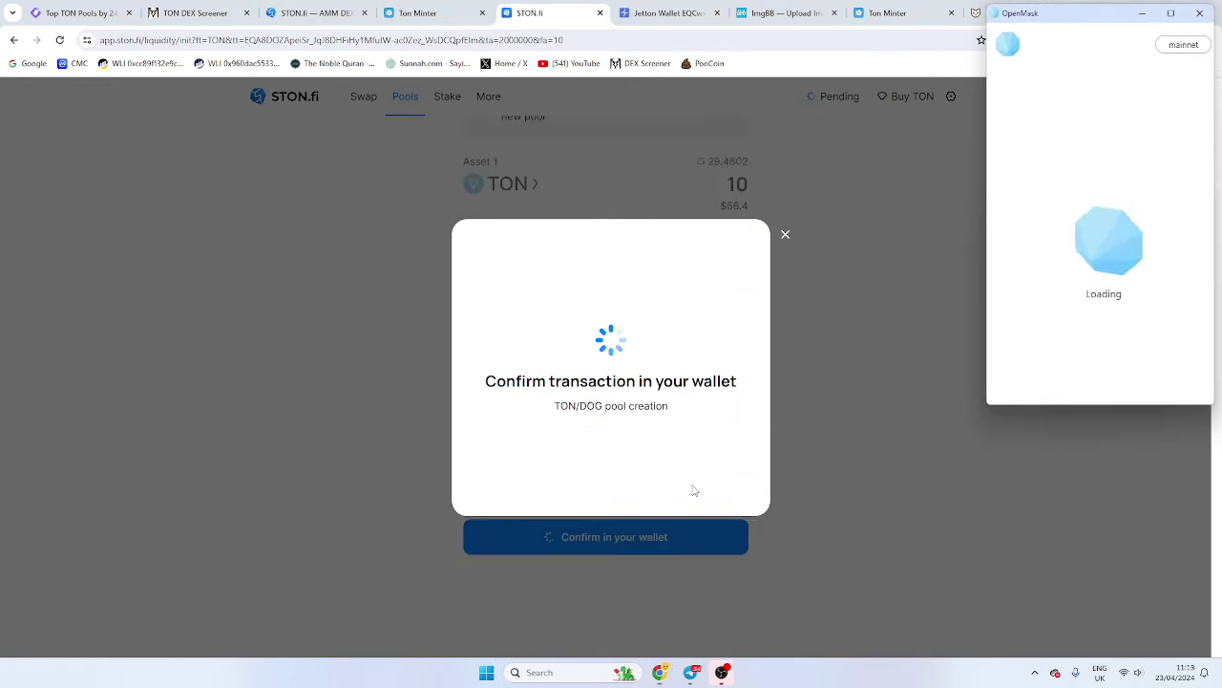
left_click(1155, 382)
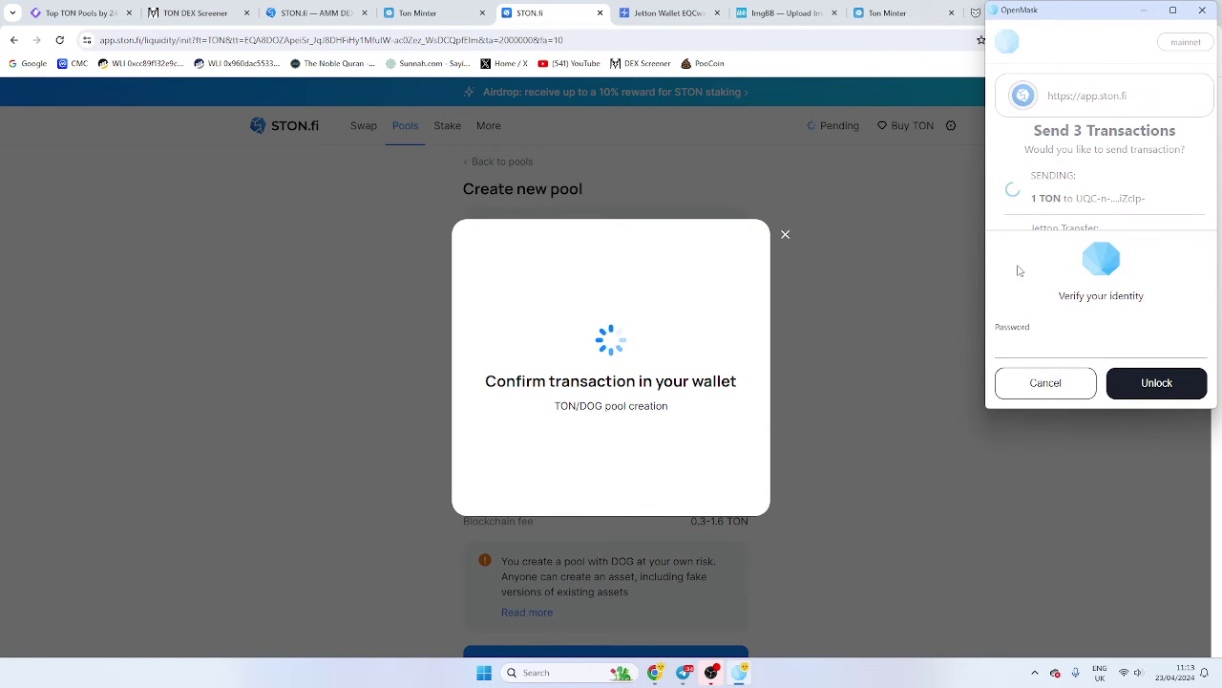
type("***")
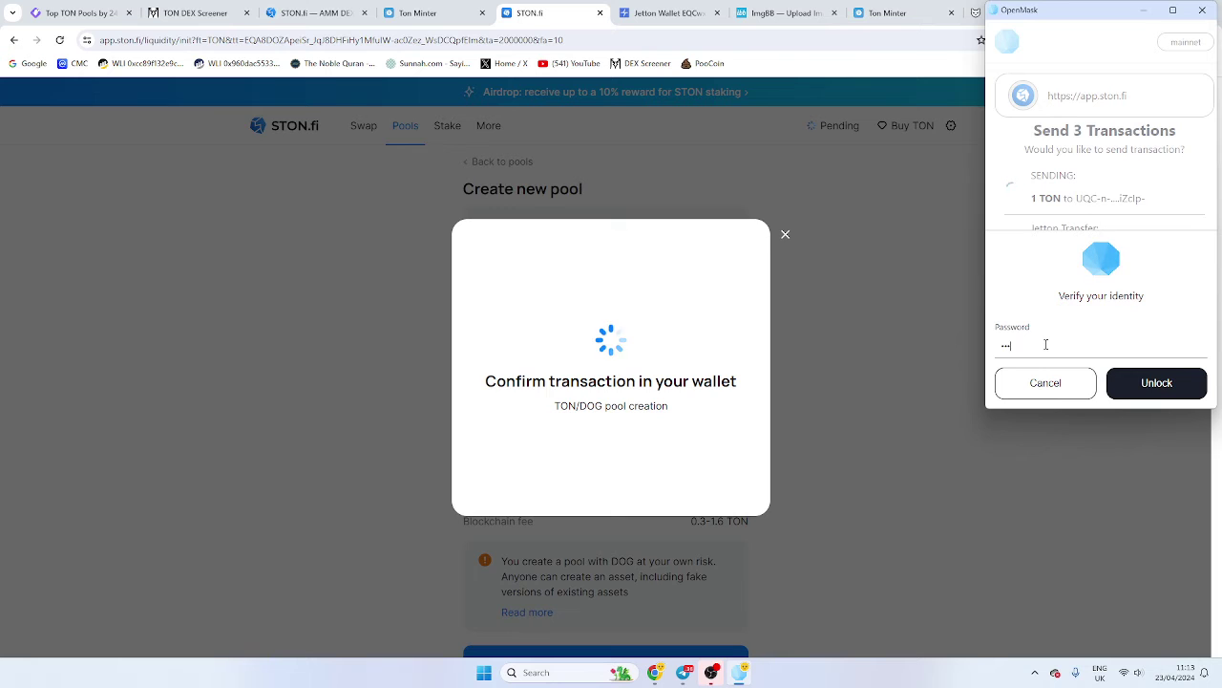
type("*****")
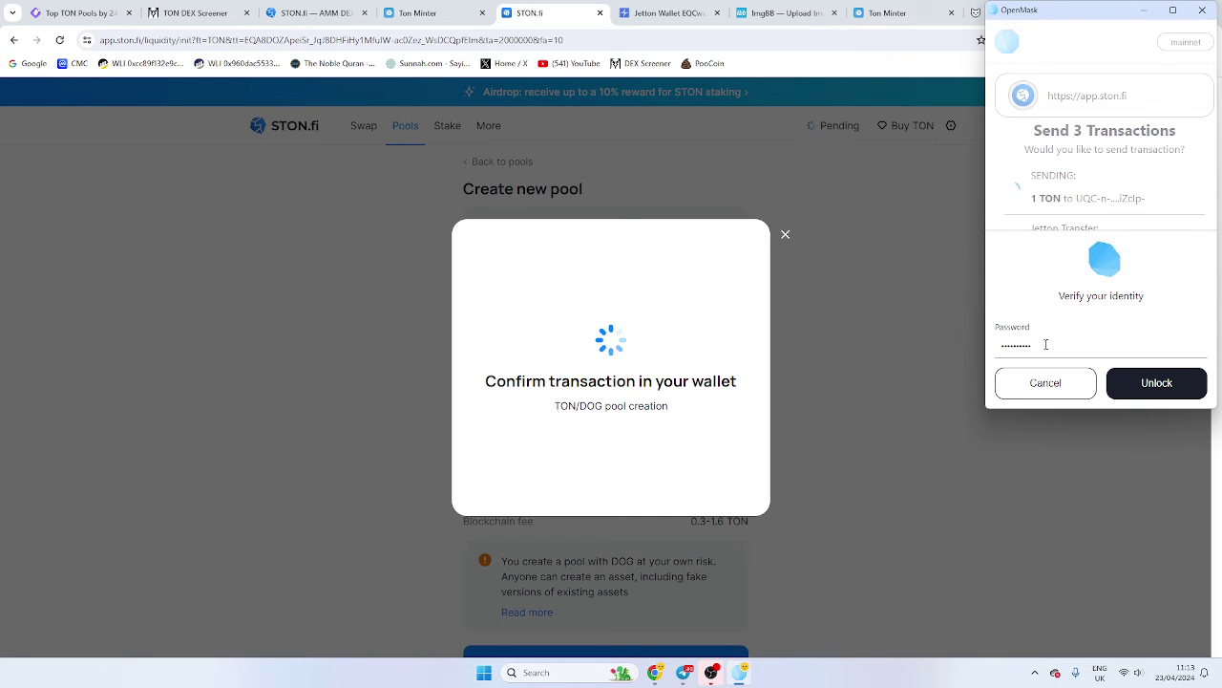
left_click(1139, 387)
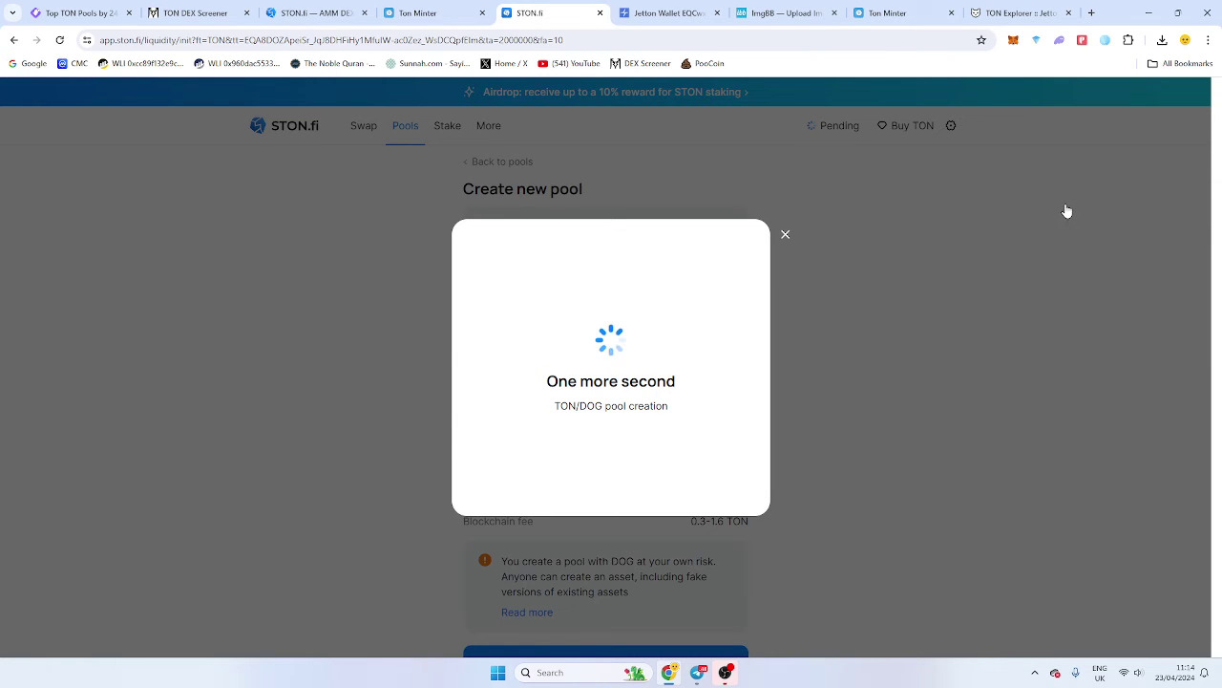
left_click(888, 13)
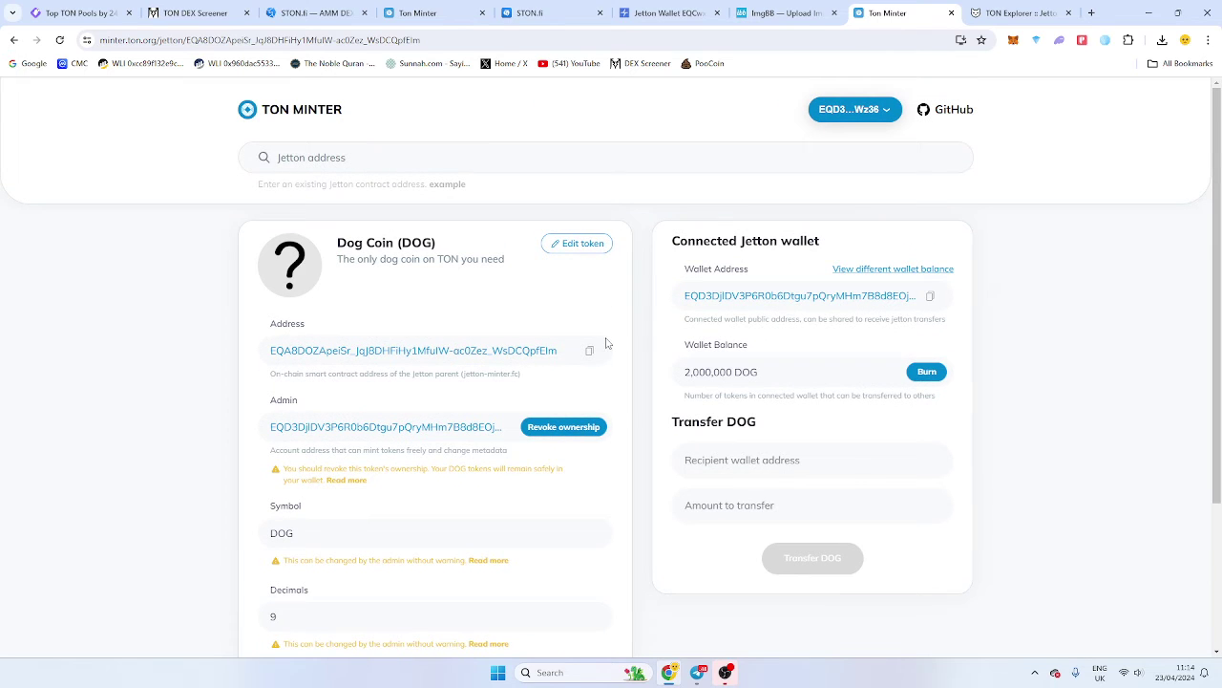
Copy the Dog Coin contract address and search for it on GeckoTerminal, which finds nothing yet.
left_click(592, 354)
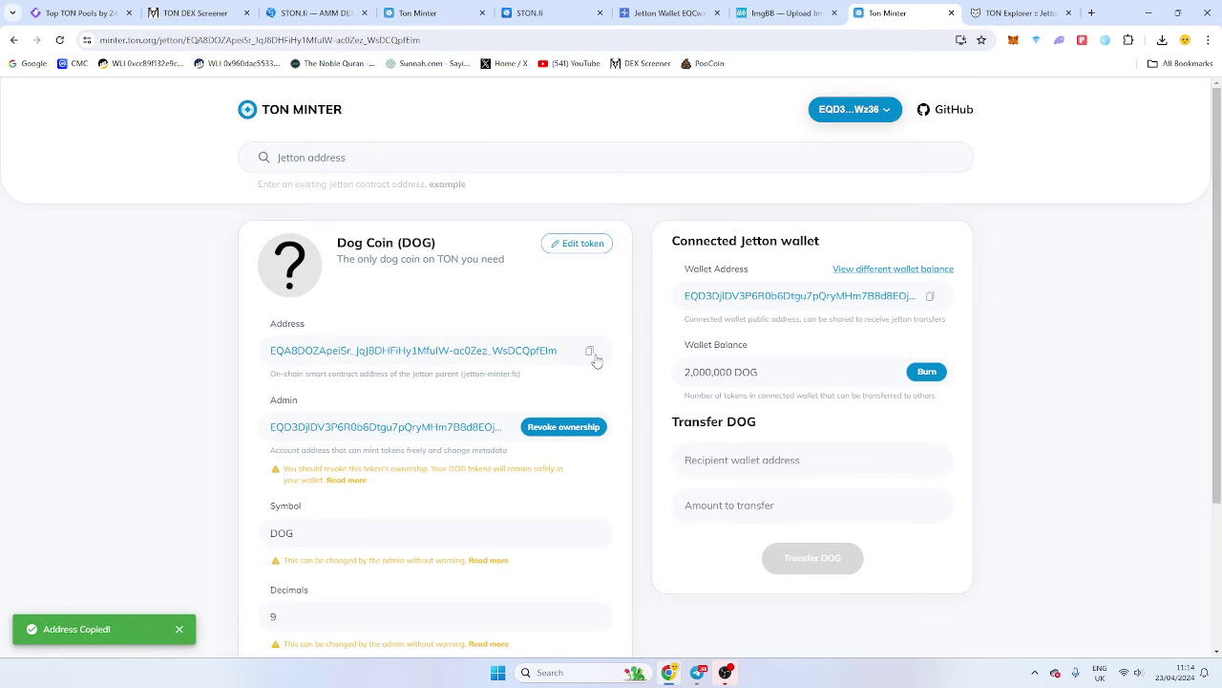
left_click(530, 12)
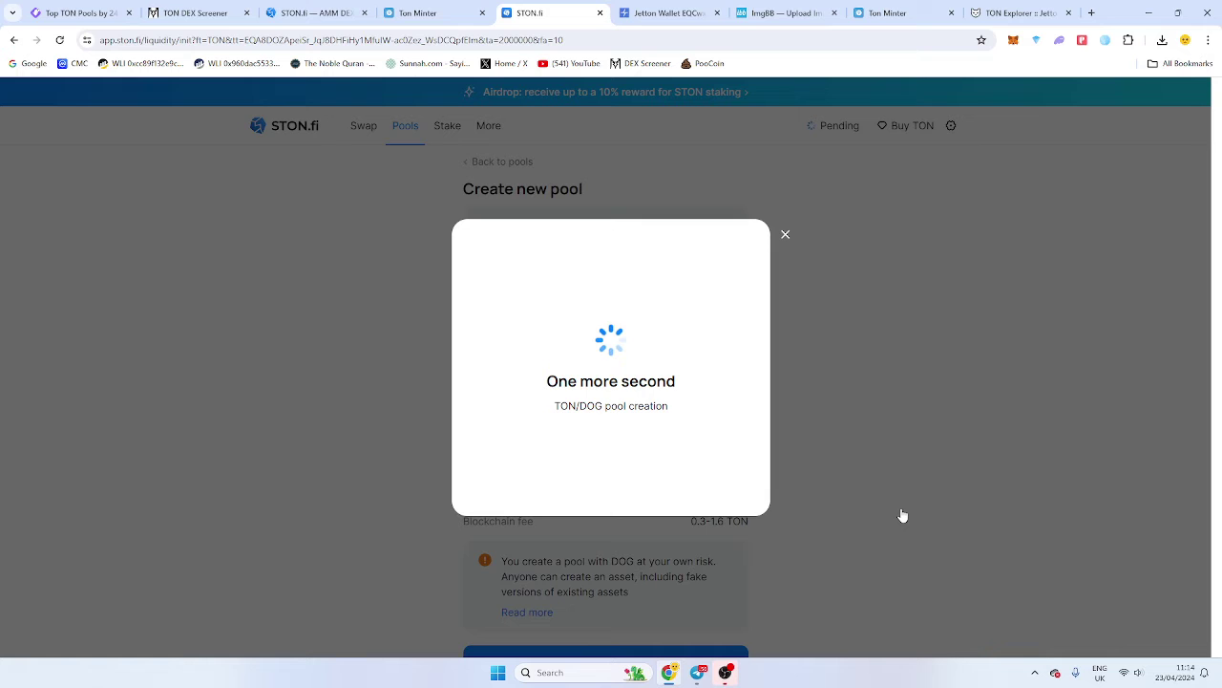
left_click(81, 12)
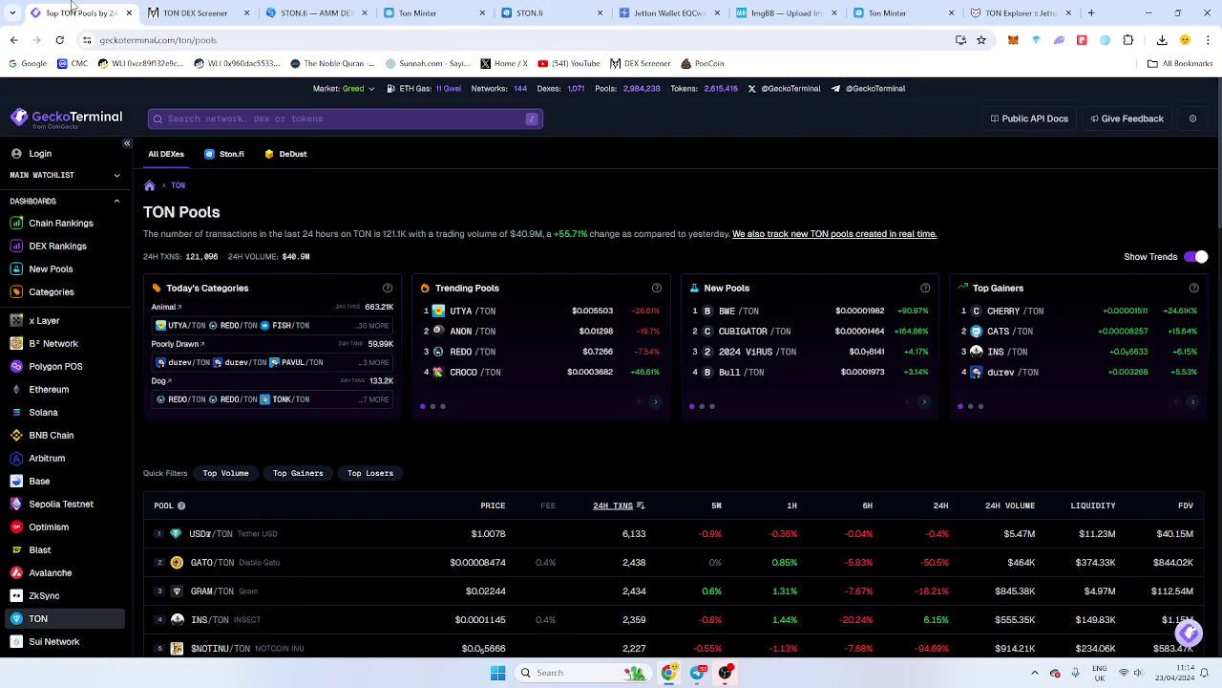
left_click(277, 122)
key("ctrl+v")
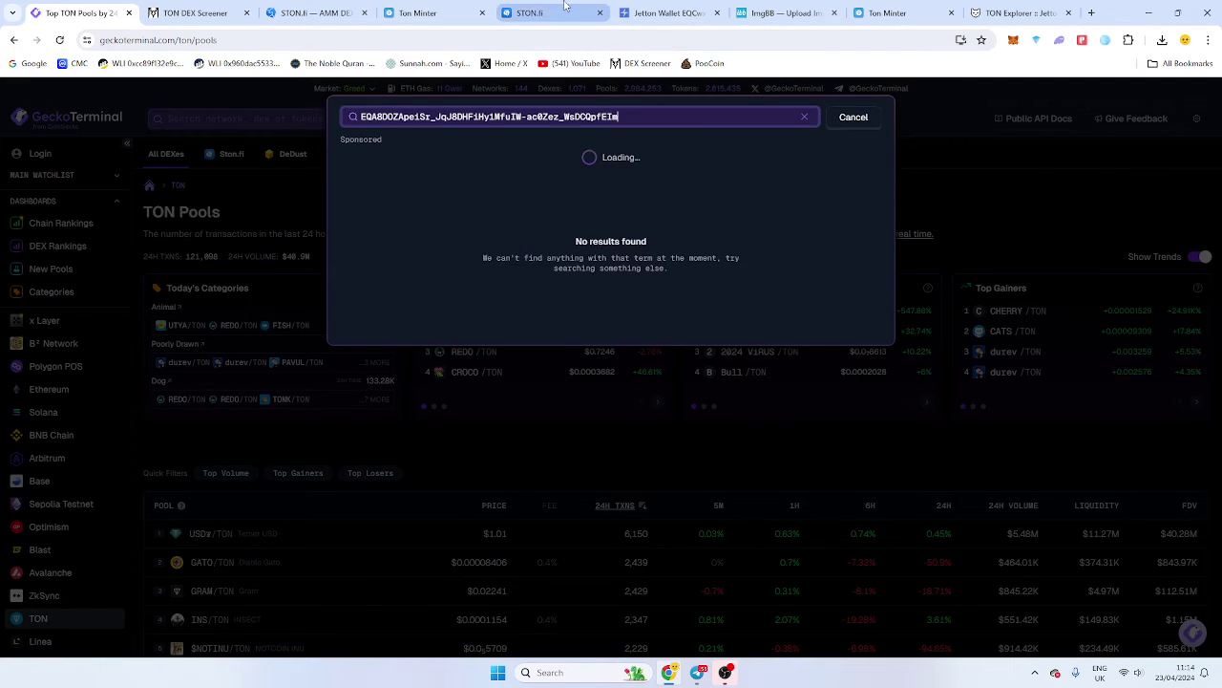
left_click(534, 13)
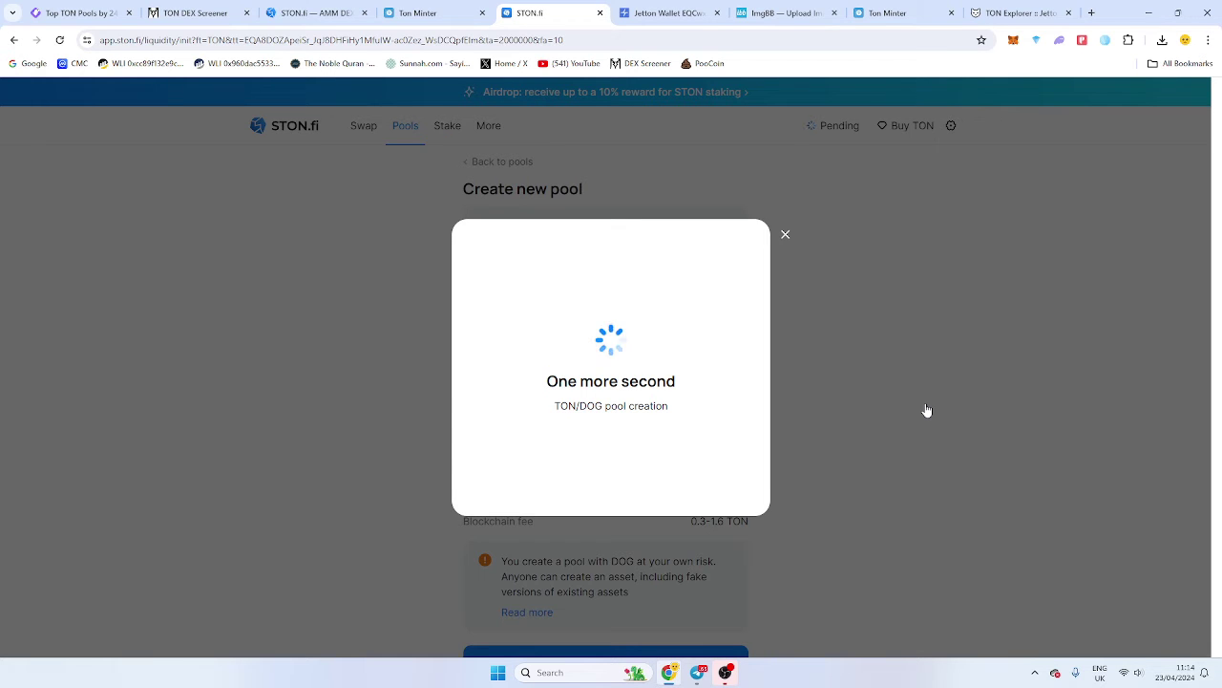
Check the pending pool creation and wallet balances: 27.7942 TON, 1,000,000 CATE, 1,999,999.7998 DOG.
left_click(903, 12)
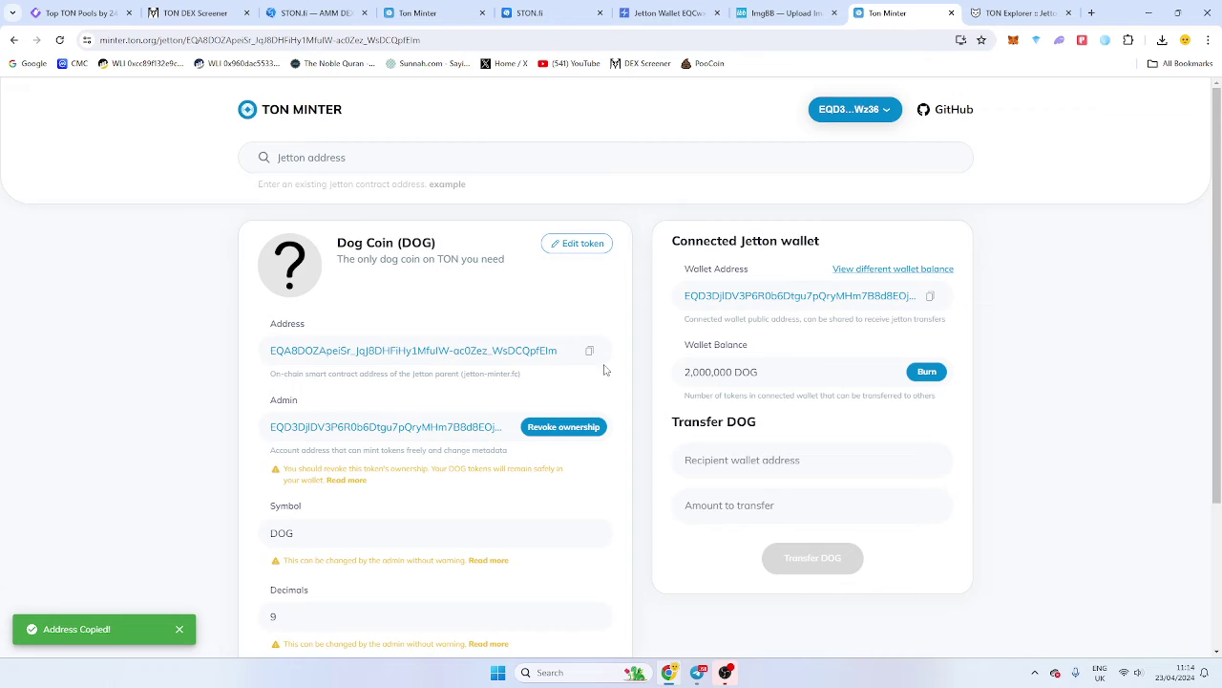
scroll(586, 418, "down", 1)
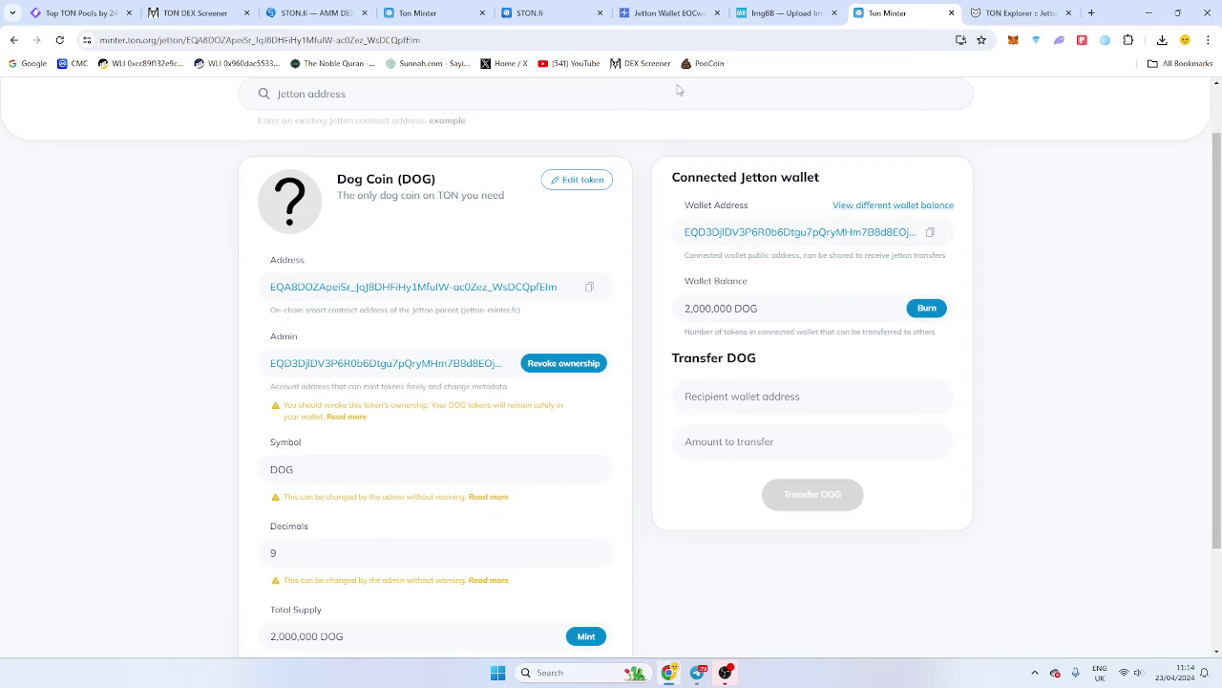
left_click(549, 13)
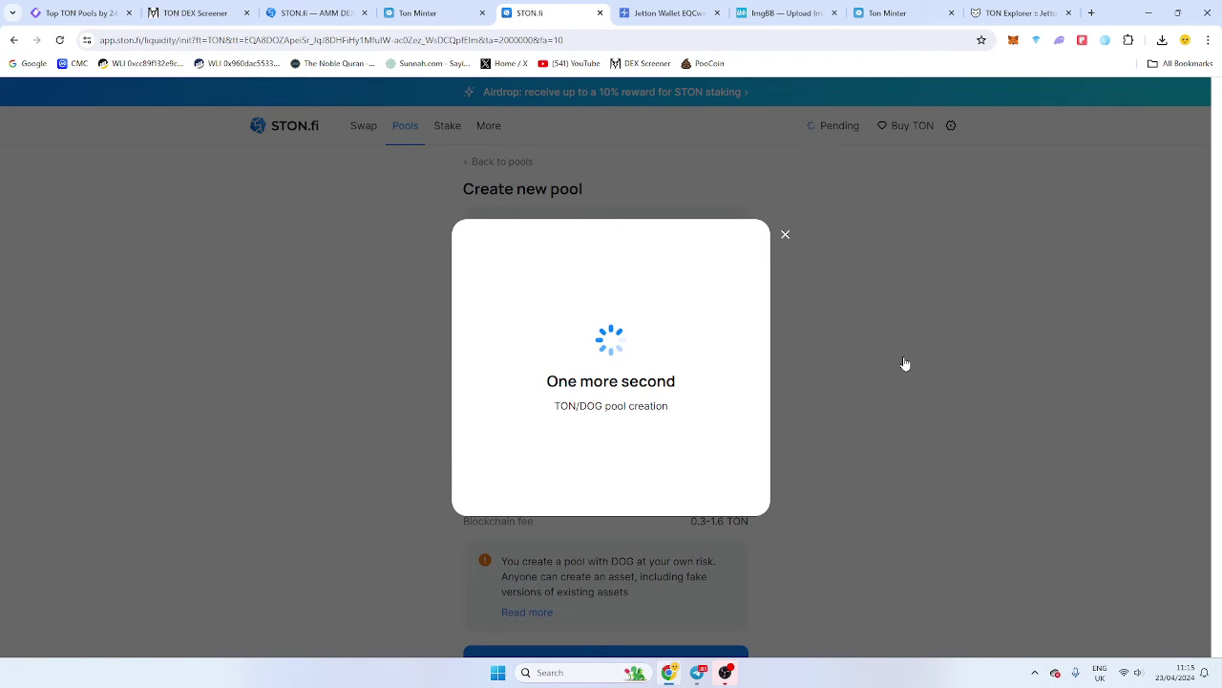
left_click(311, 8)
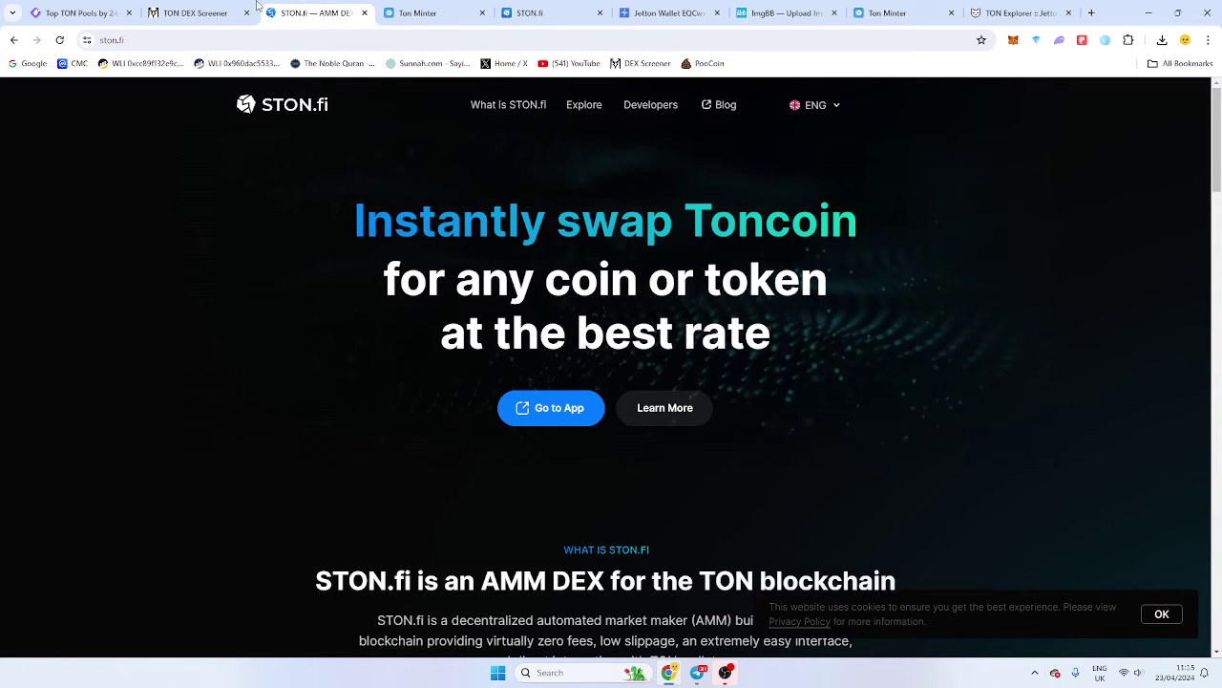
left_click(81, 13)
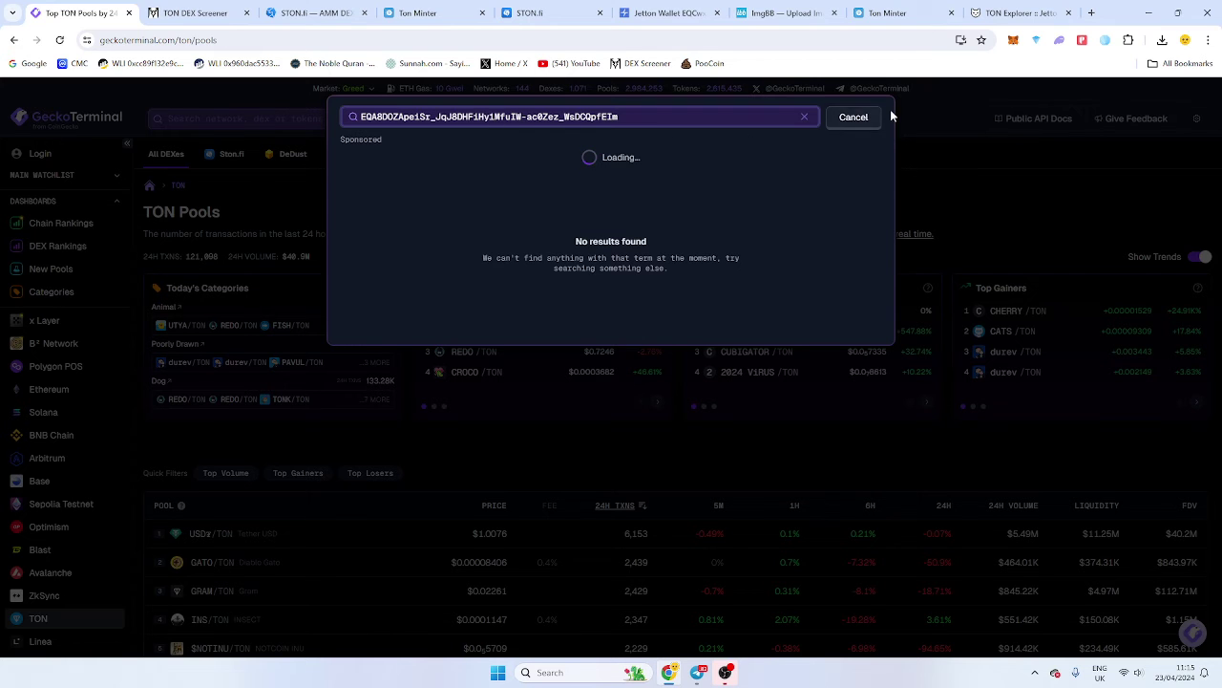
left_click(549, 7)
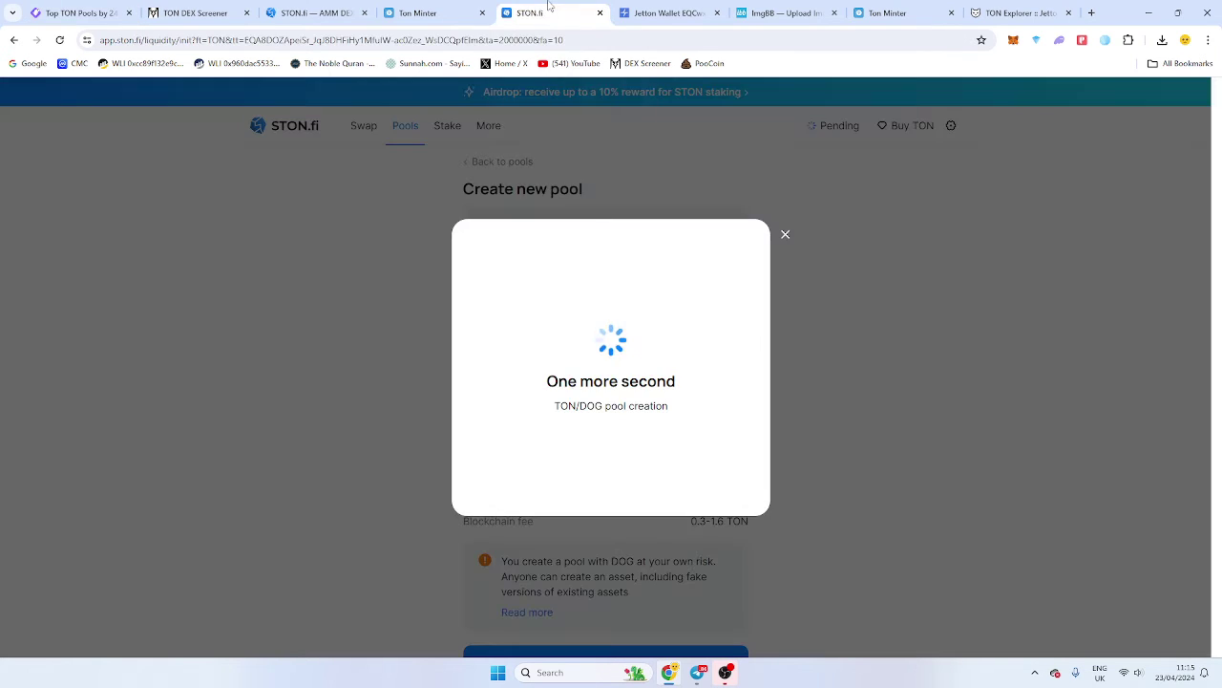
left_click(1105, 41)
scroll(1061, 295, "down", 3)
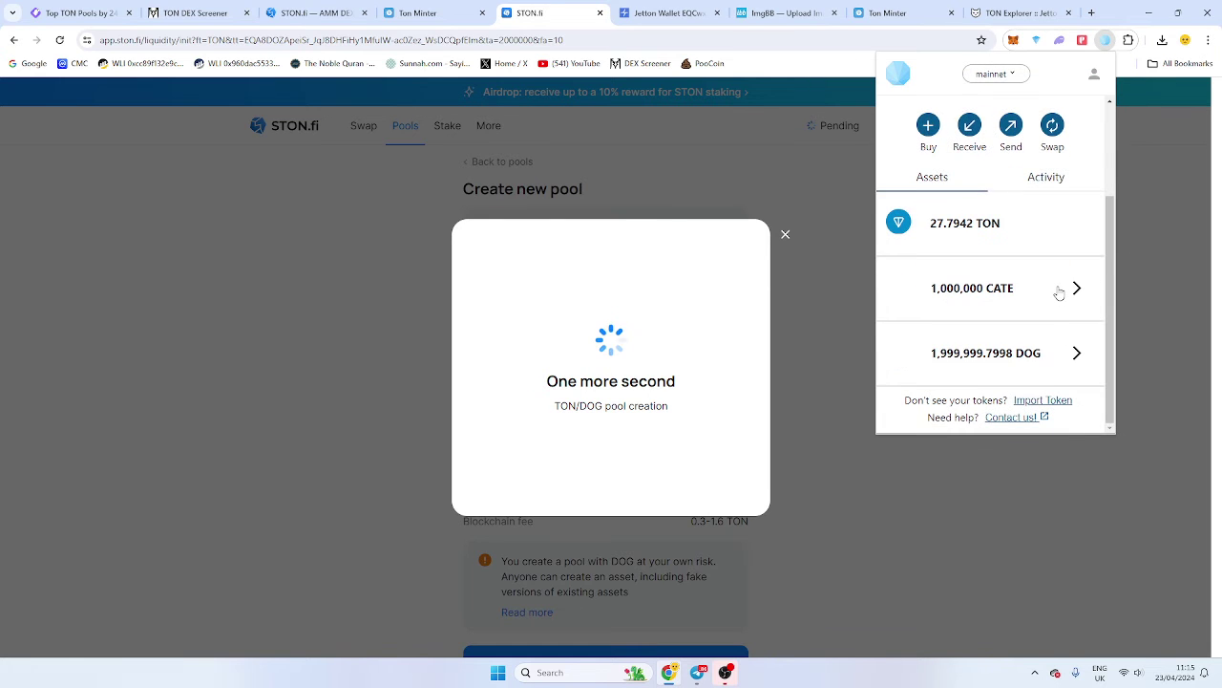
scroll(1056, 290, "up", 3)
scroll(1056, 297, "down", 3)
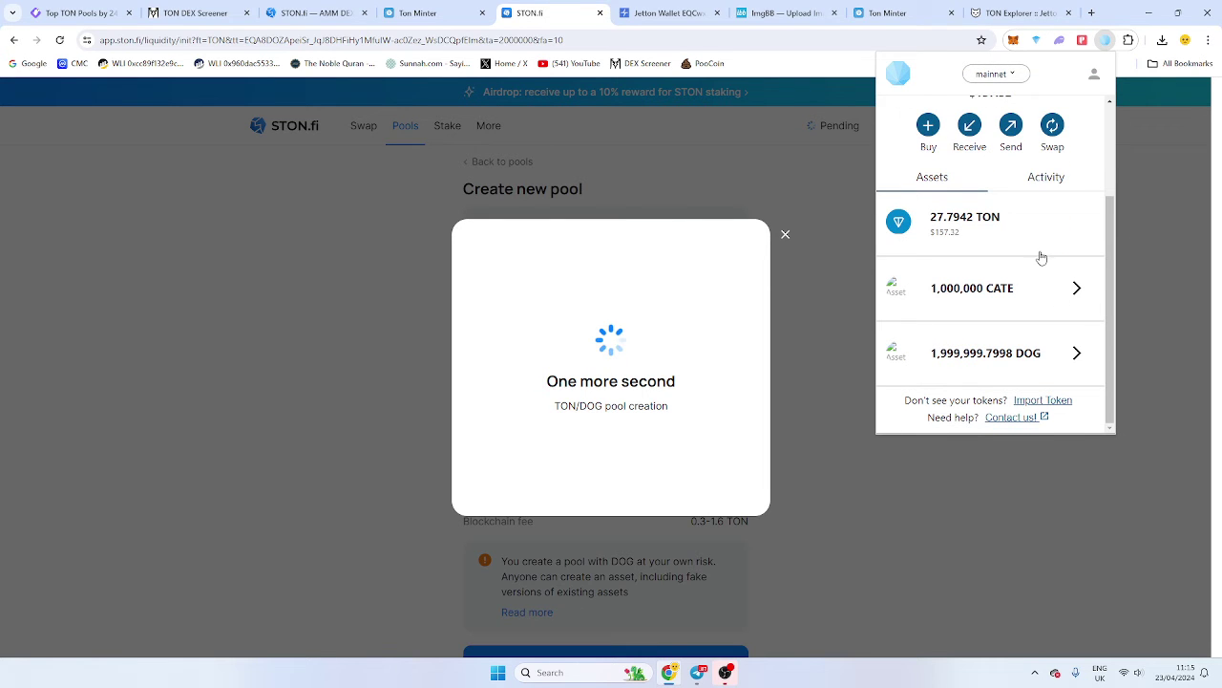
left_click_drag(935, 218, 1000, 222)
left_click(1009, 226)
left_click(1071, 355)
scroll(1045, 325, "down", 3)
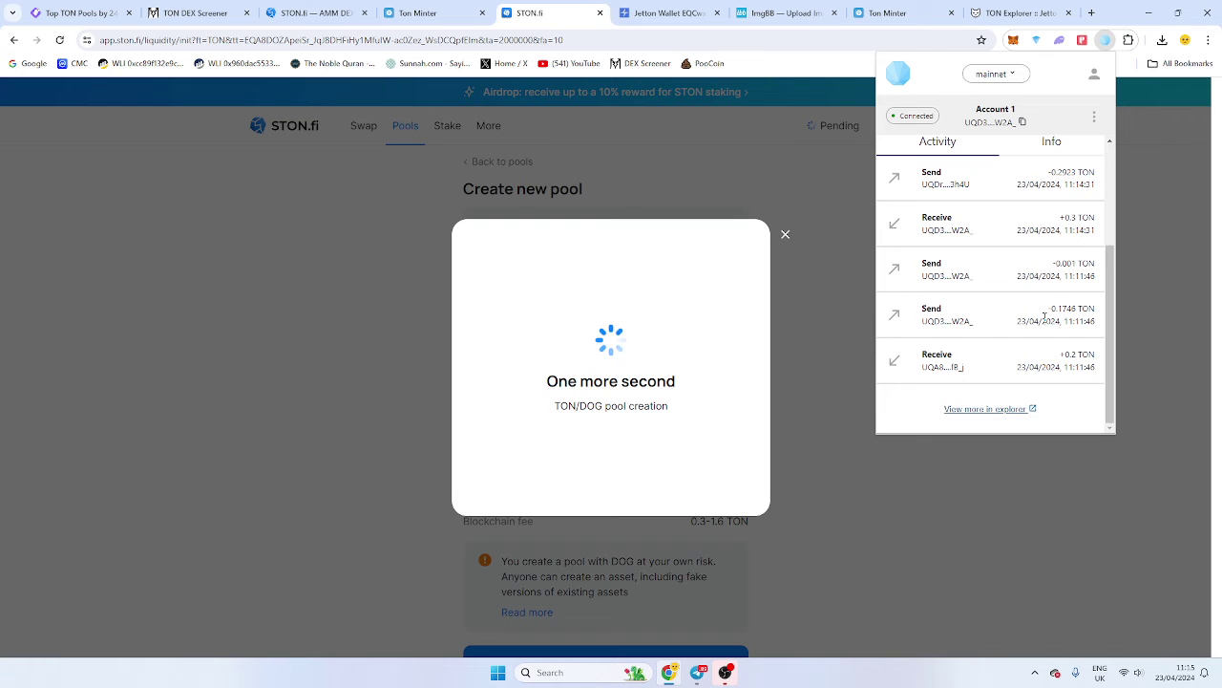
scroll(1045, 315, "up", 5)
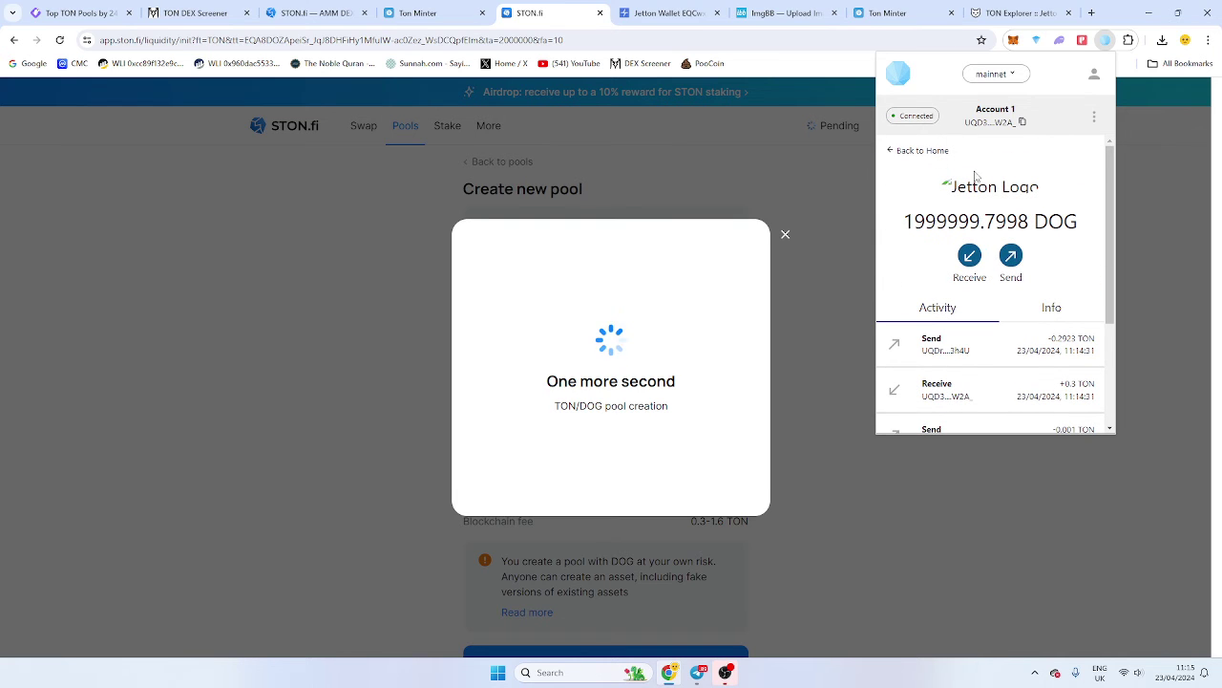
left_click(923, 153)
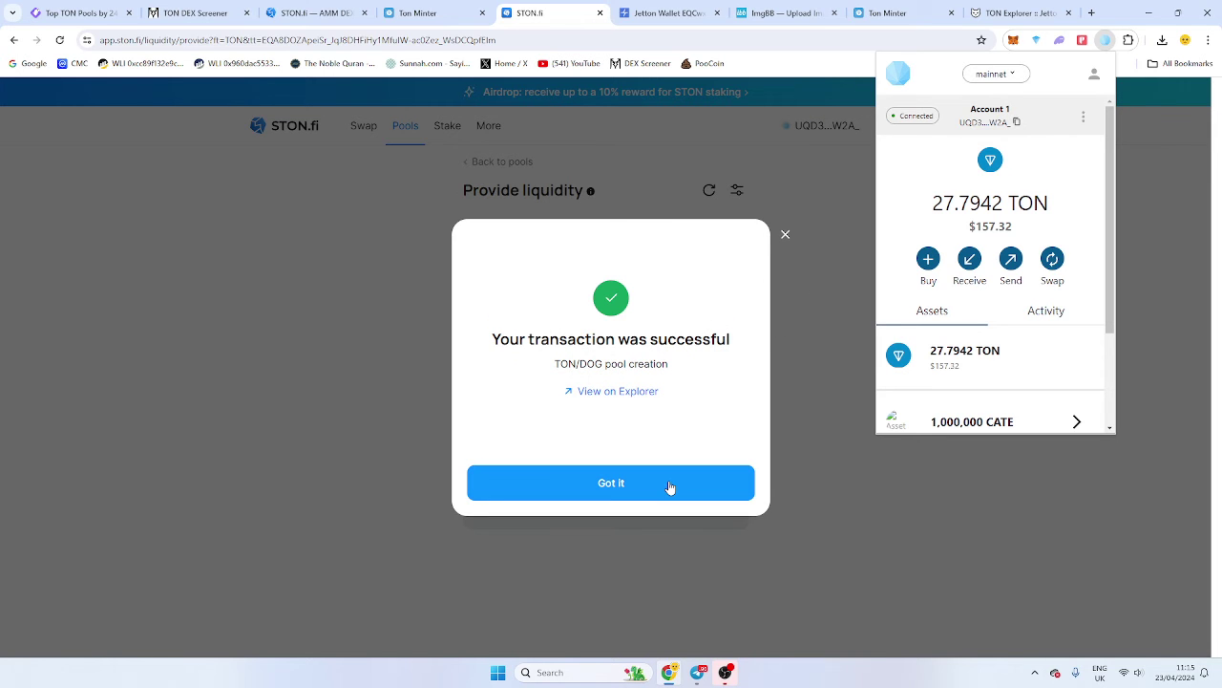
Dismiss the pool-creation success notice and confirm 27.7941 TON and 1,999,999.7998 DOG remain.
scroll(1050, 309, "down", 3)
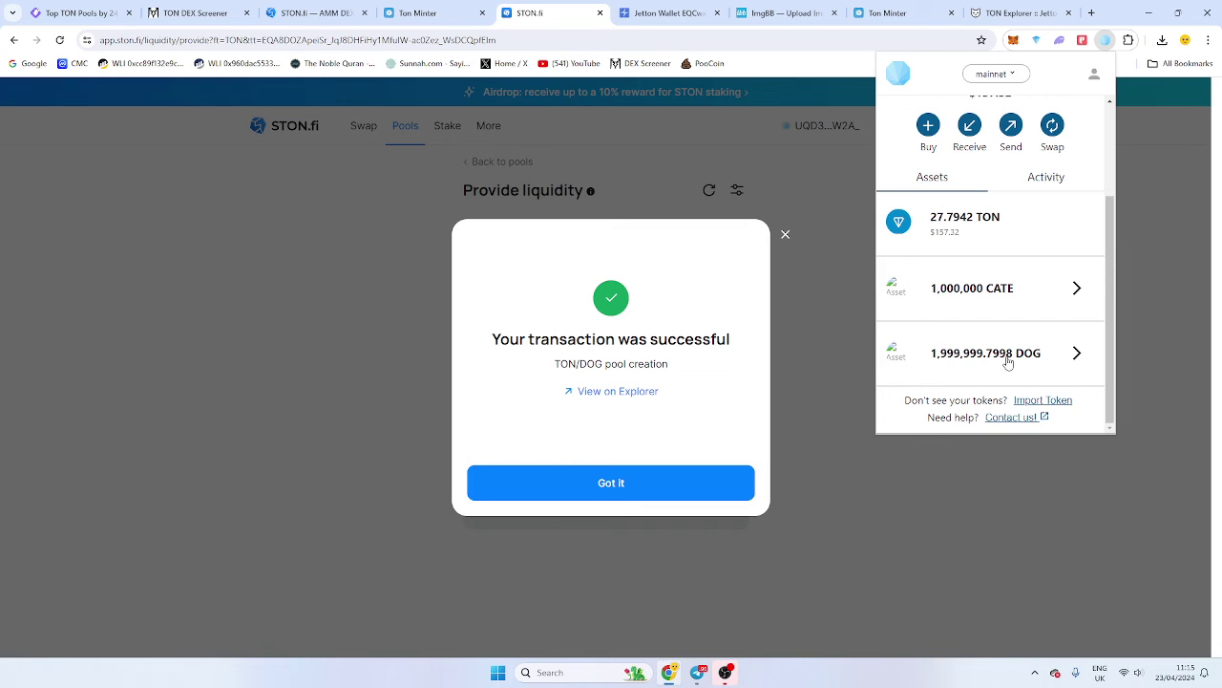
left_click(668, 468)
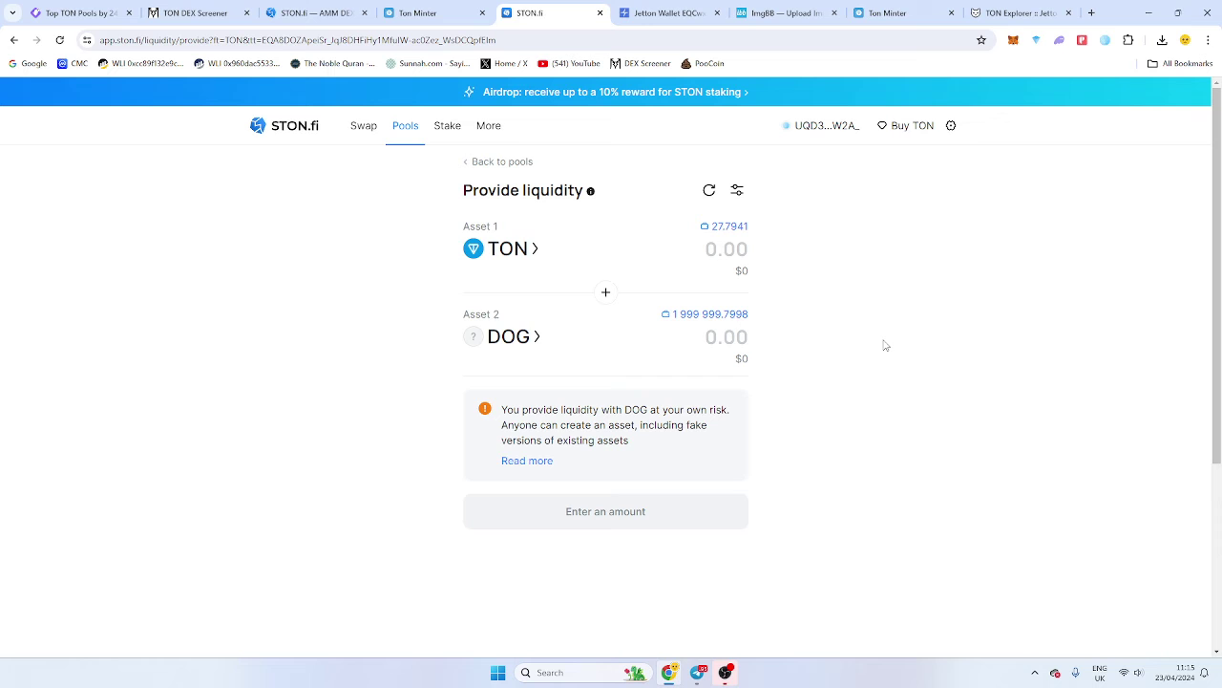
left_click(1105, 40)
scroll(1063, 305, "down", 3)
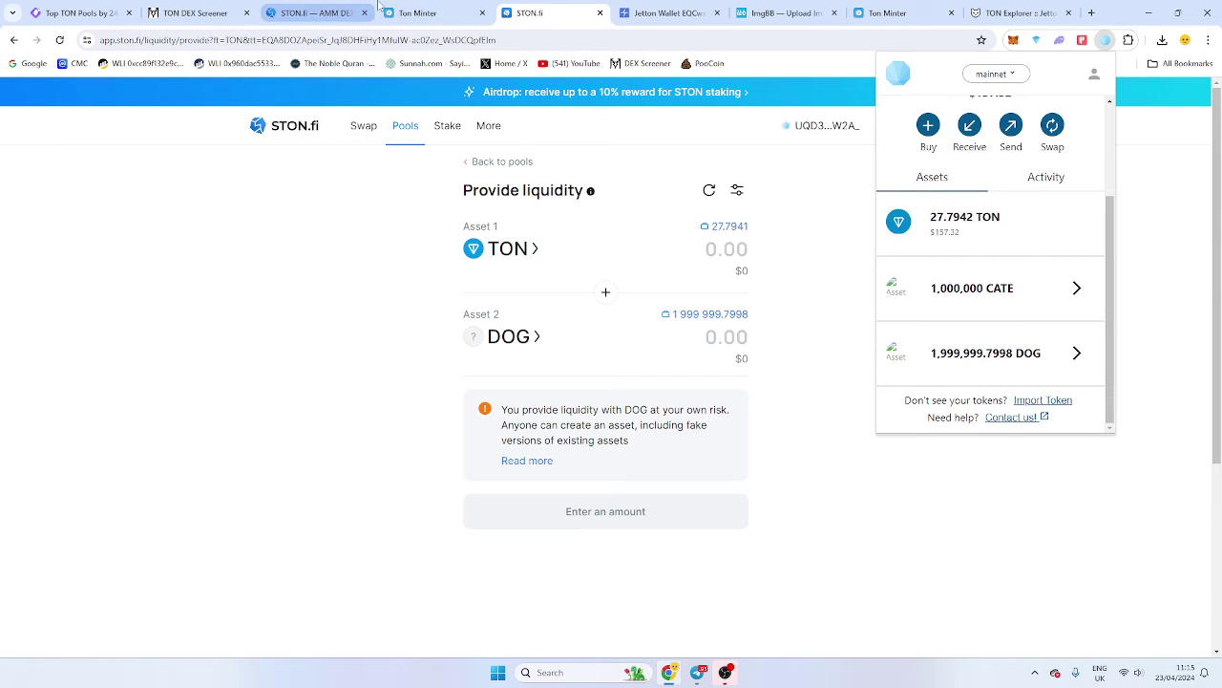
left_click(361, 125)
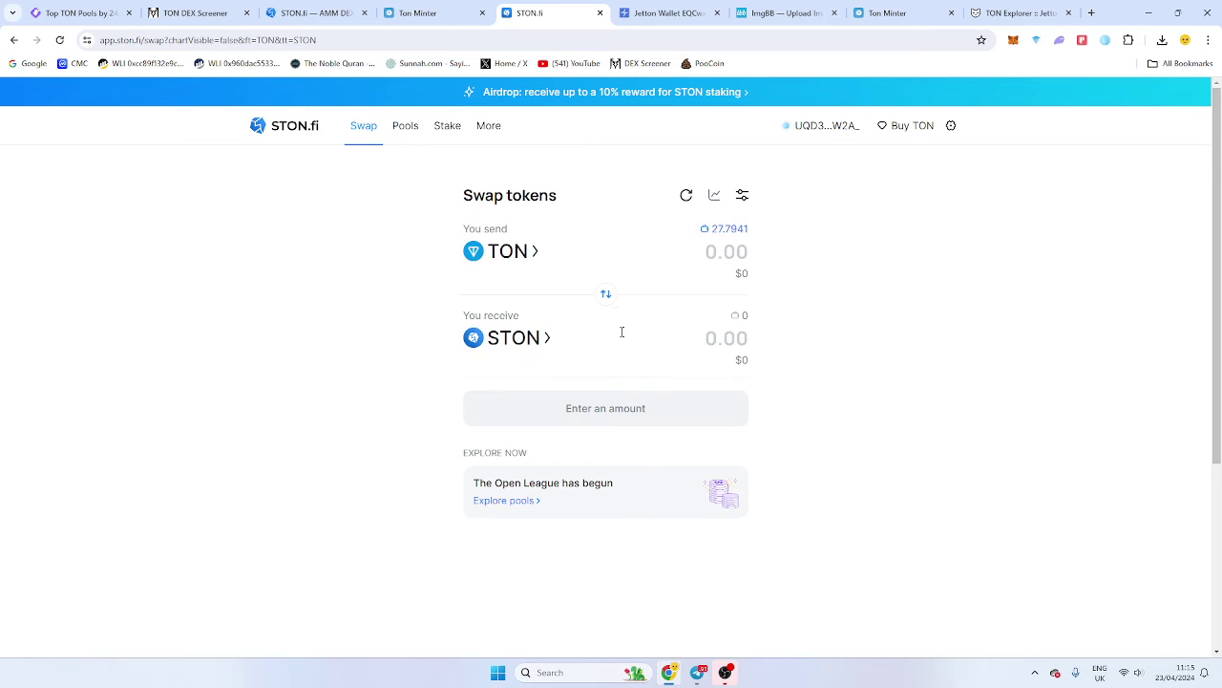
left_click(515, 338)
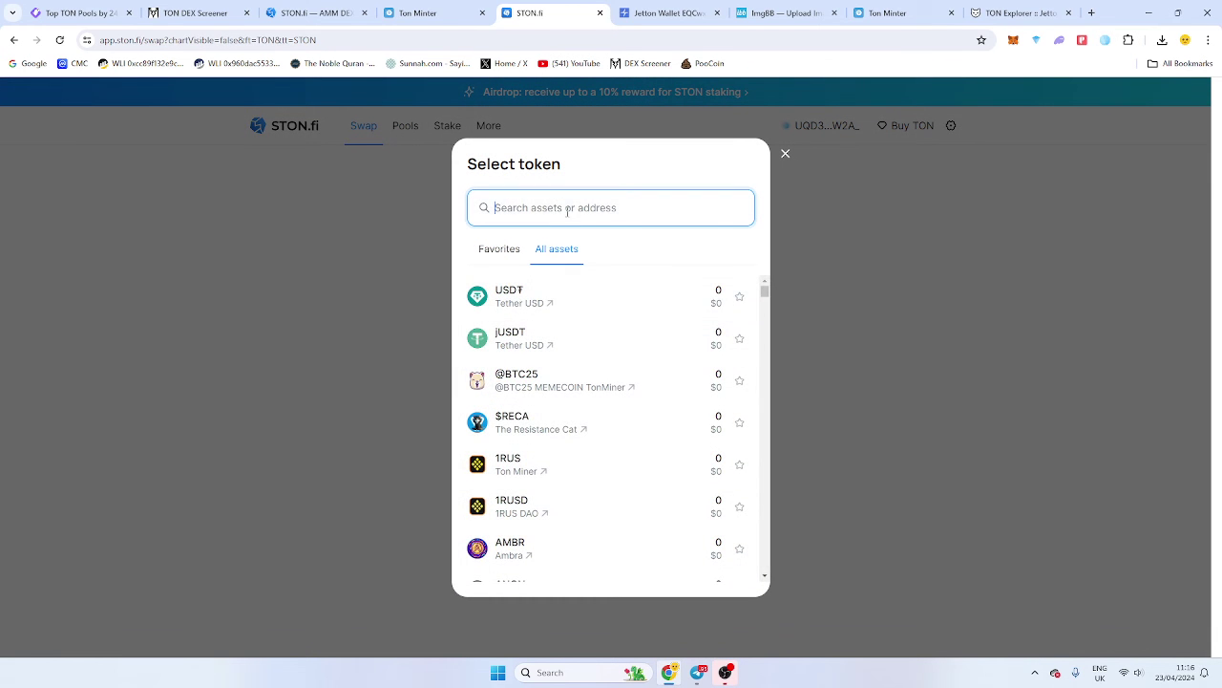
key("ctrl+v")
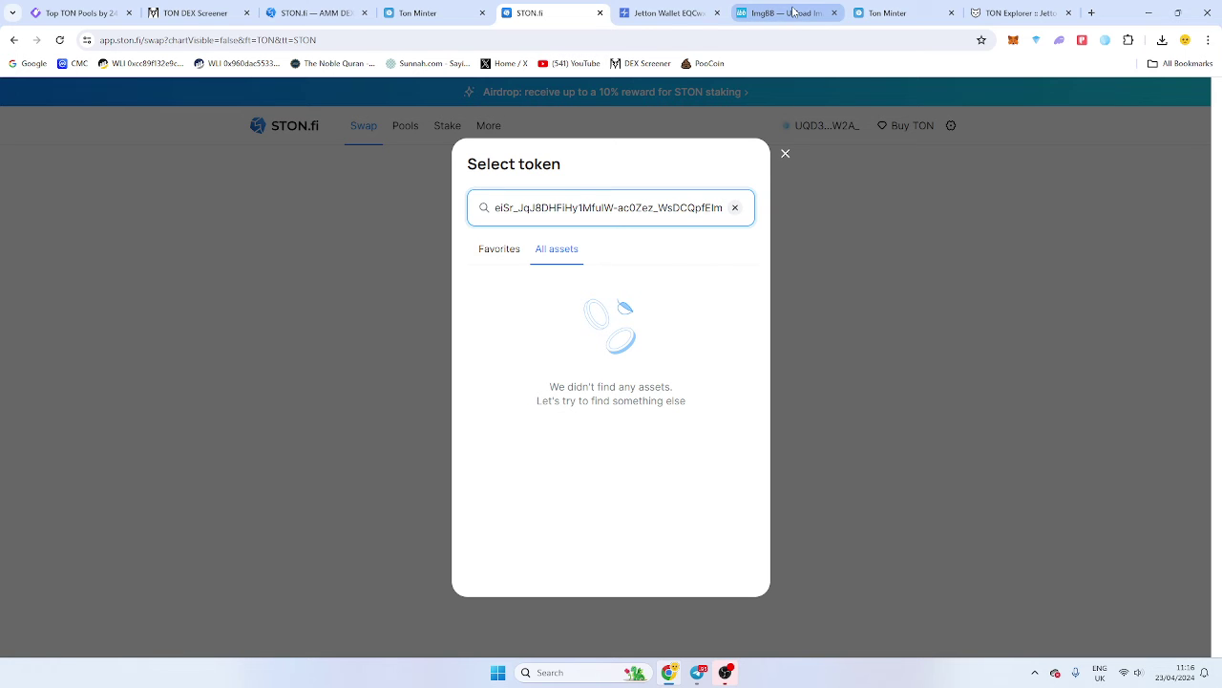
left_click(941, 384)
left_click(525, 340)
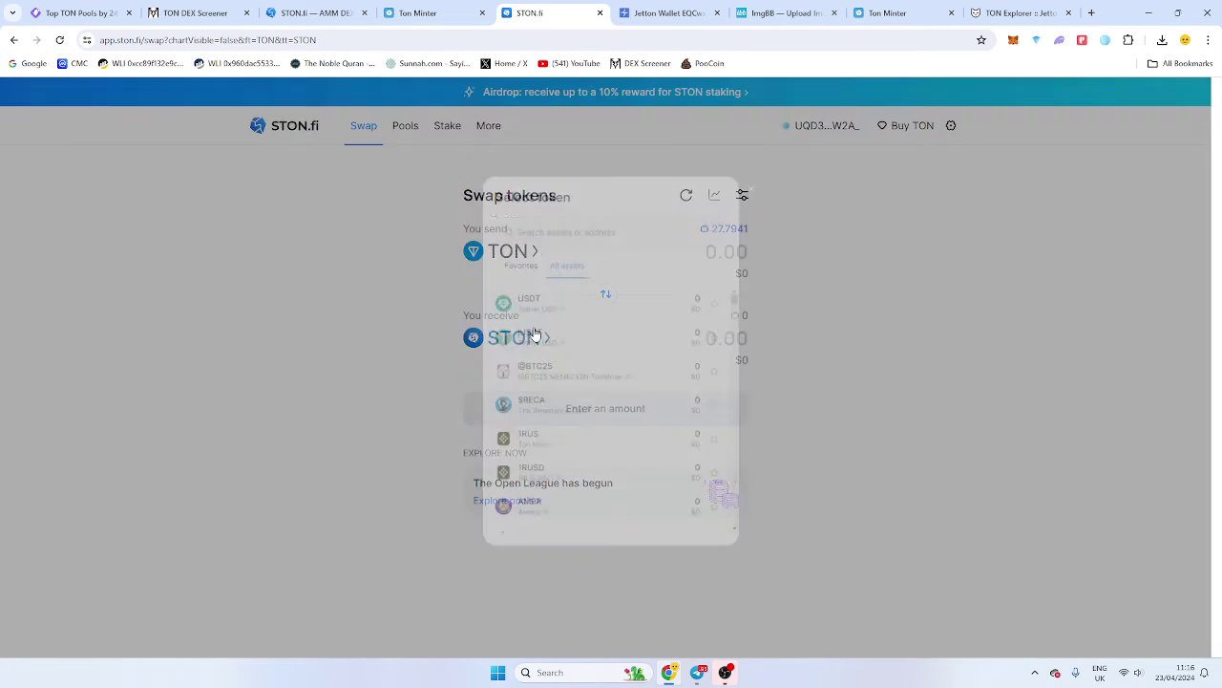
key("ctrl+v")
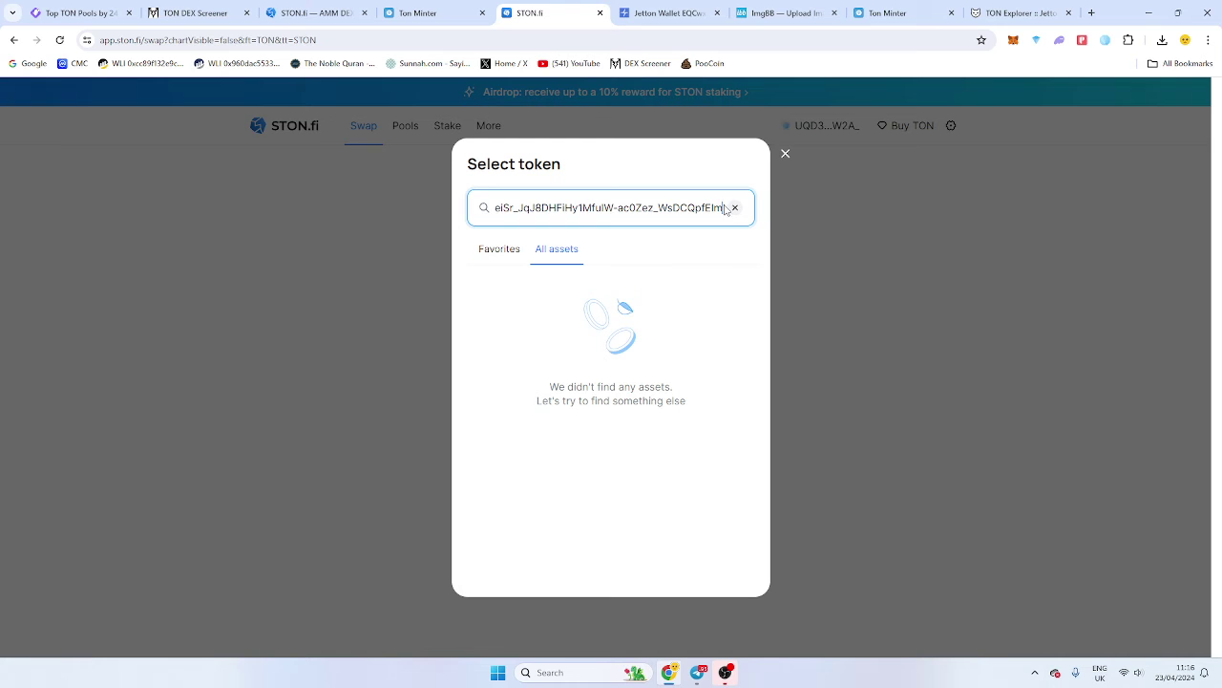
left_click(736, 209)
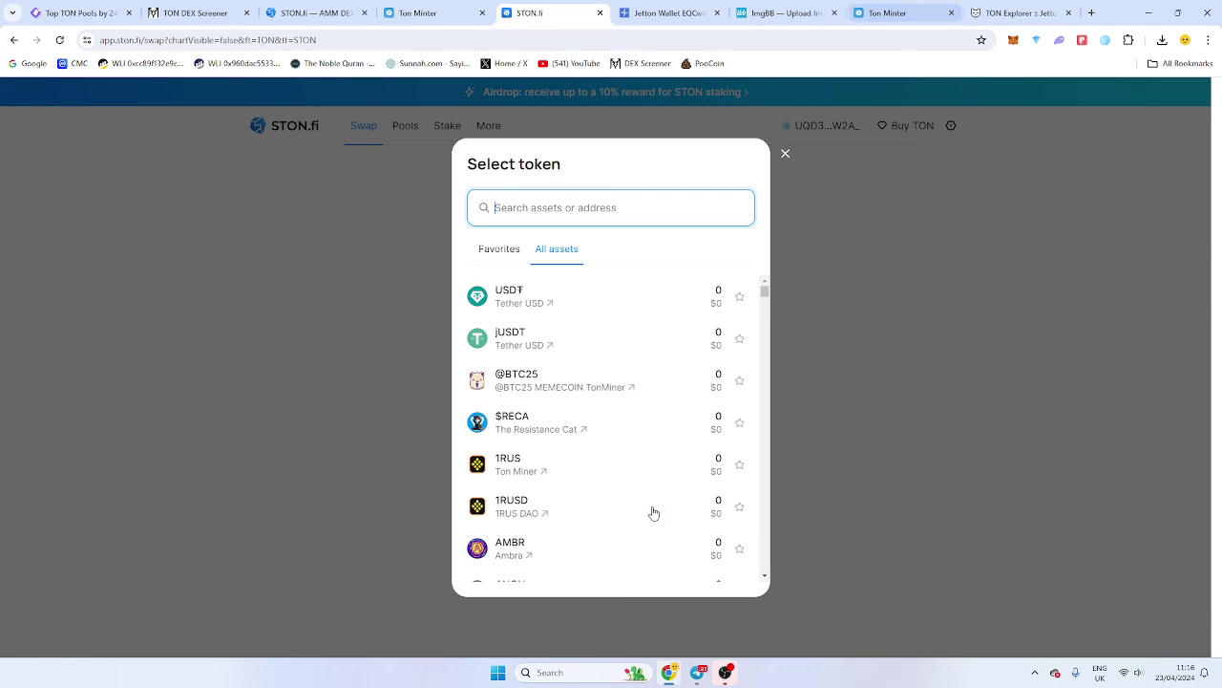
type("dog")
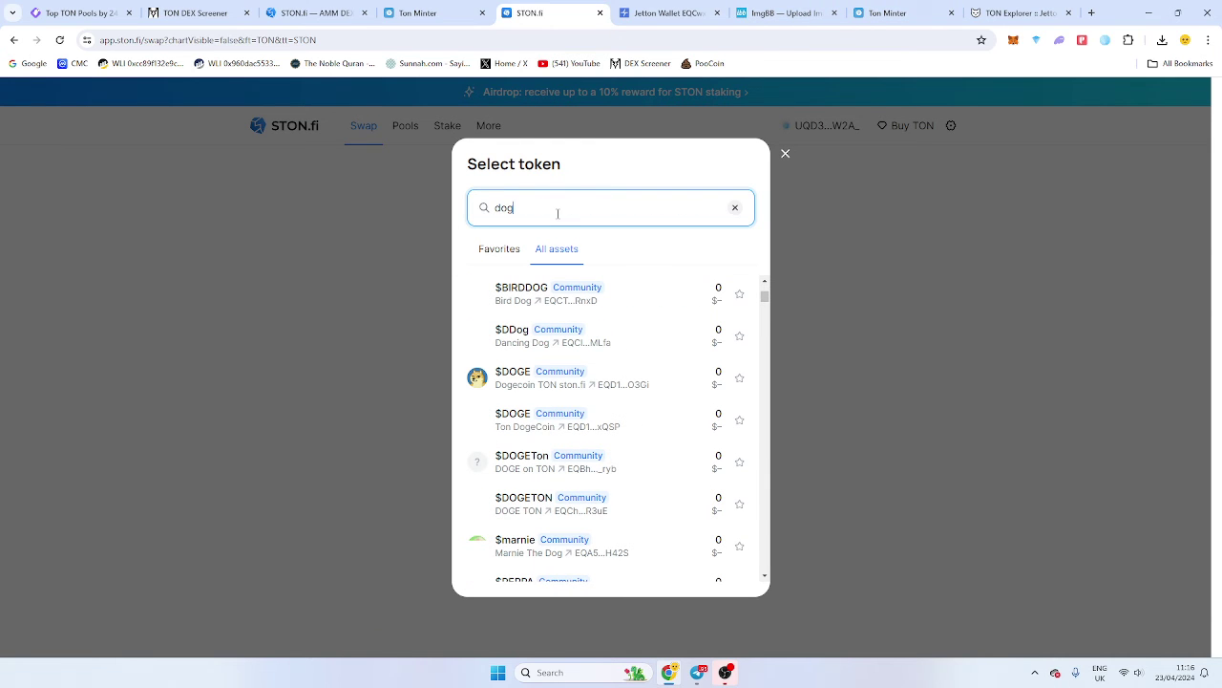
scroll(601, 474, "down", 6)
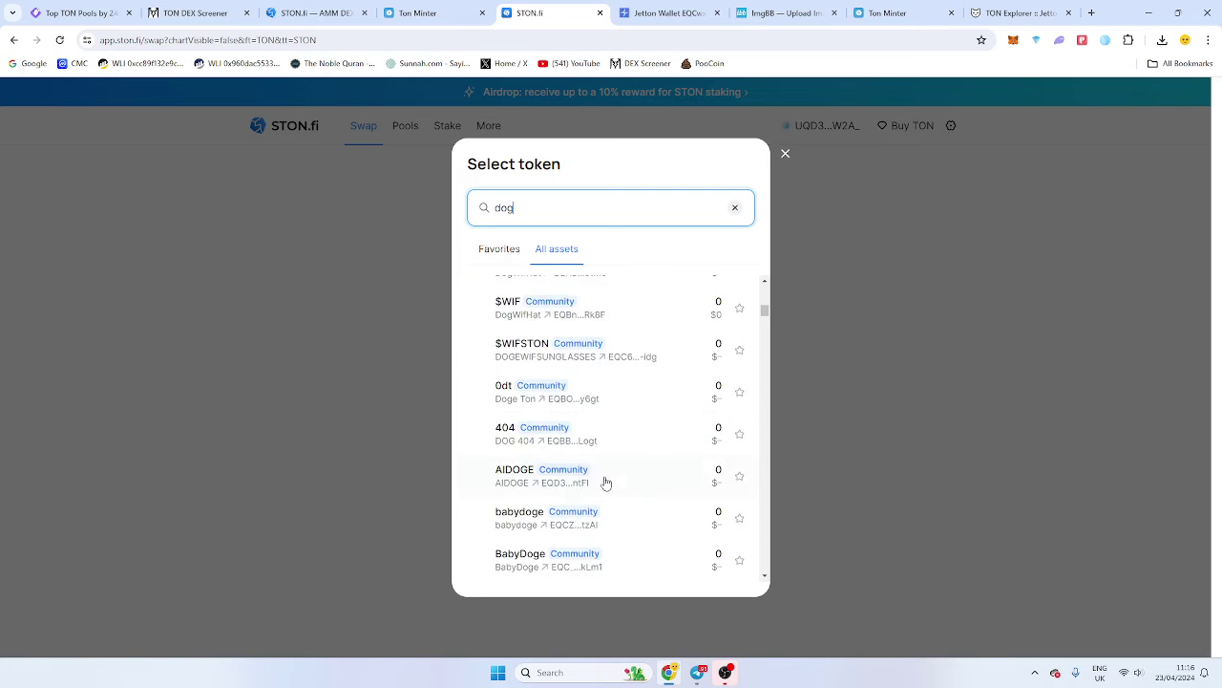
left_click(953, 353)
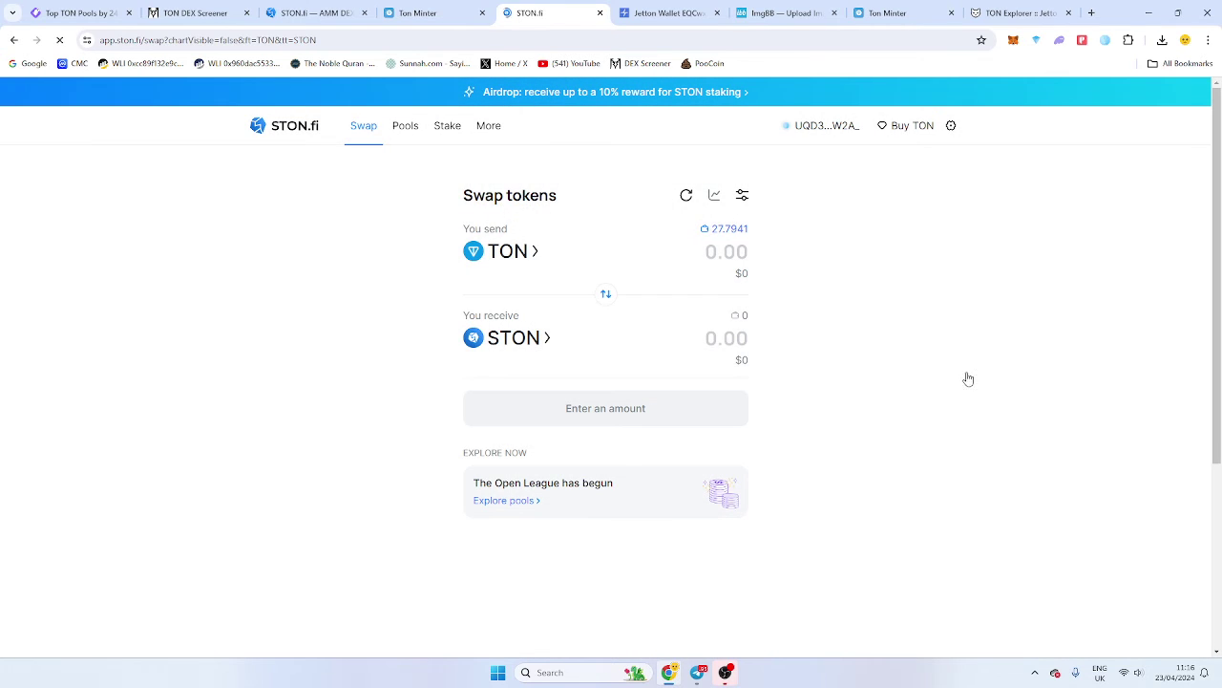
Switch the active OpenMask account to Account 2.
left_click(1105, 40)
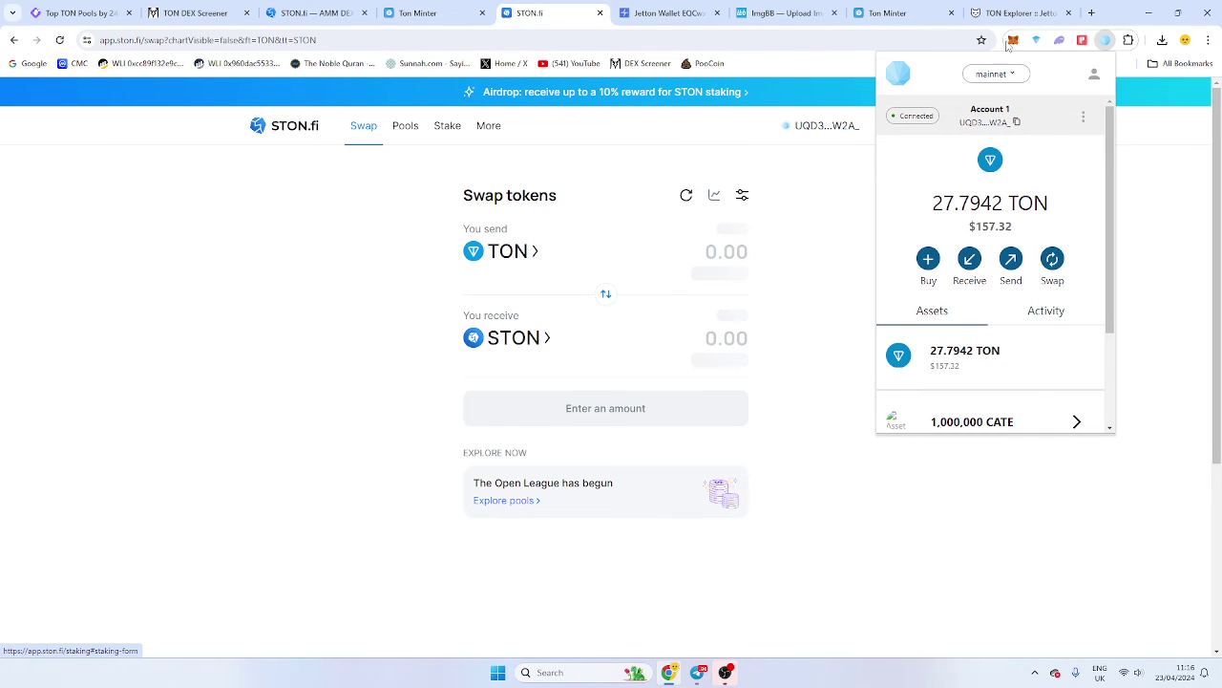
left_click(1094, 73)
left_click(973, 146)
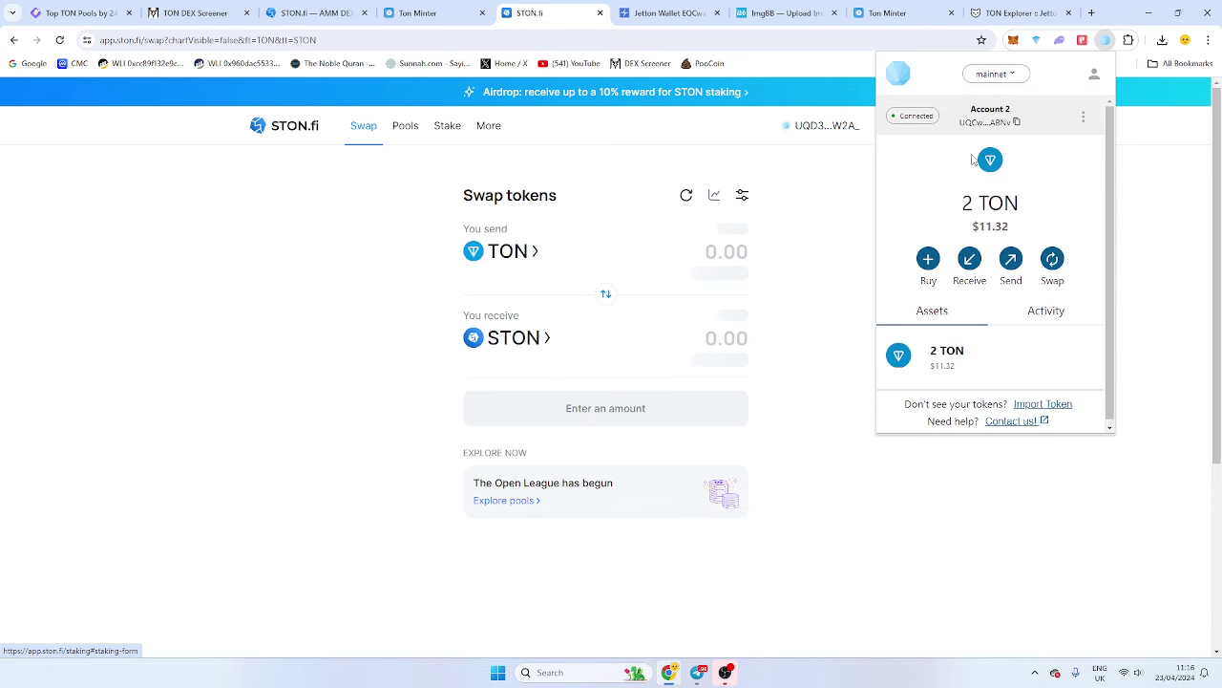
left_click(805, 168)
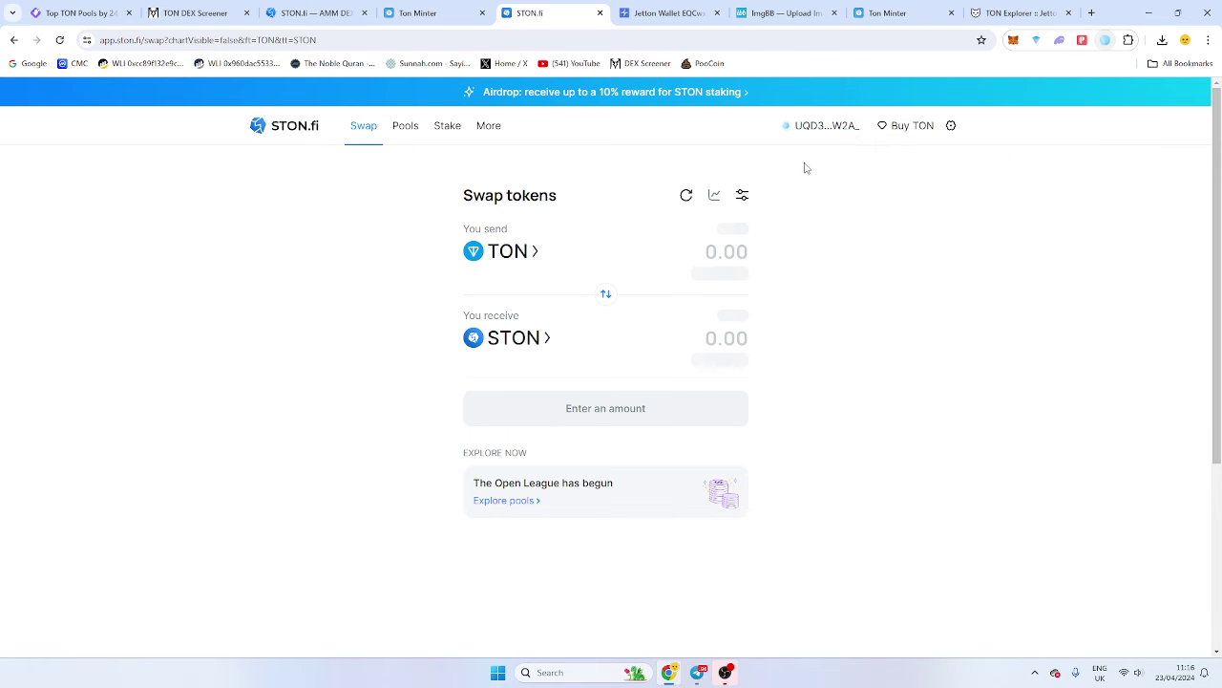
Disconnect STON.fi's current wallet and reconnect it via OpenMask with Account 2.
left_click(840, 125)
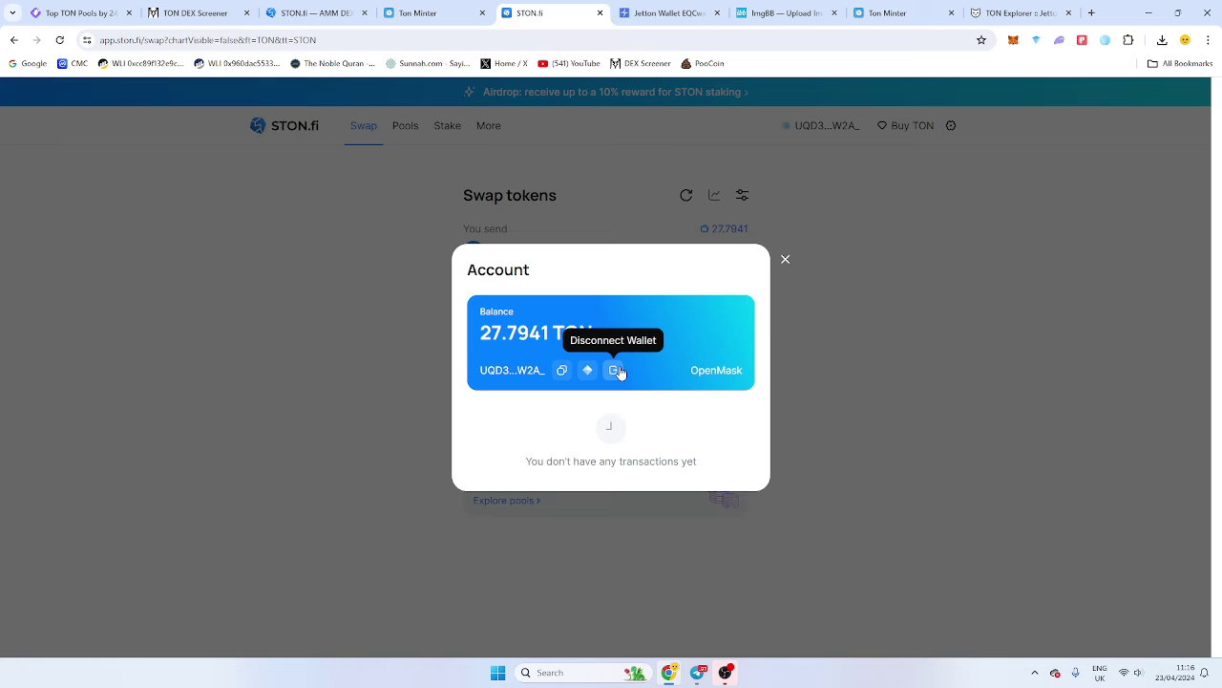
left_click(616, 371)
left_click(826, 134)
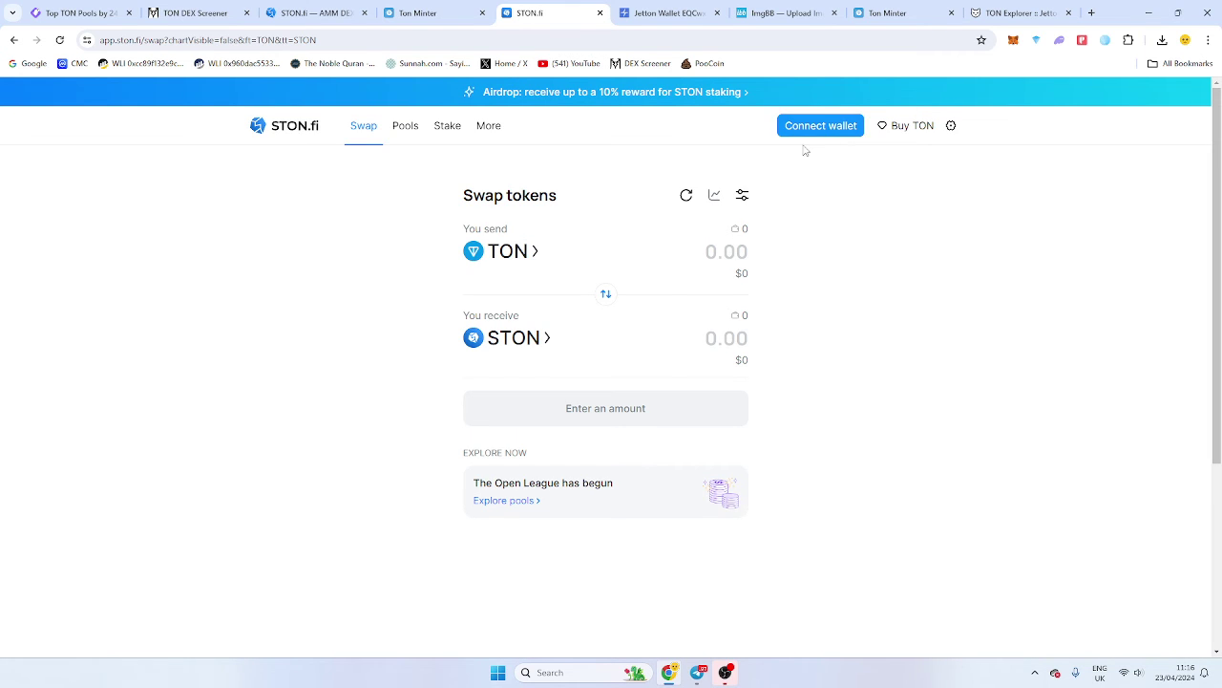
left_click(577, 462)
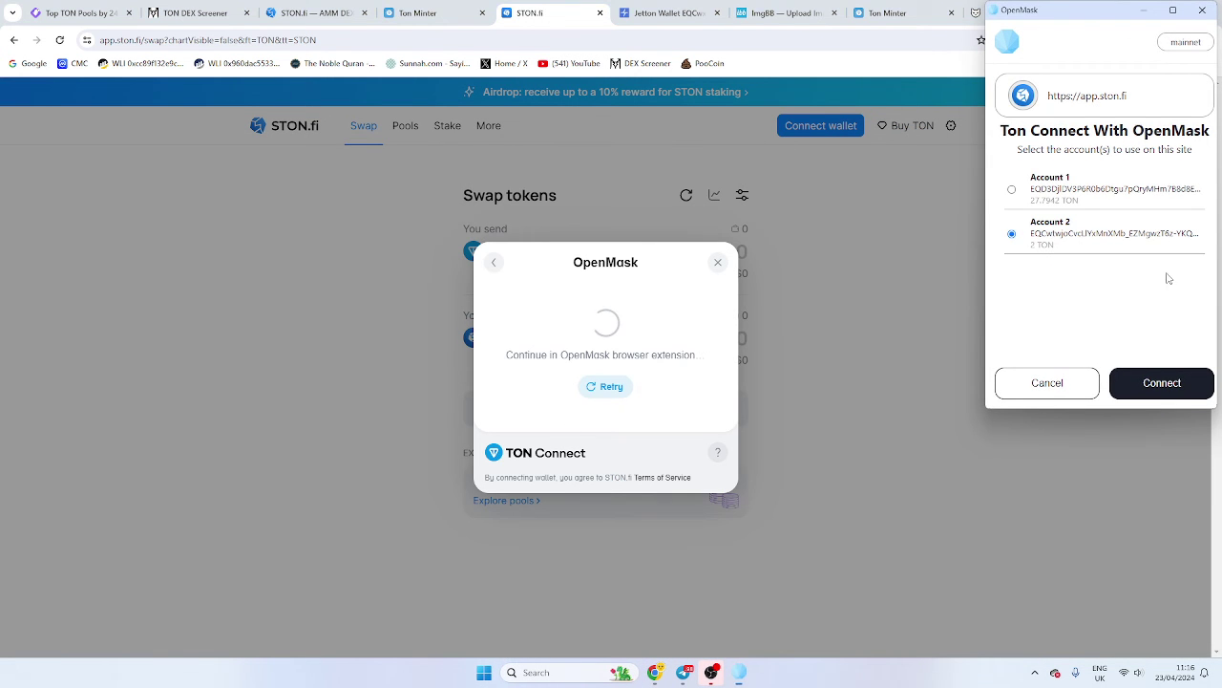
left_click(1179, 380)
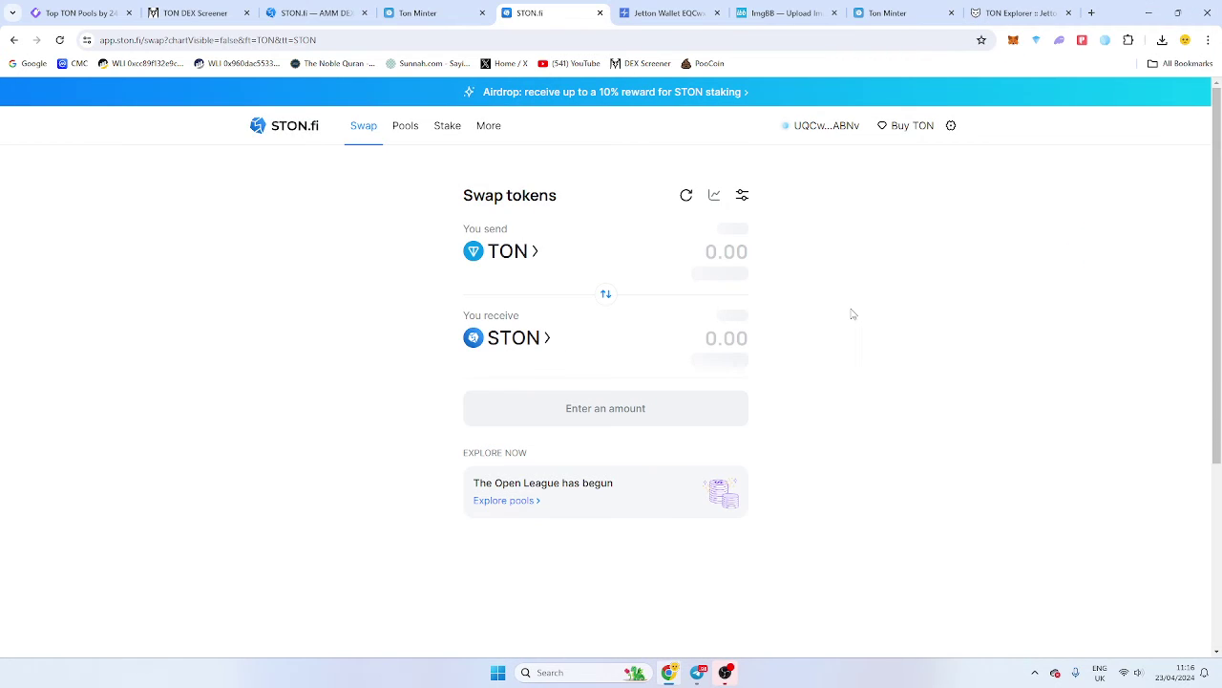
Copy the Dog Coin jetton address and set DOG as the swap's receive token.
left_click(888, 12)
left_click(589, 287)
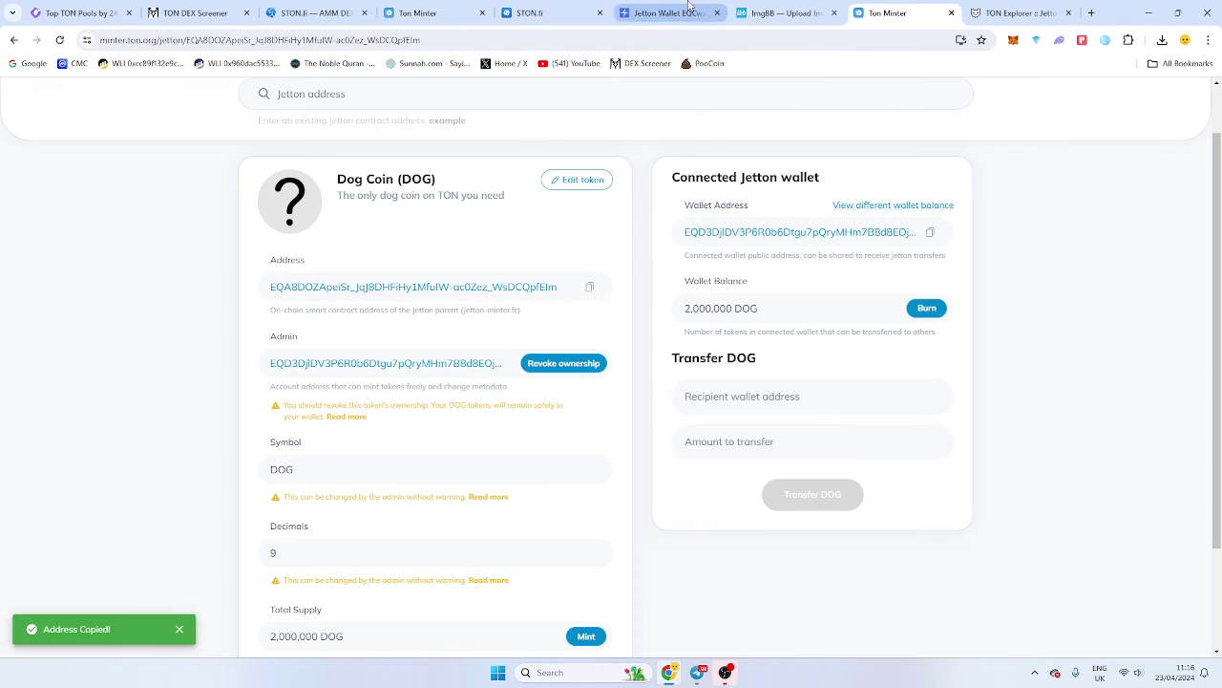
left_click(687, 7)
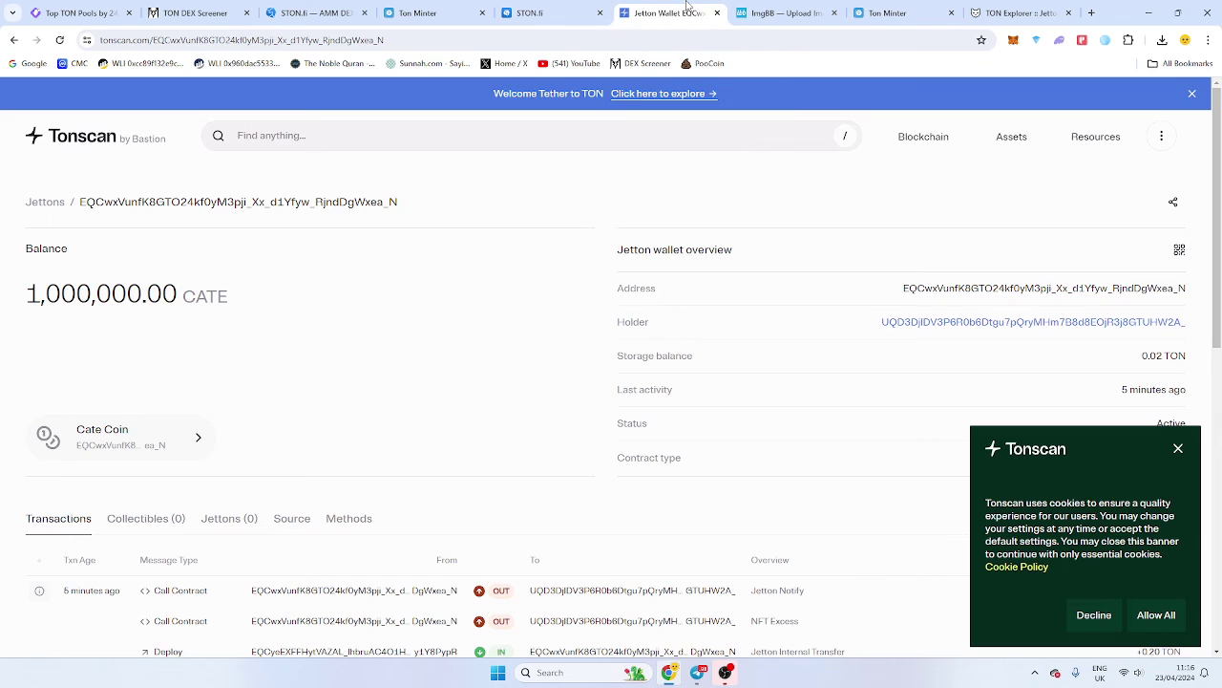
left_click(894, 10)
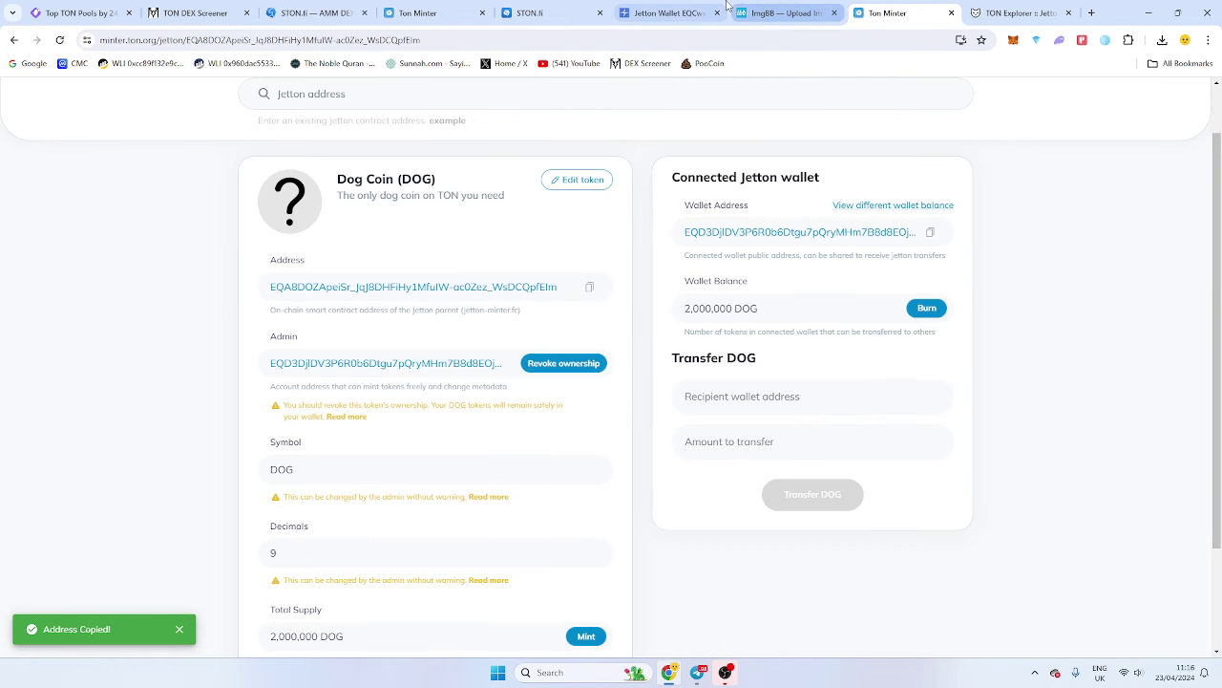
left_click(669, 8)
left_click(755, 10)
left_click(578, 12)
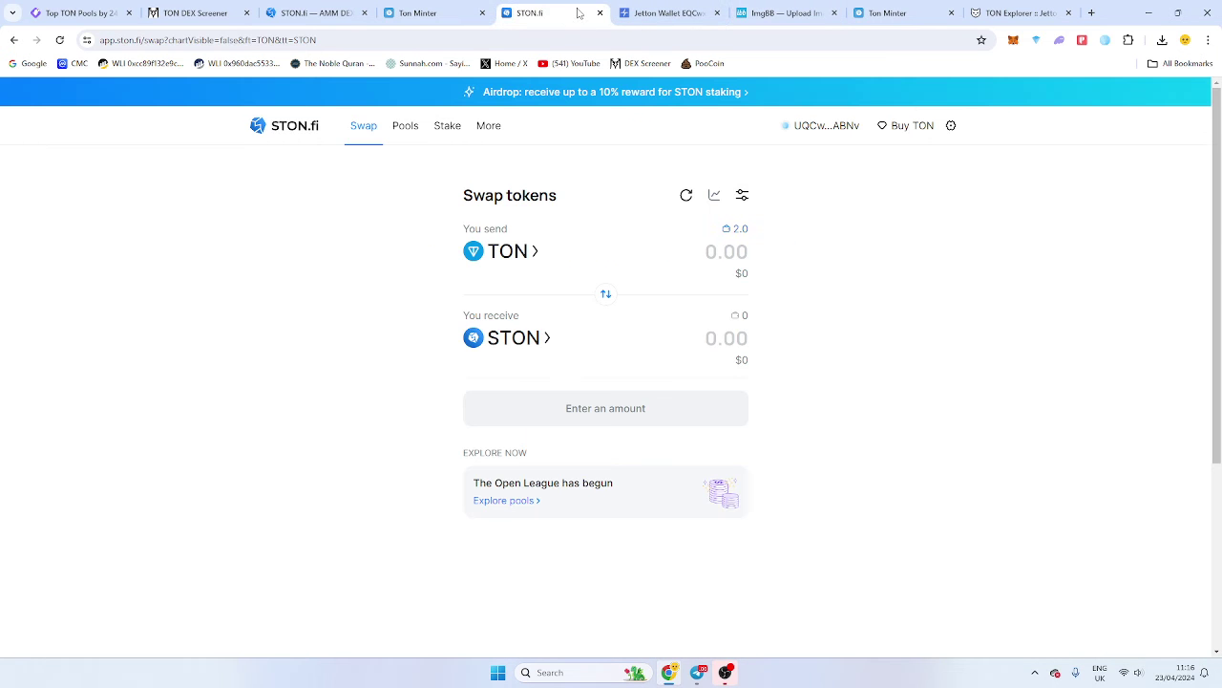
left_click(518, 338)
key("ctrl+v")
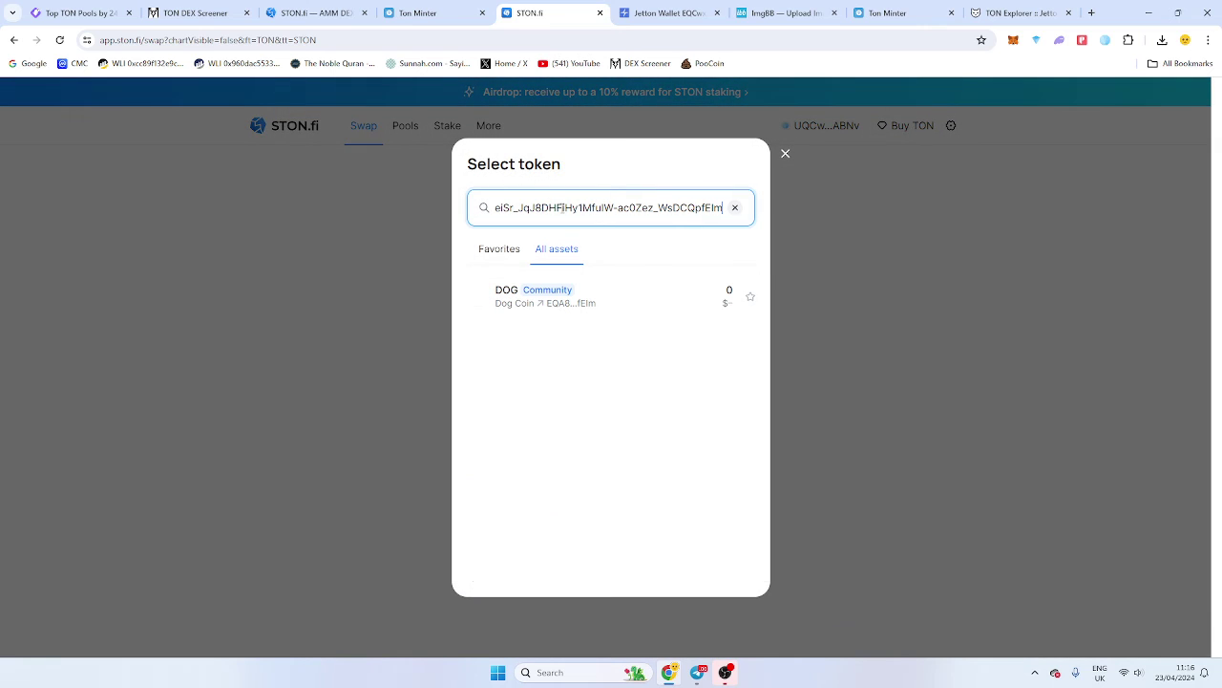
left_click(630, 306)
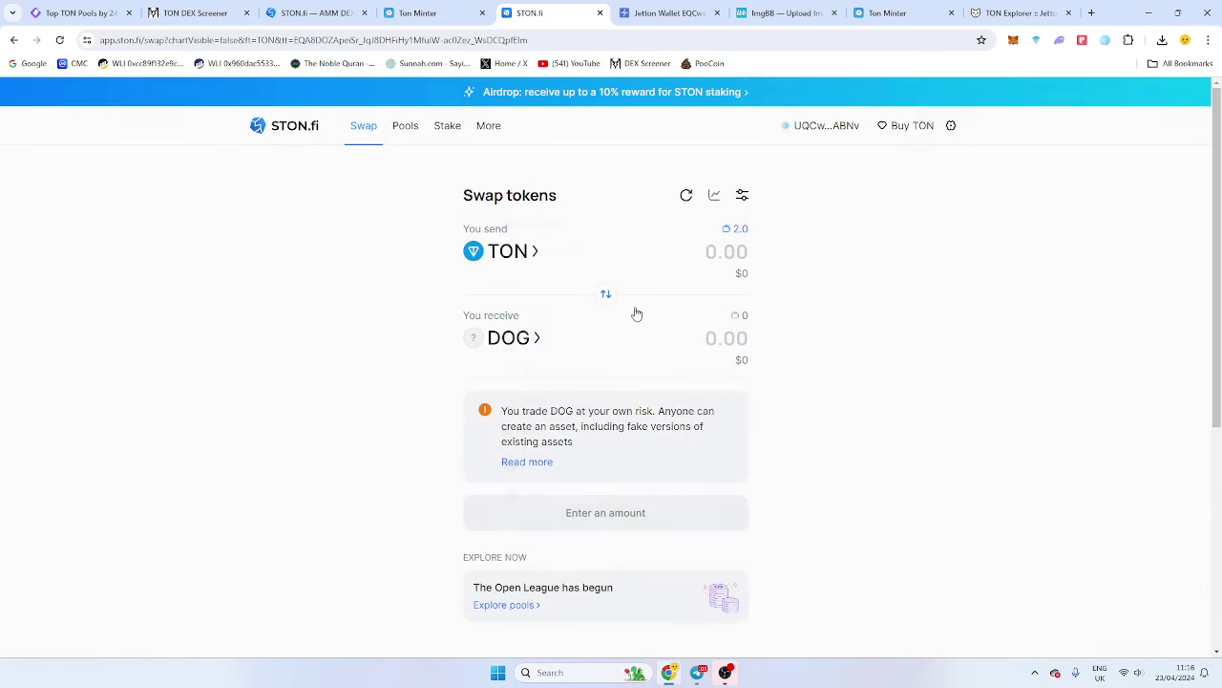
Set the send amount to 0.000000011 TON, receiving 0.00216961 DOG.
left_click(648, 256)
type("0.1")
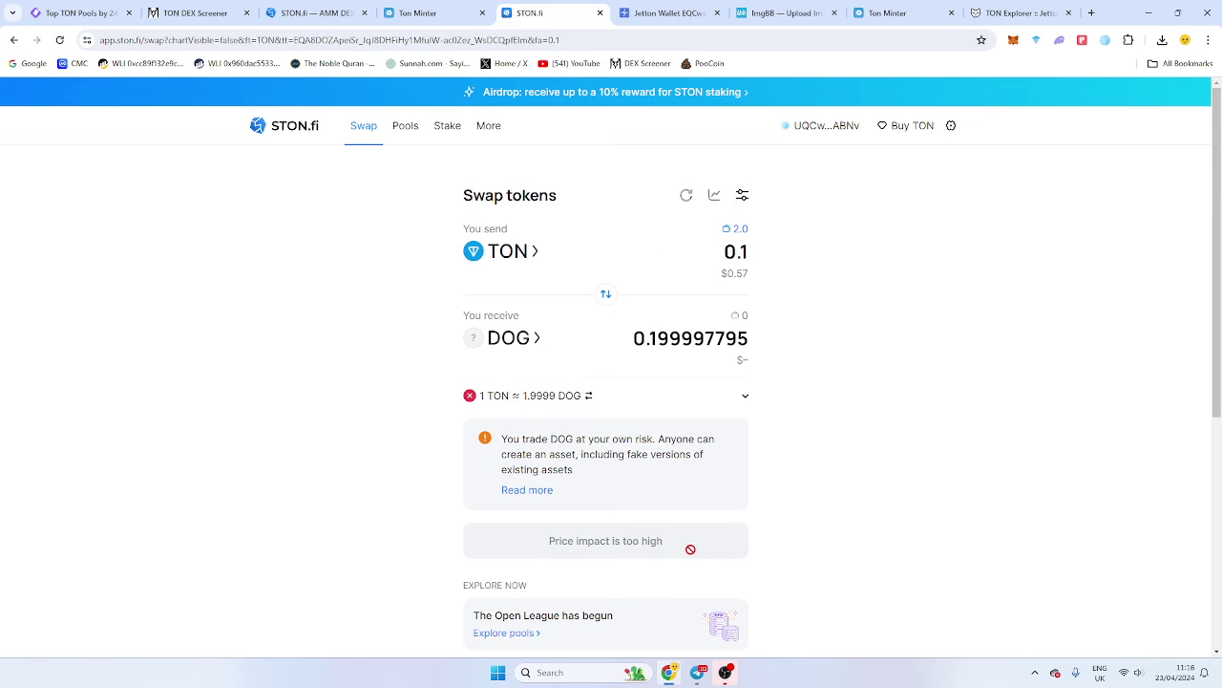
left_click_drag(740, 250, 753, 256)
type("01")
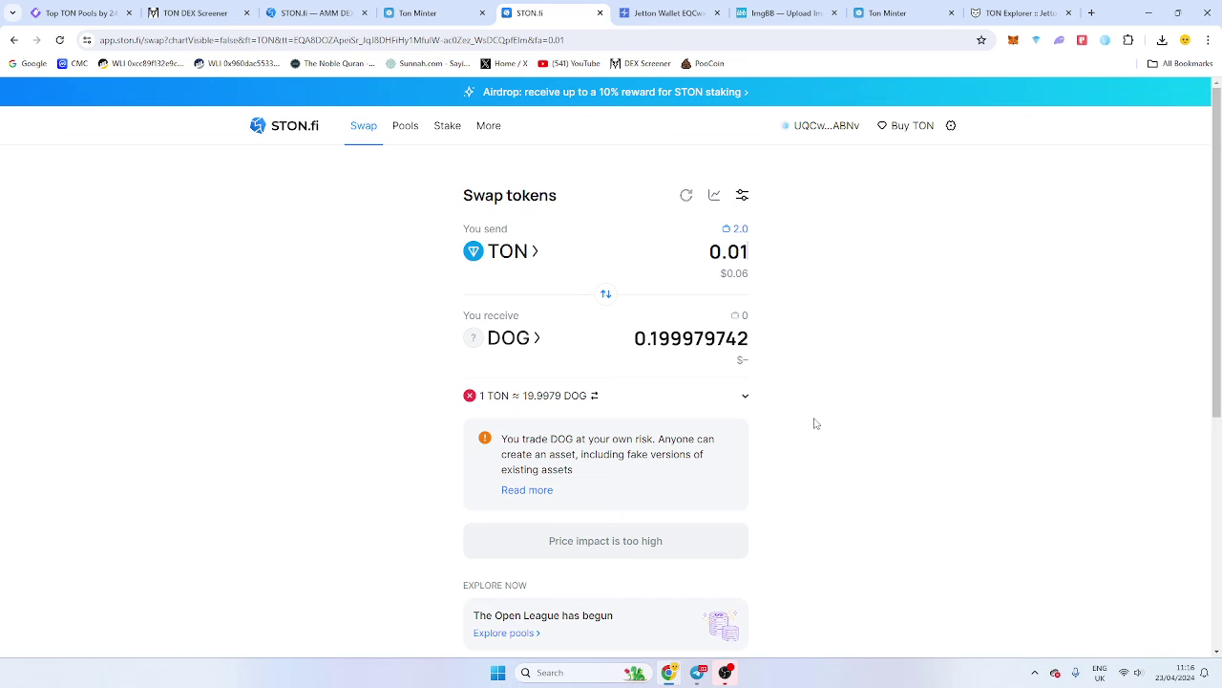
type("11")
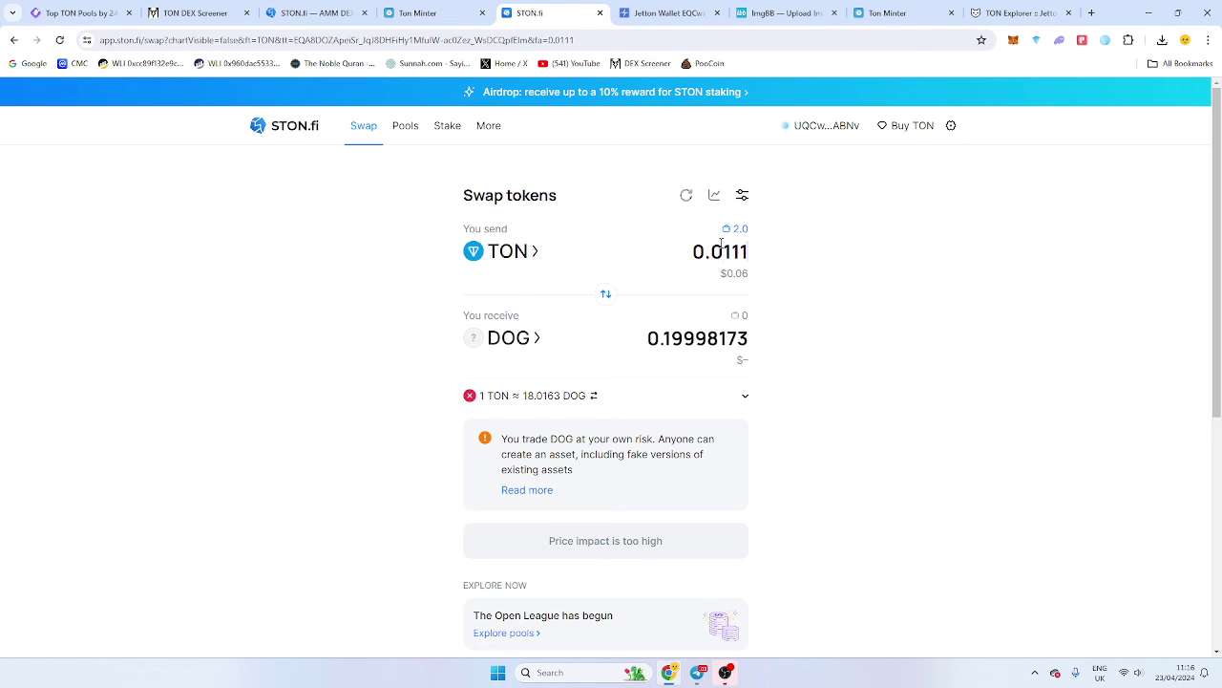
type("00")
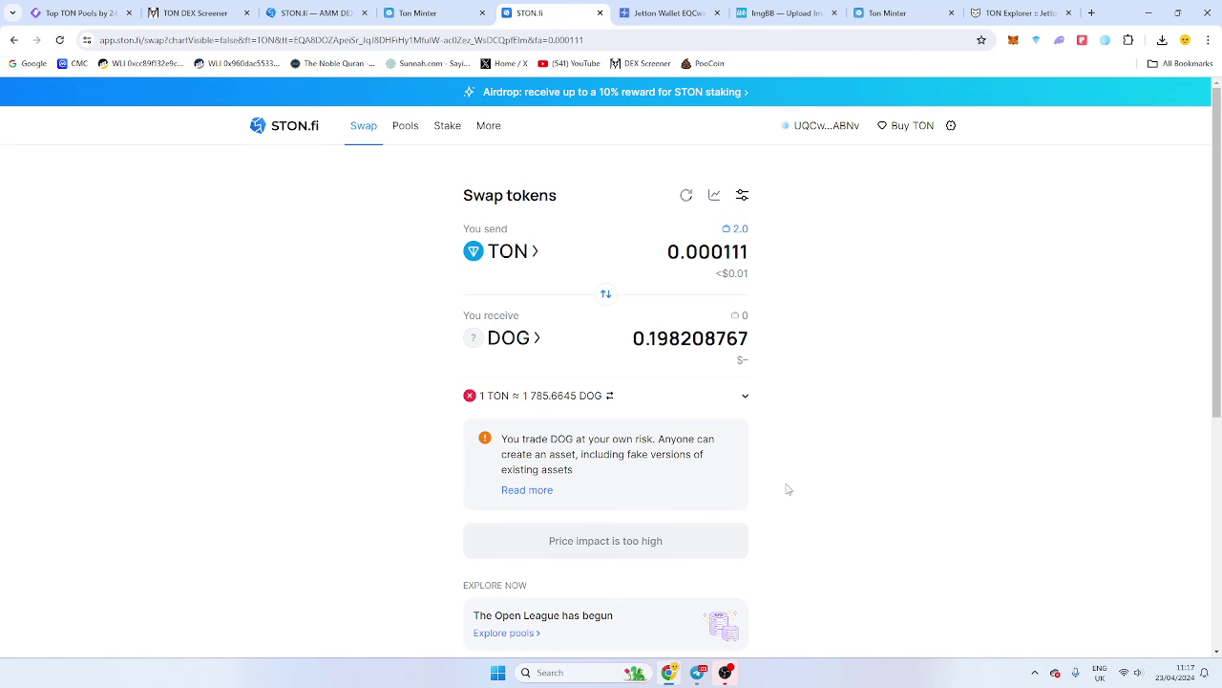
scroll(786, 488, "down", 1)
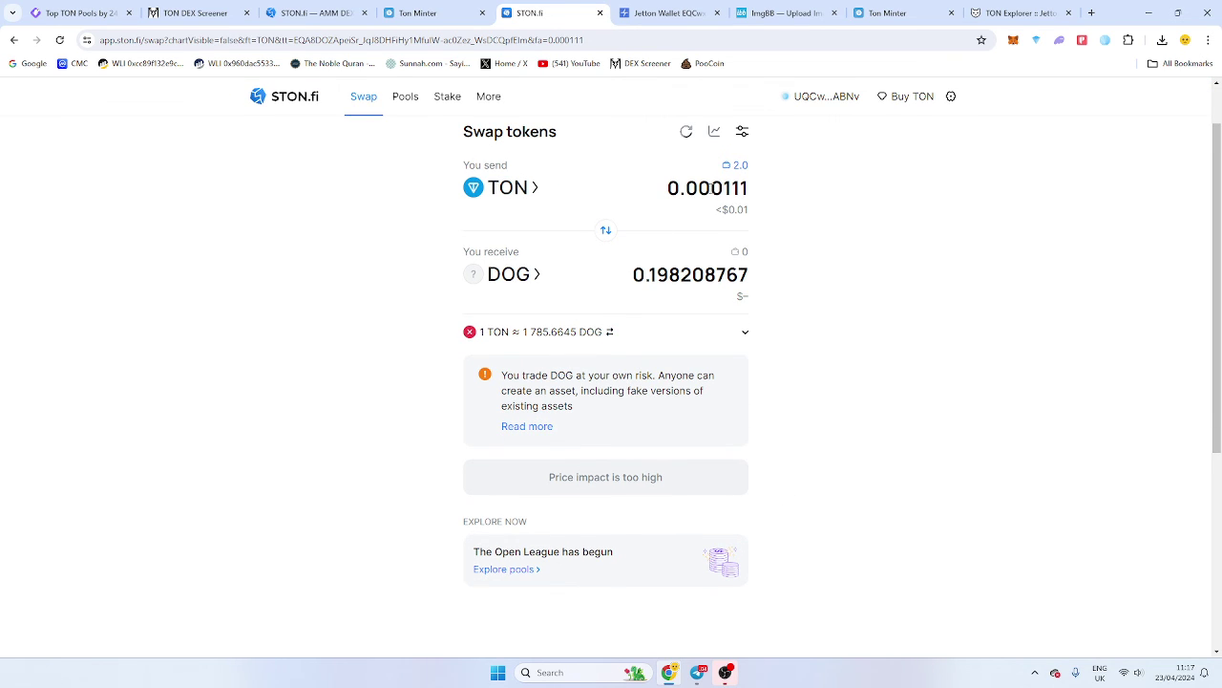
type("0000")
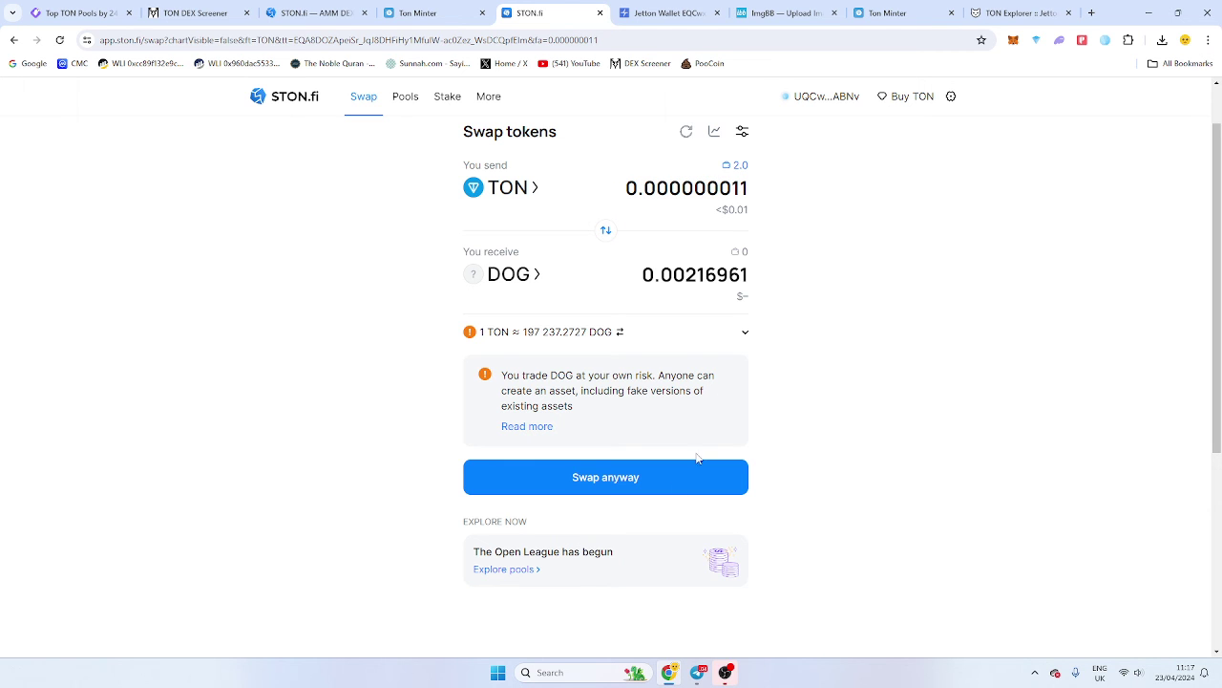
Submit the 0.000000011 TON to DOG swap despite the price warning and approve it in OpenMask.
left_click(655, 488)
left_click(656, 507)
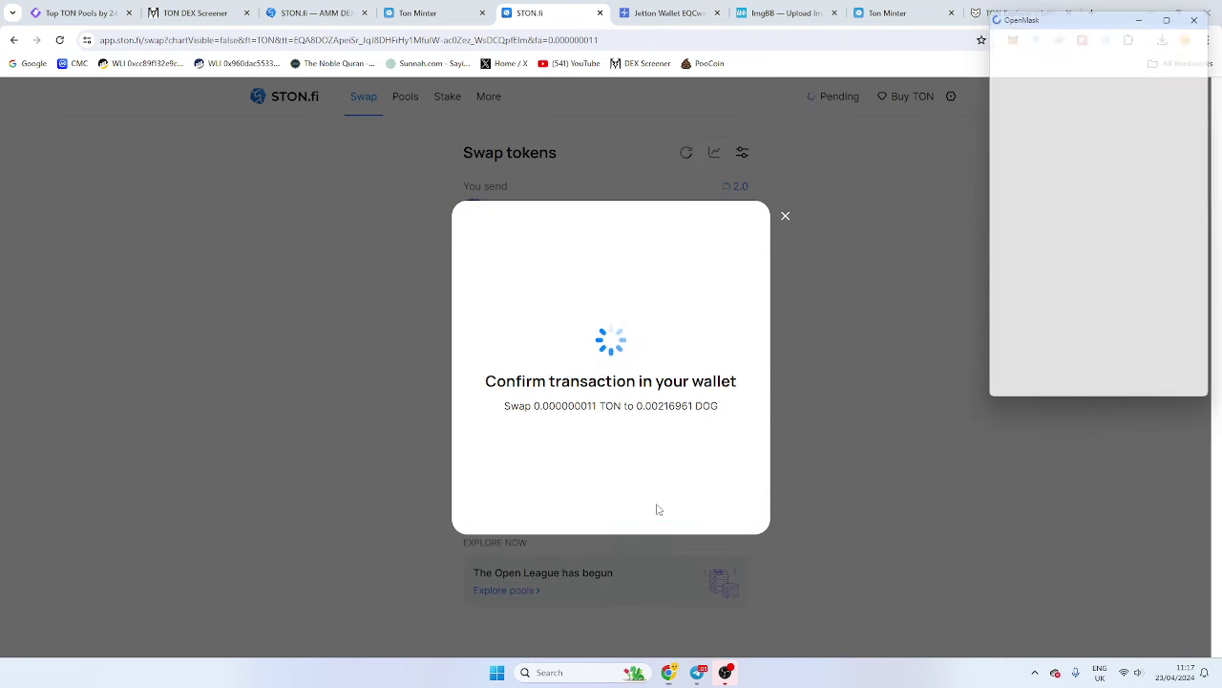
left_click(1176, 387)
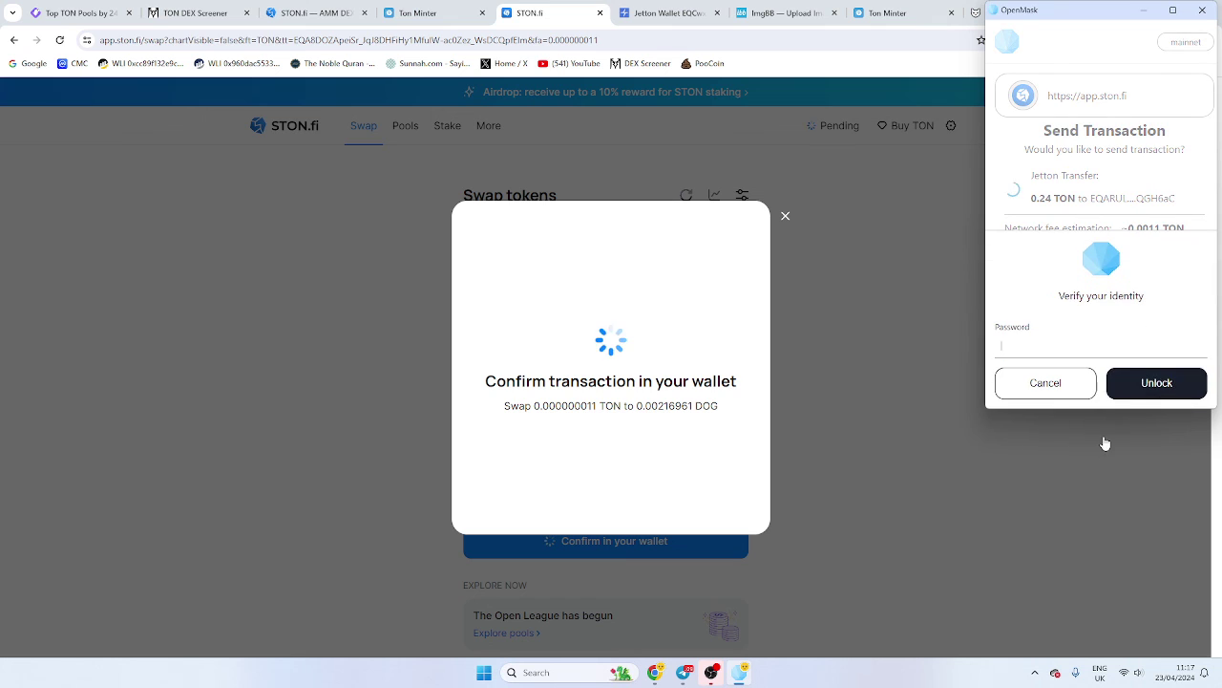
type("•••")
left_click(1146, 387)
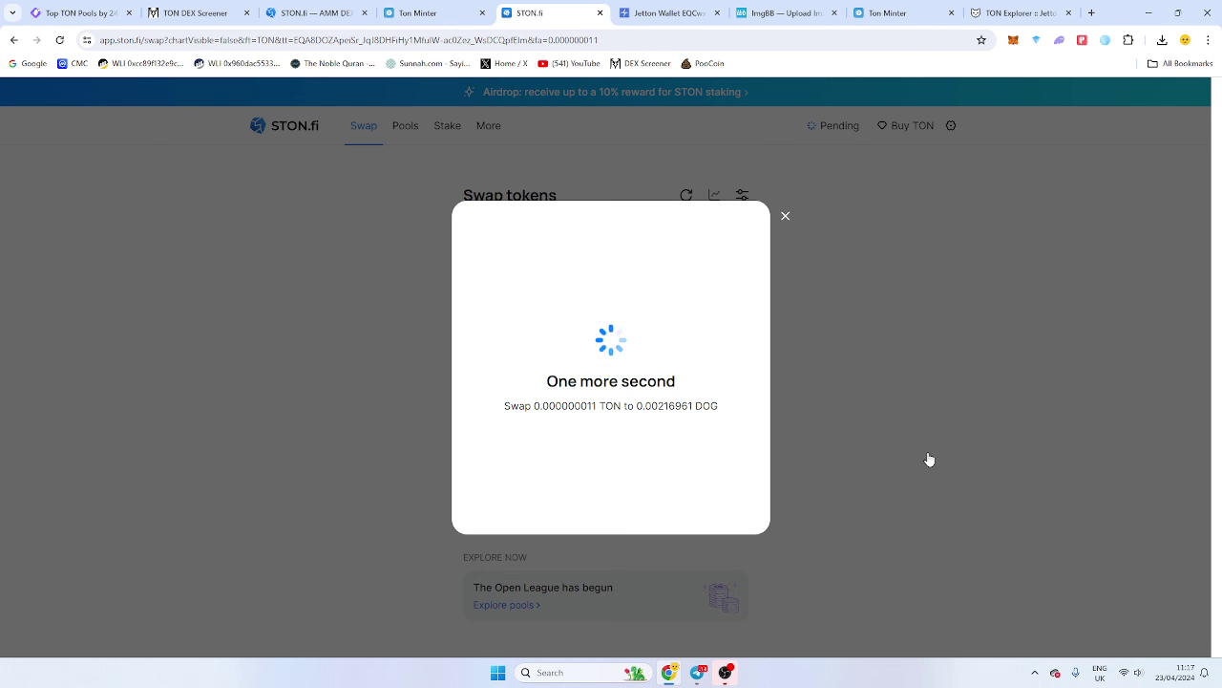
Check the 1.7537 TON wallet balance and copy the wallet's address.
left_click(1106, 40)
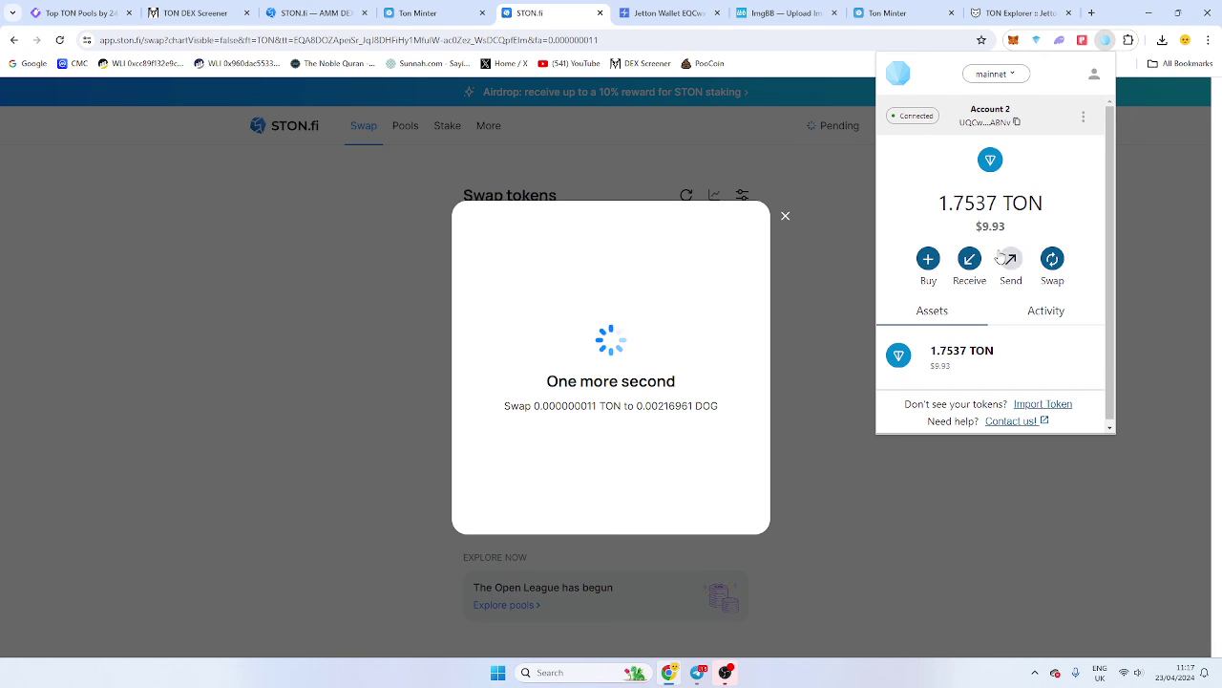
double_click(990, 227)
left_click(1012, 233)
scroll(1017, 234, "down", 1)
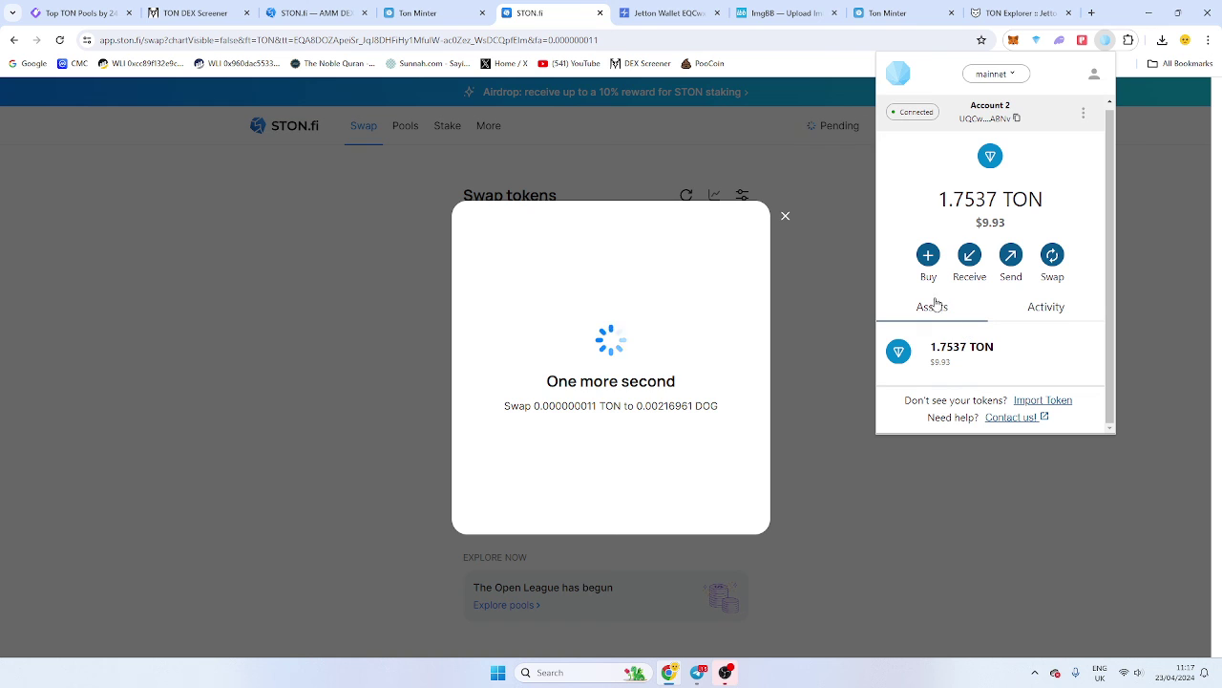
Look up the wallet on Tonscan and open the recipient of its 0.240000011 TON outgoing transfer.
left_click(1018, 117)
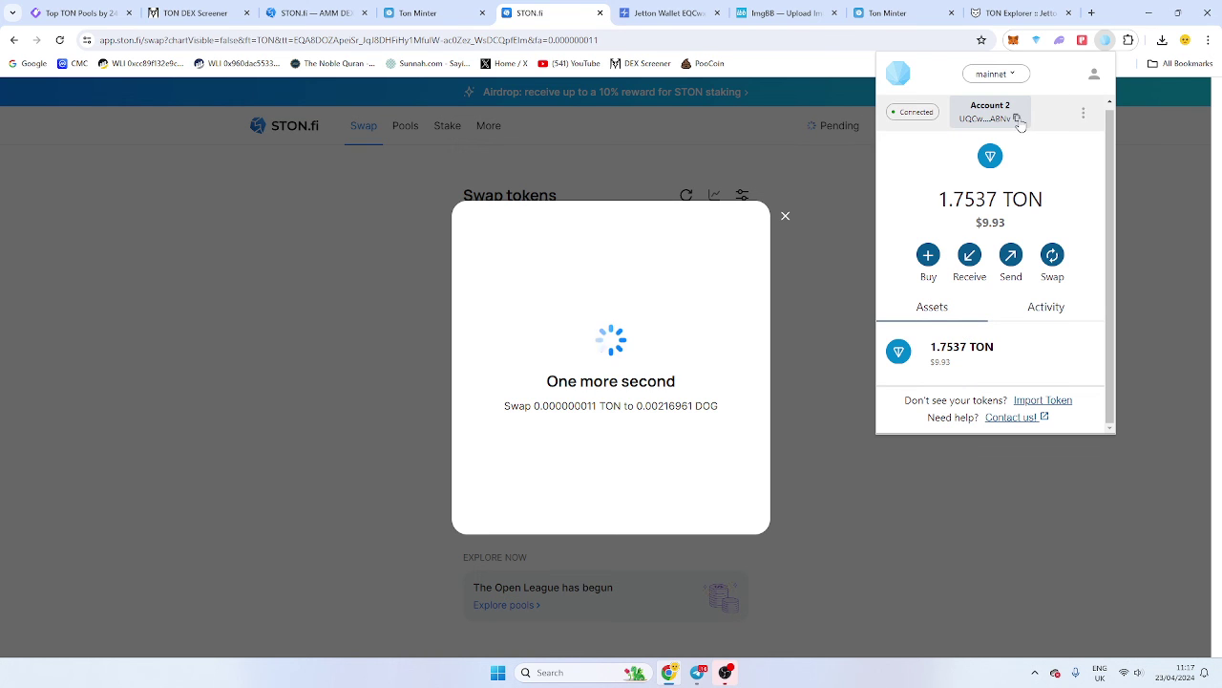
left_click(1009, 10)
left_click(783, 94)
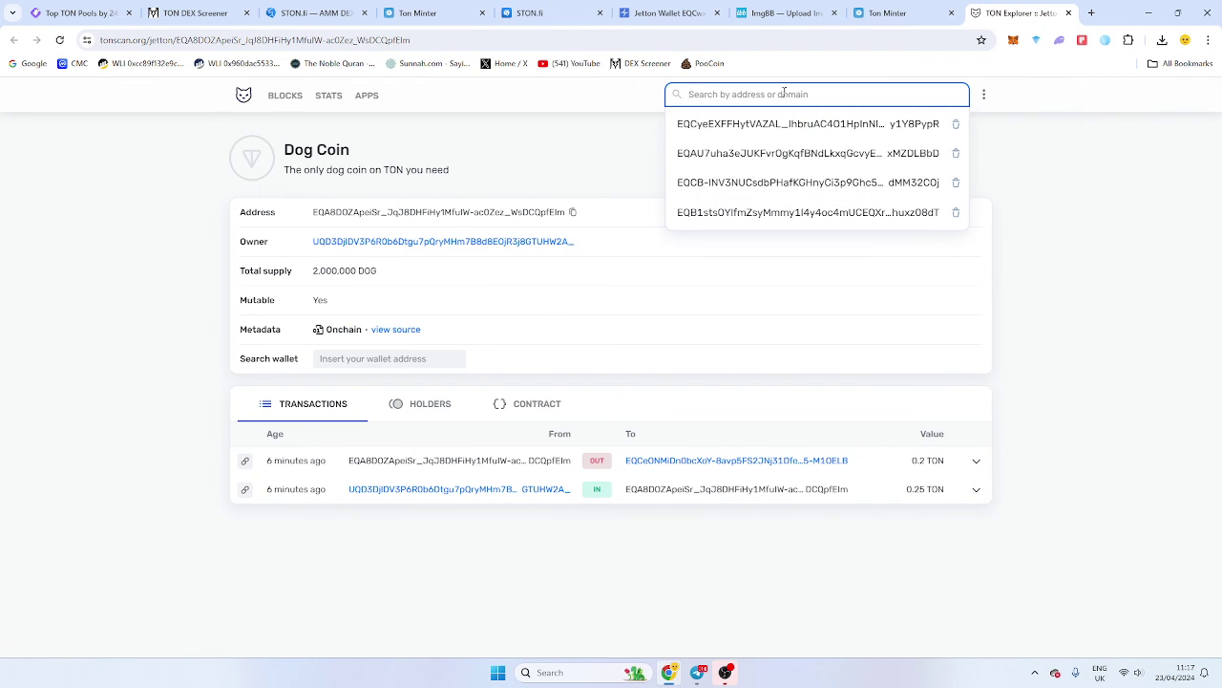
key("ctrl+v")
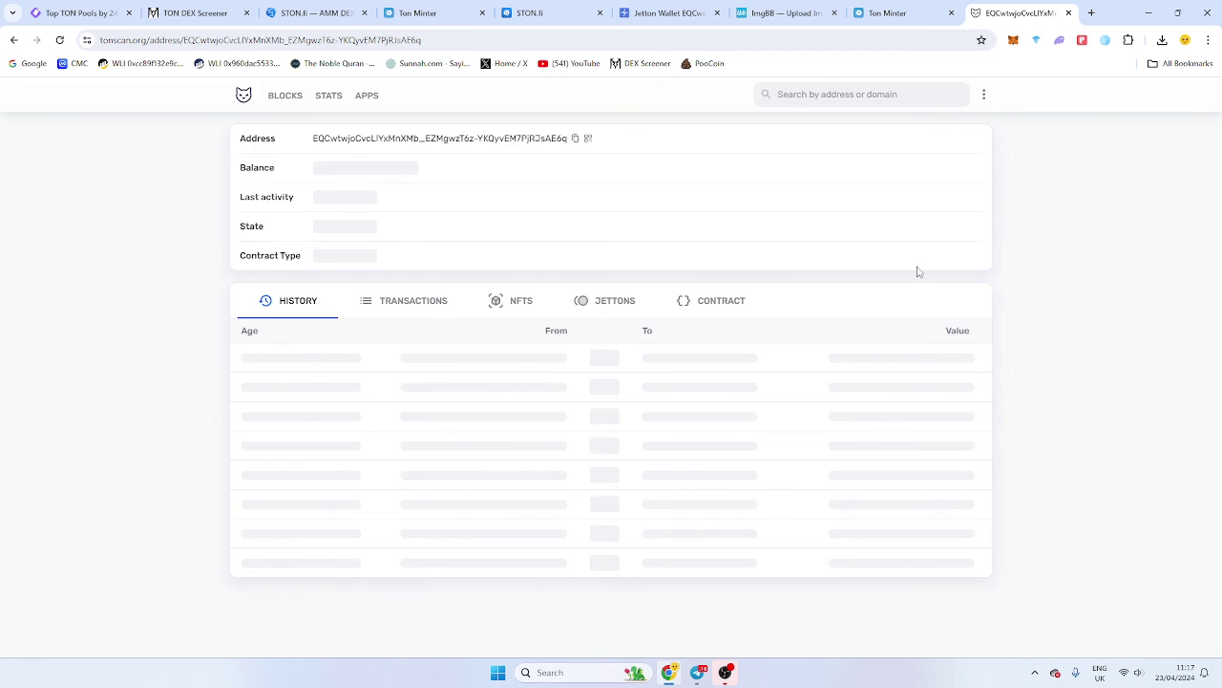
left_click(423, 304)
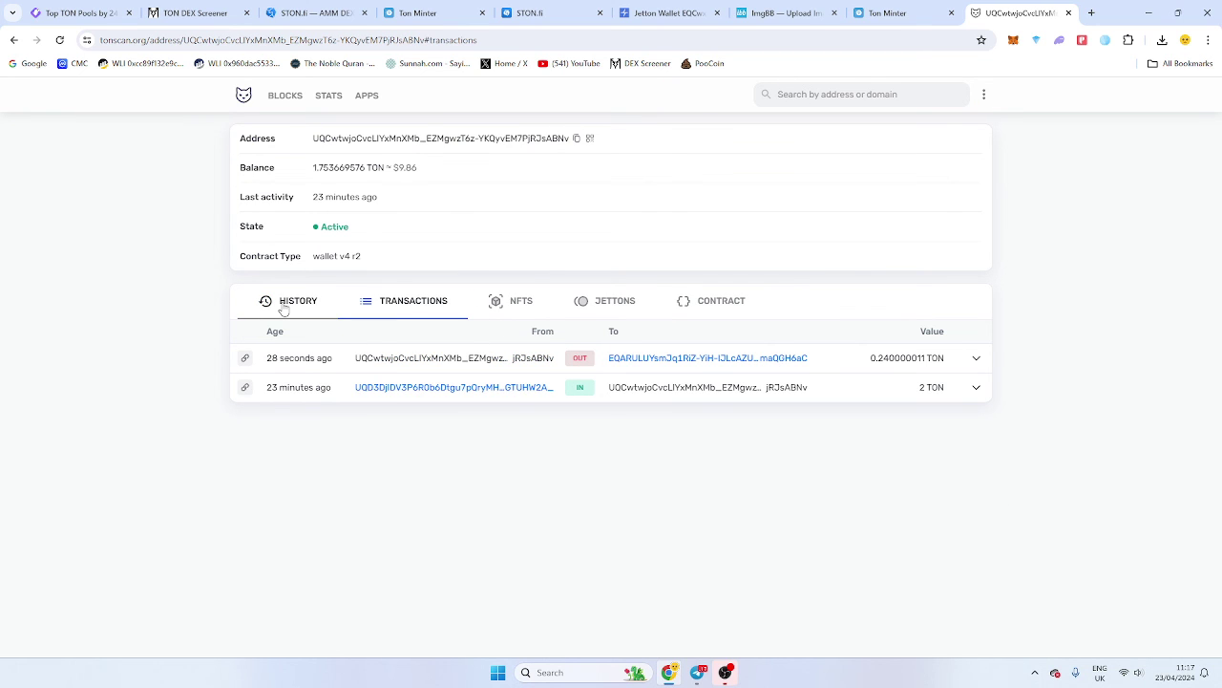
left_click(640, 358)
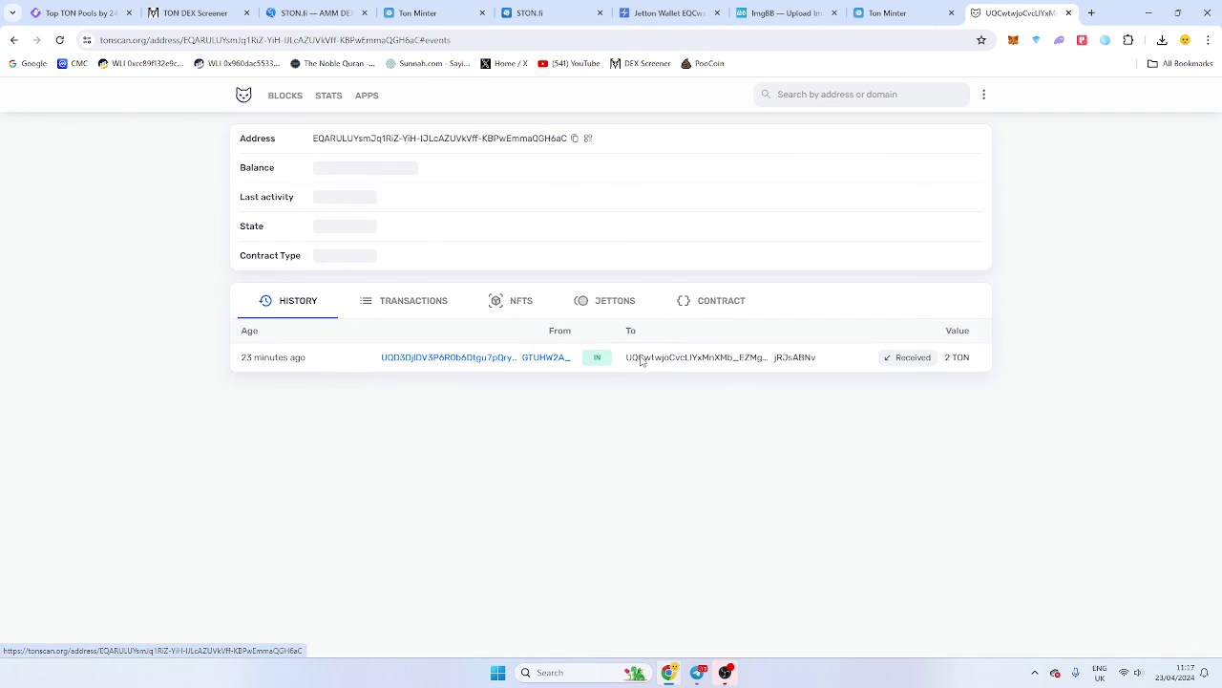
left_click_drag(370, 169, 507, 169)
left_click(507, 169)
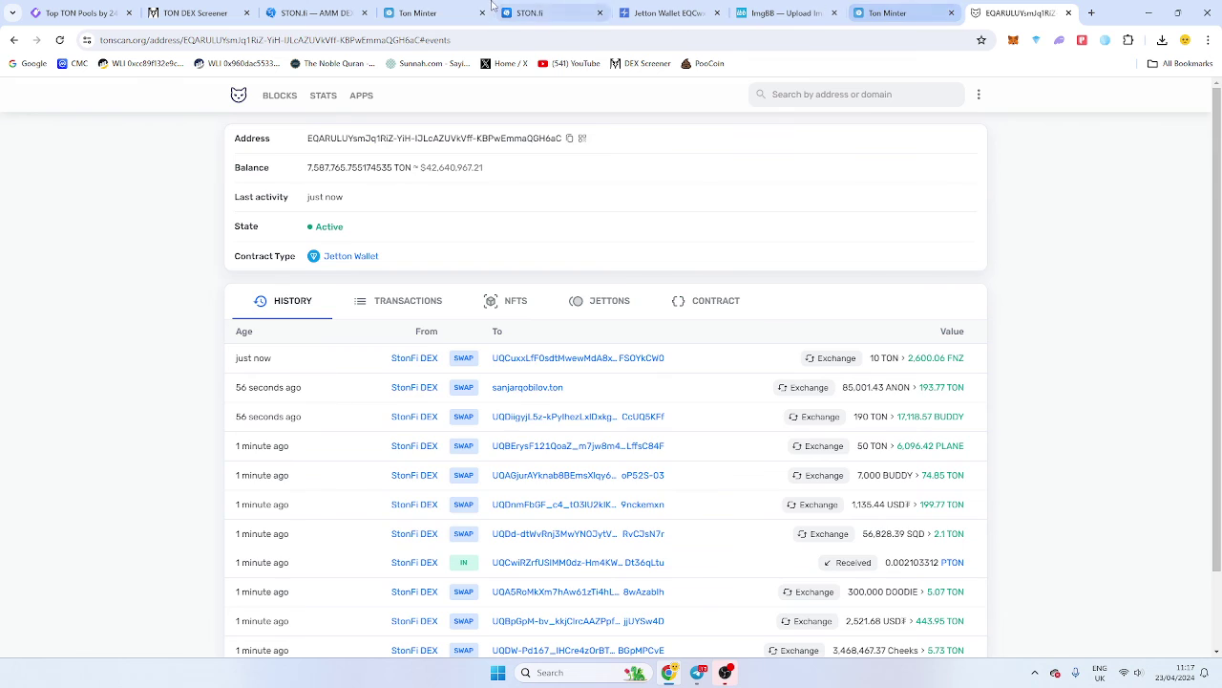
Check the wallet balance while the DOG swap is pending, then return to Ton Minter's Dog Coin page.
left_click(437, 11)
left_click(579, 8)
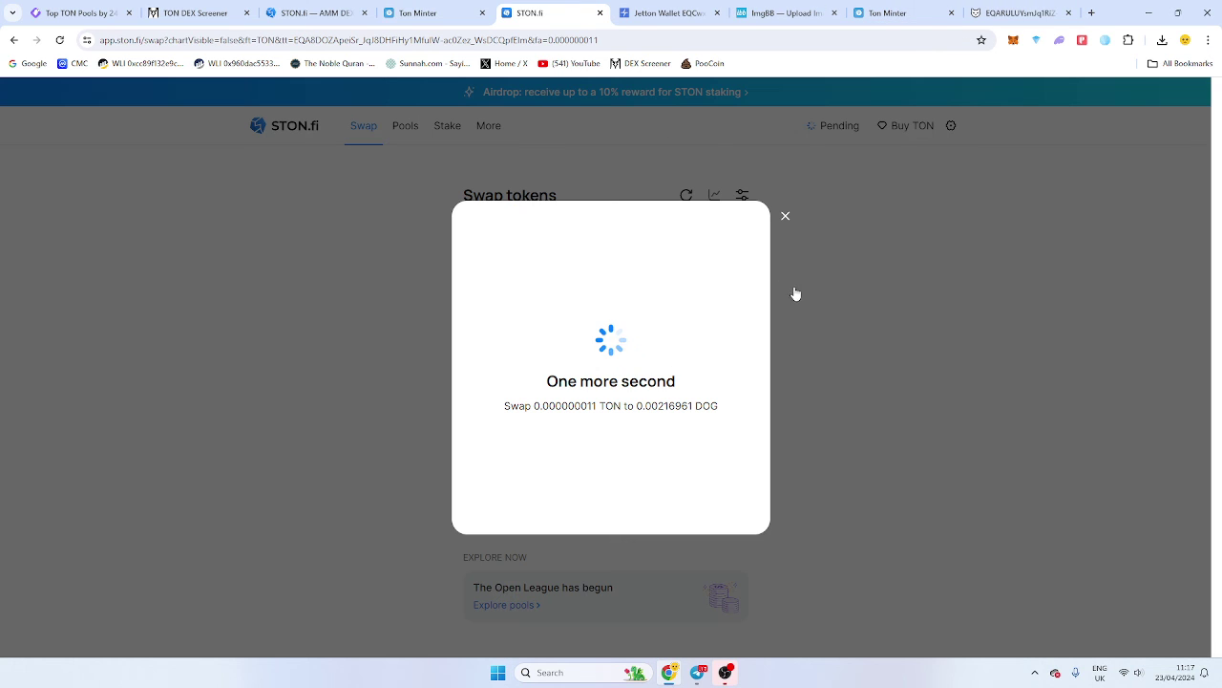
left_click(1106, 39)
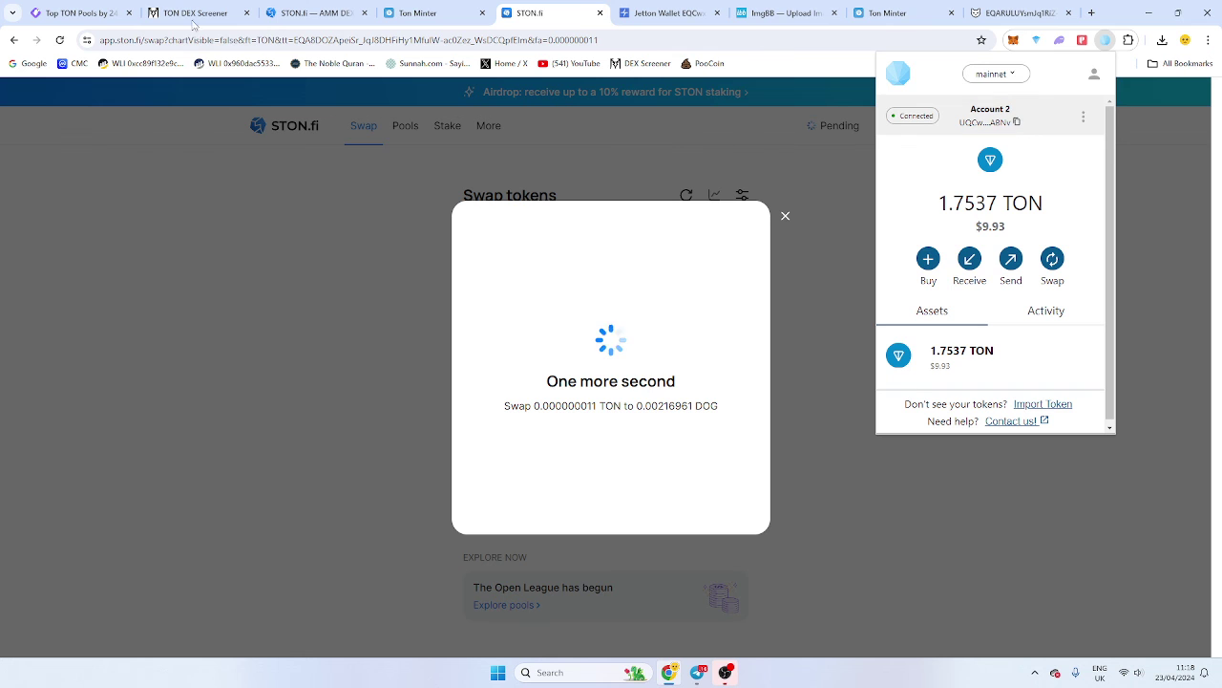
left_click(888, 12)
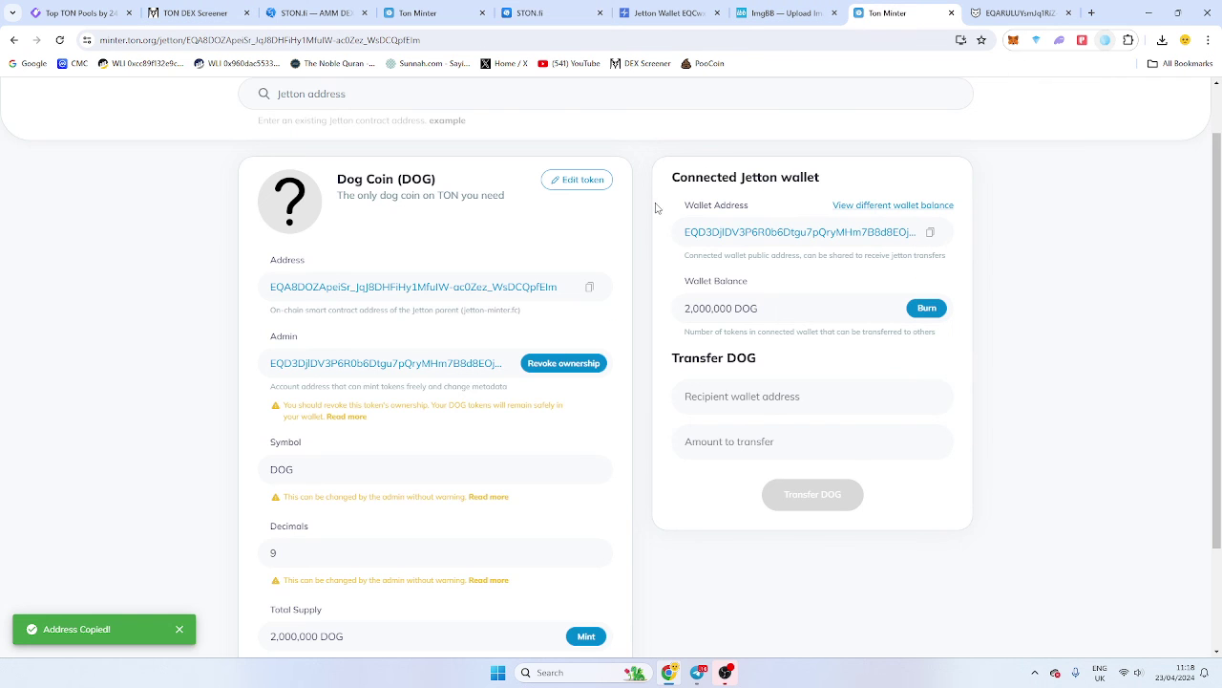
Search GeckoTerminal for the Dog Coin jetton address, which still returns no results.
left_click(196, 12)
left_click(76, 12)
key("ctrl+v")
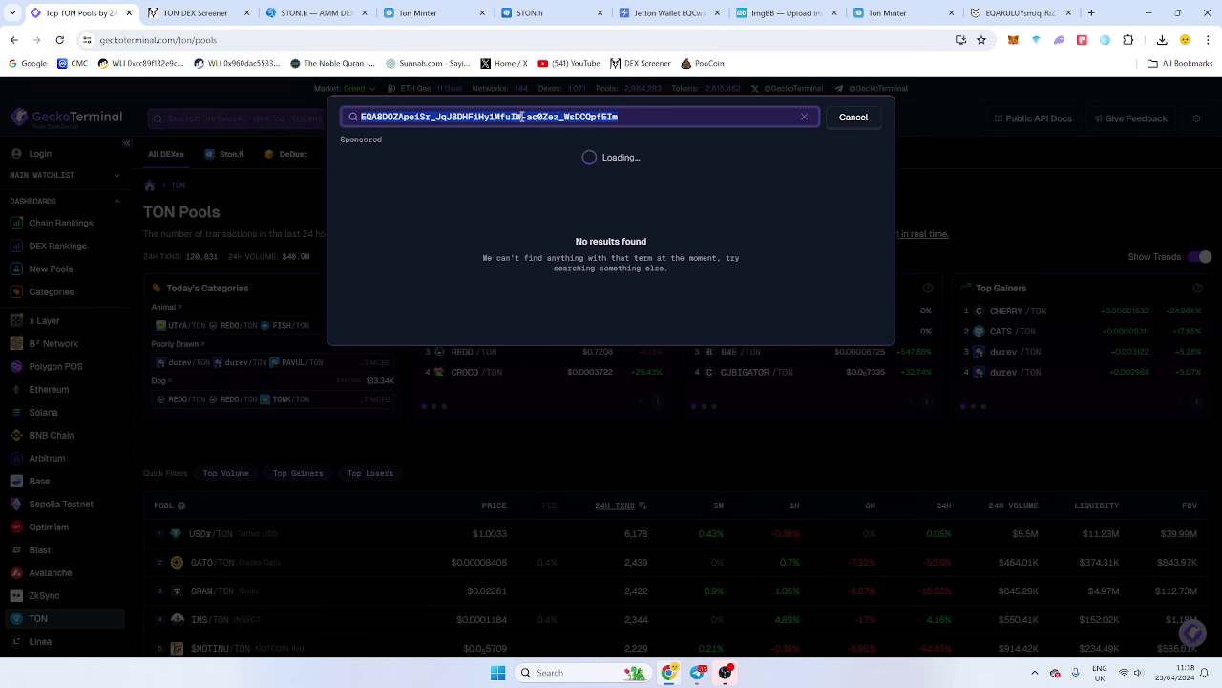